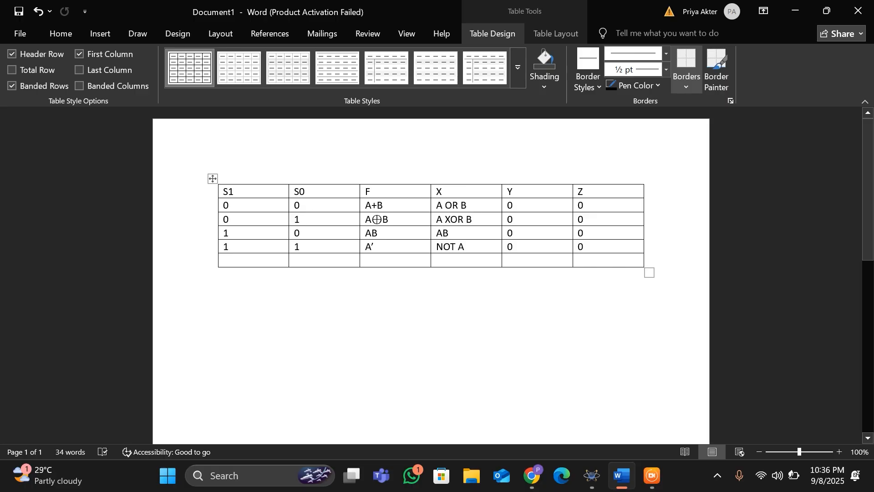
# Change the X entry for S1=1, S0=0 in the function table to "A AND B".
pyautogui.click(440, 232)
pyautogui.write('AND')
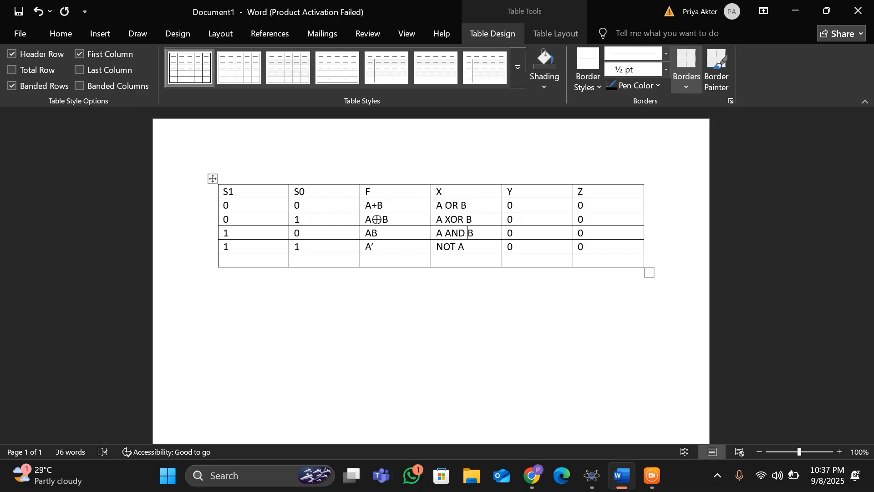
# Switch to the Proteus schematic and add the XOR and AND gates to the device list.
pyautogui.moveTo(591, 473)
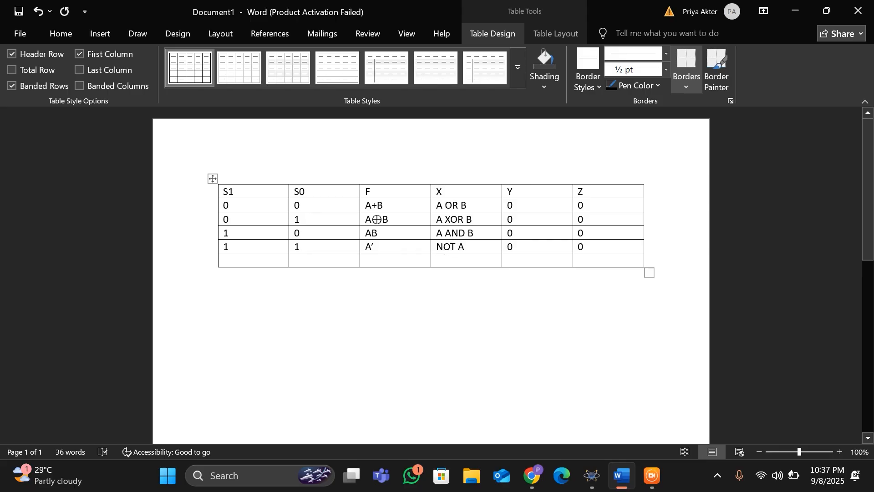
pyautogui.click(587, 486)
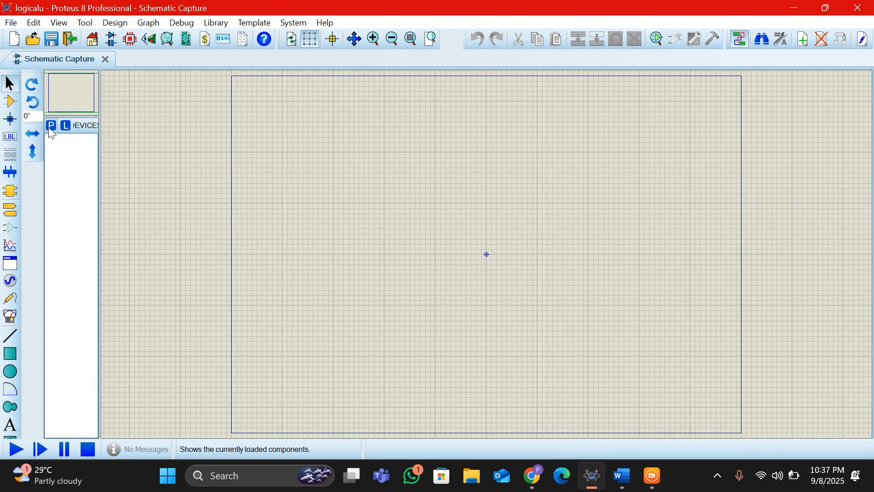
pyautogui.click(51, 126)
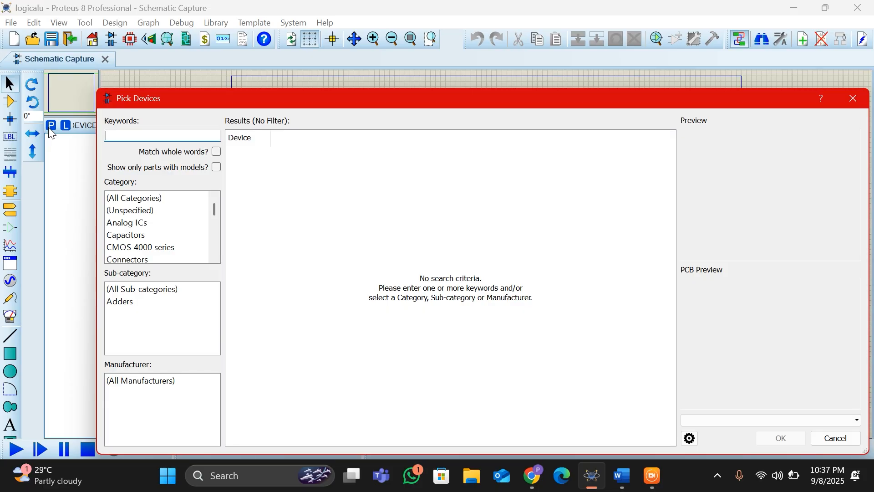
pyautogui.write('XOR')
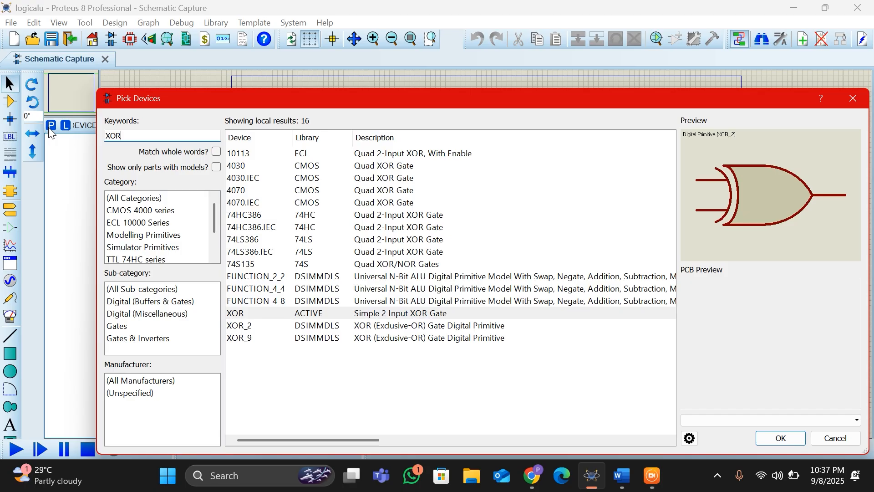
pyautogui.press('Return')
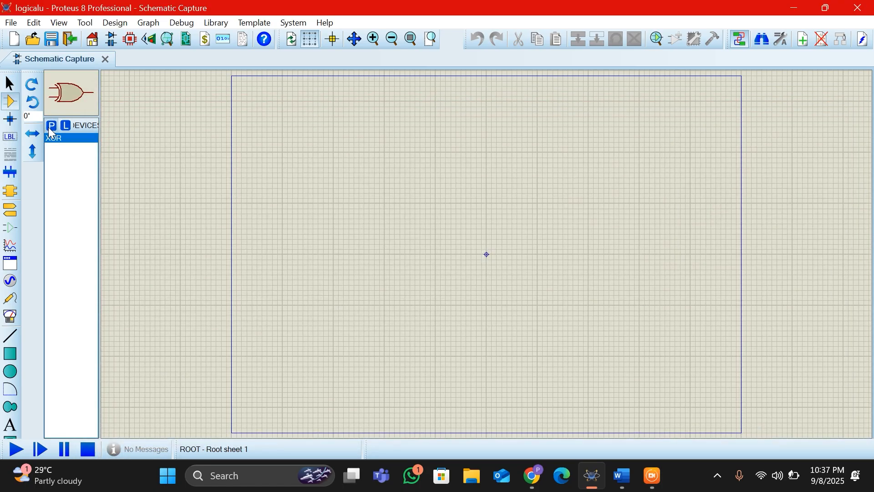
pyautogui.click(49, 130)
pyautogui.write('AND')
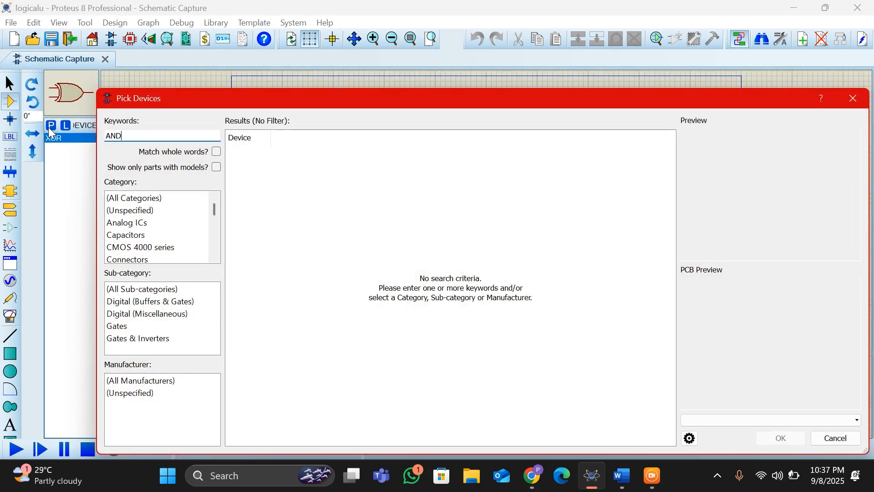
pyautogui.press('Return')
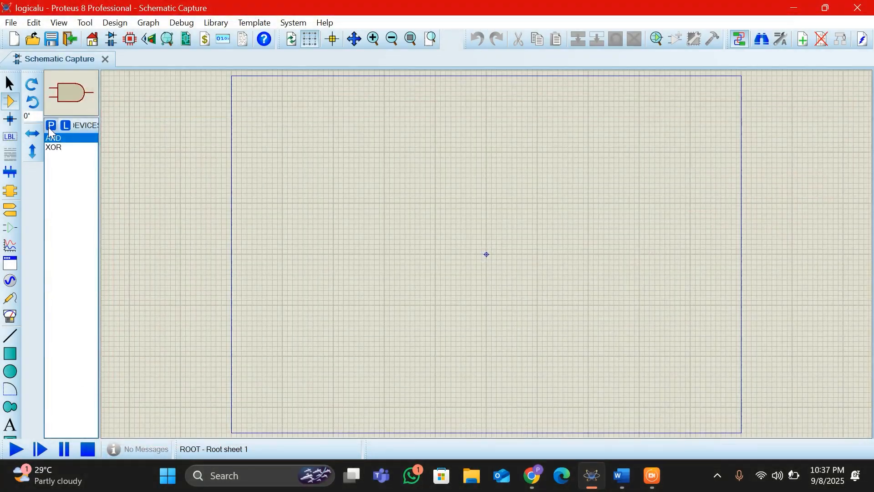
# Add the OR and NOT gates to the device list.
pyautogui.click(49, 129)
pyautogui.write('OR')
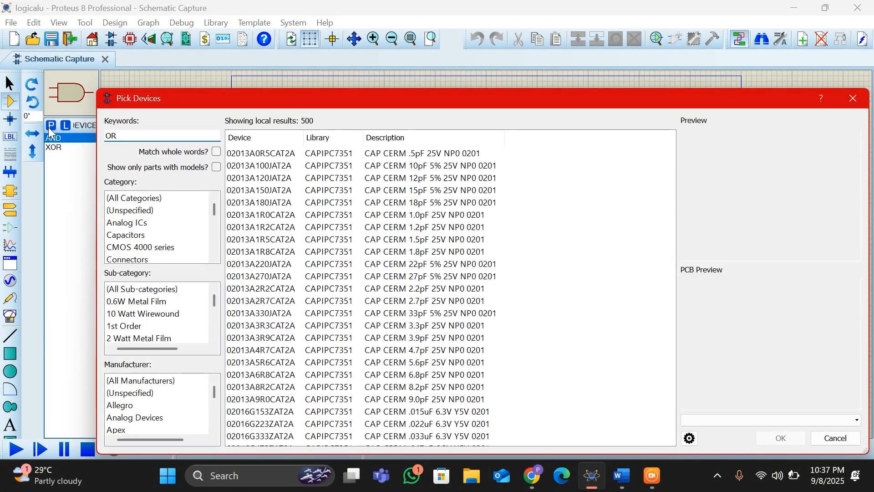
pyautogui.press('Return')
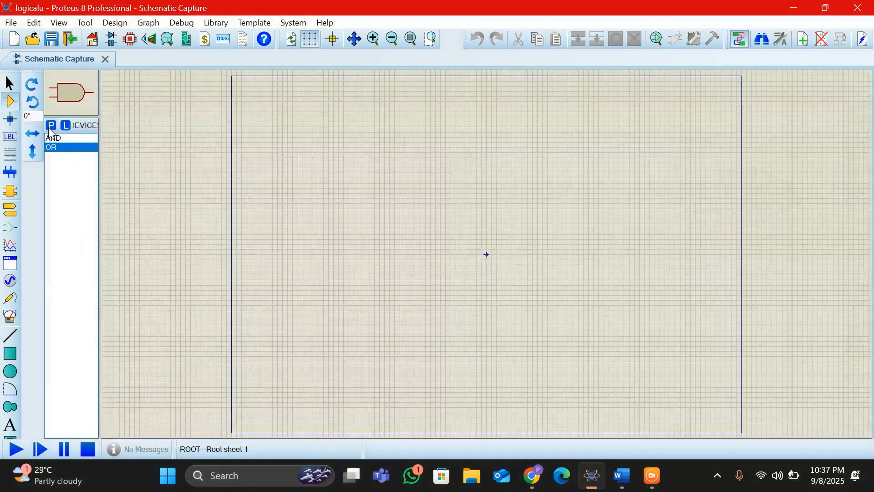
pyautogui.click(49, 130)
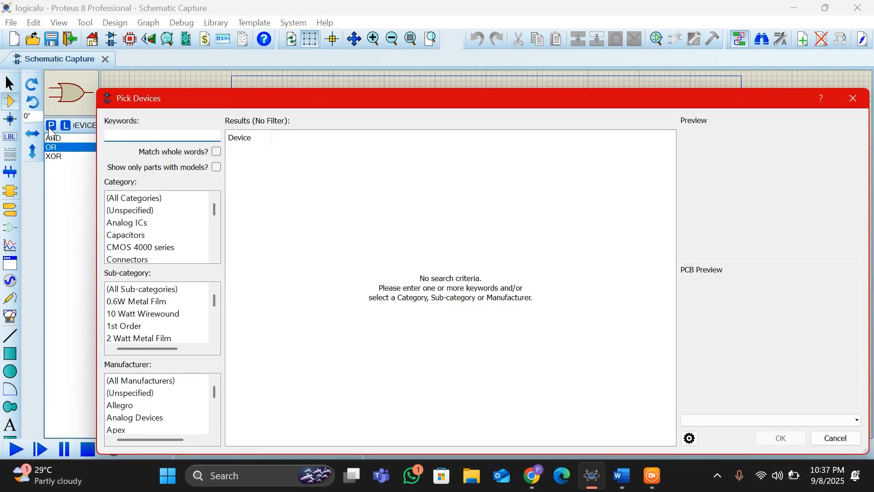
pyautogui.write('NOT')
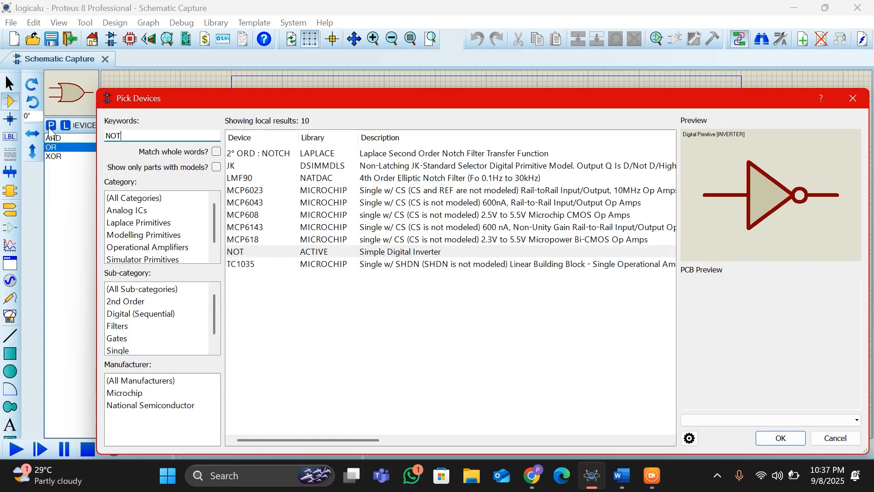
pyautogui.press('Return')
# Search the parts library for "FULL ADDER" and add the CMOS 4008 to the device list.
pyautogui.click(50, 129)
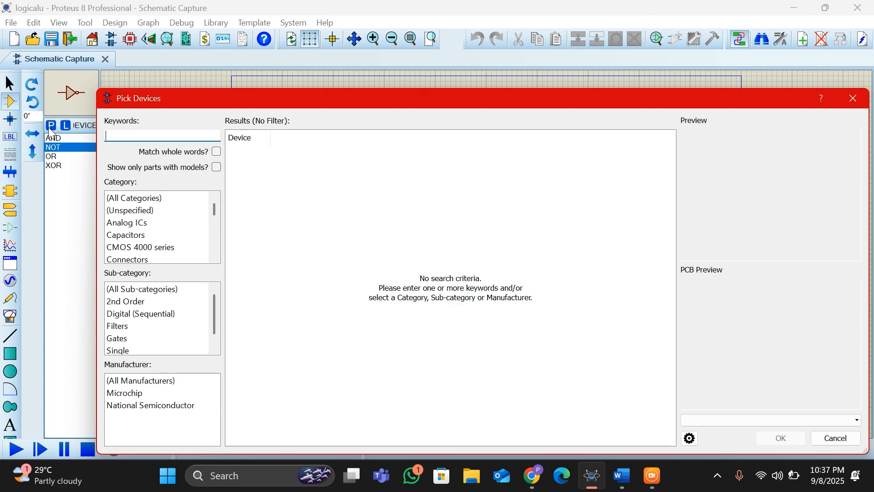
pyautogui.write('FUL')
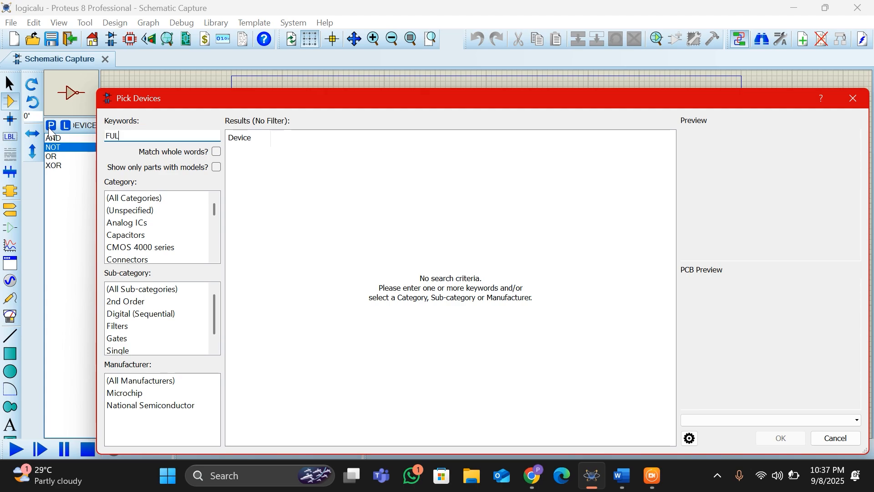
pyautogui.write('L ADDER')
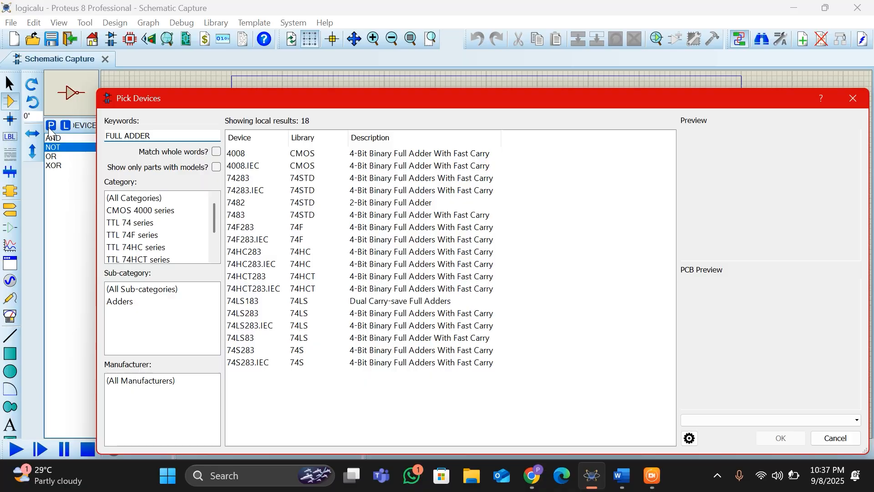
pyautogui.click(285, 153)
pyautogui.doubleClick(285, 153)
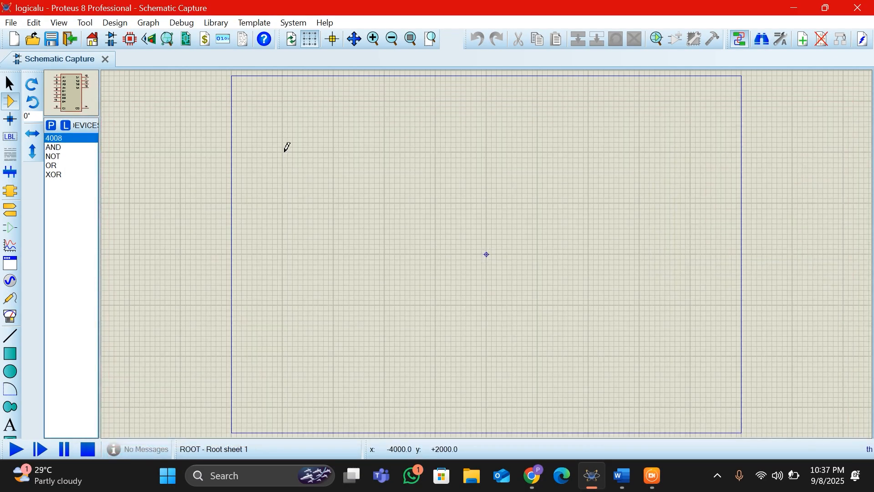
# Add the LOGICSTATE source to the device list.
pyautogui.click(53, 125)
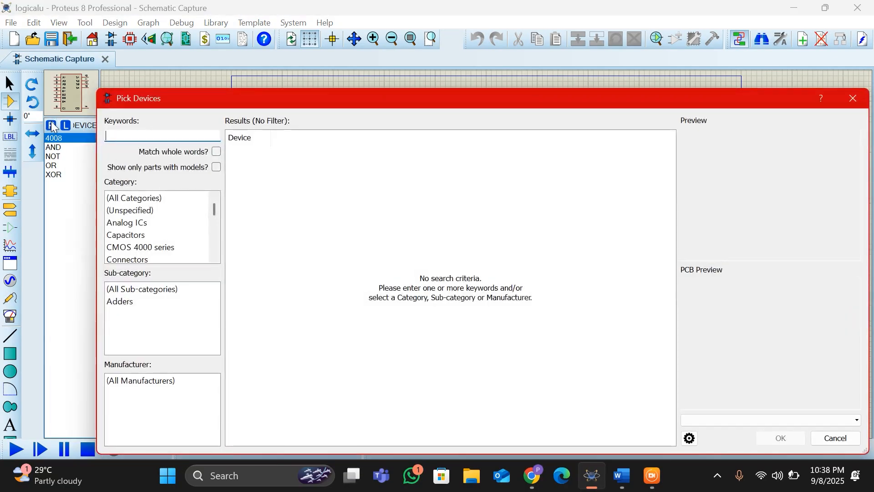
pyautogui.write('LOGICSTAT')
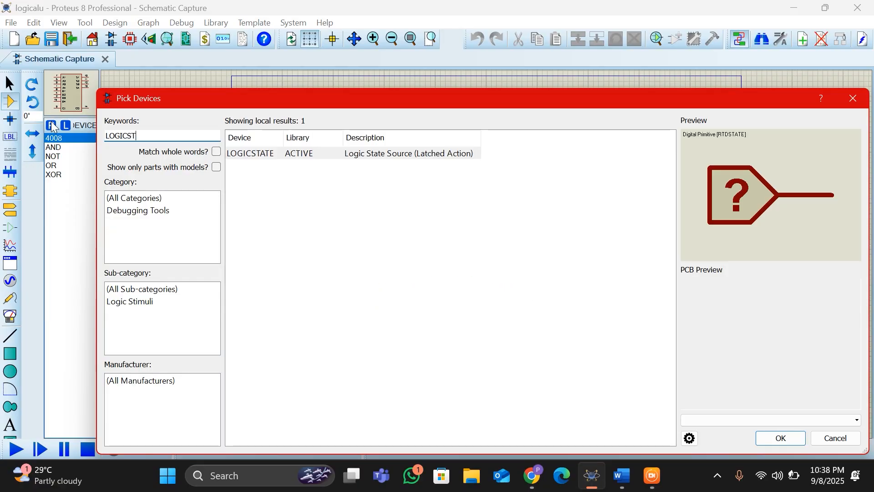
pyautogui.press('Return')
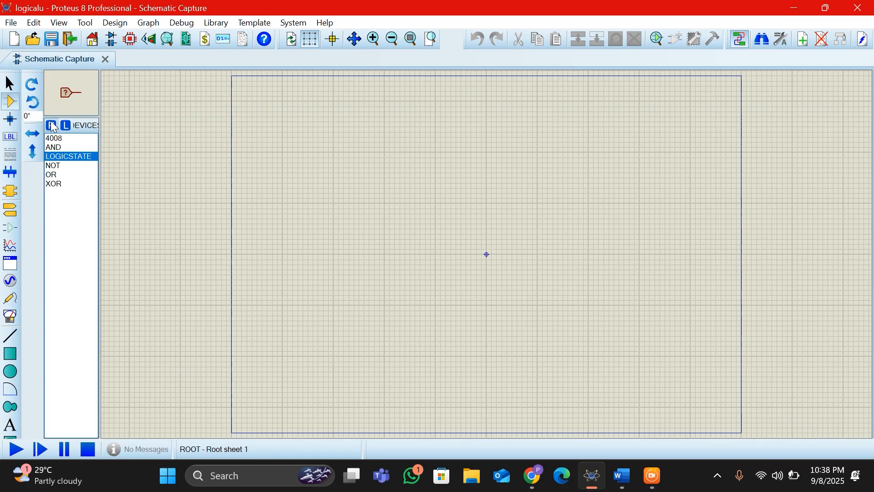
# Search the parts library for the logic probe and add LOGICPROBE (BIG) to the device list.
pyautogui.click(53, 125)
pyautogui.write('L')
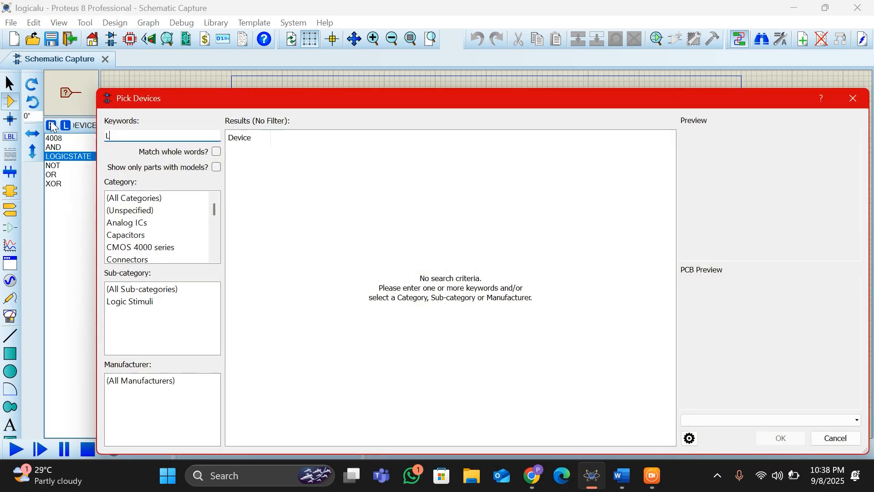
pyautogui.write('OGICPTO')
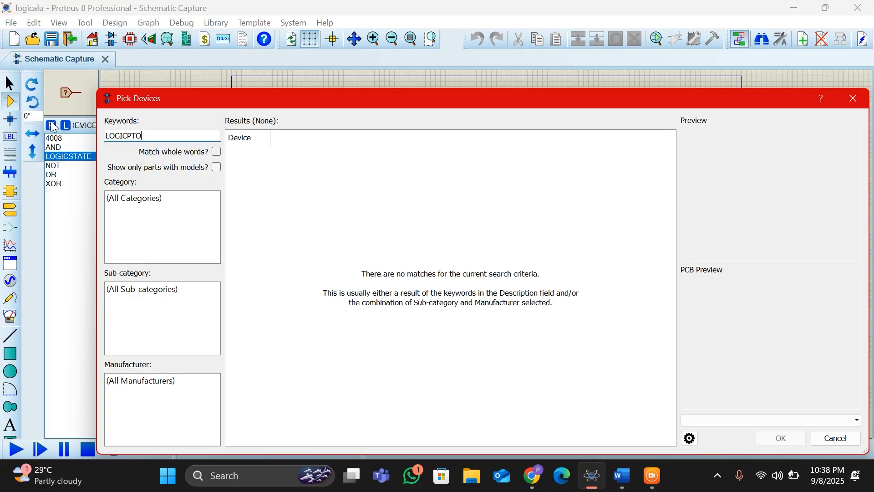
pyautogui.press('BackSpace')
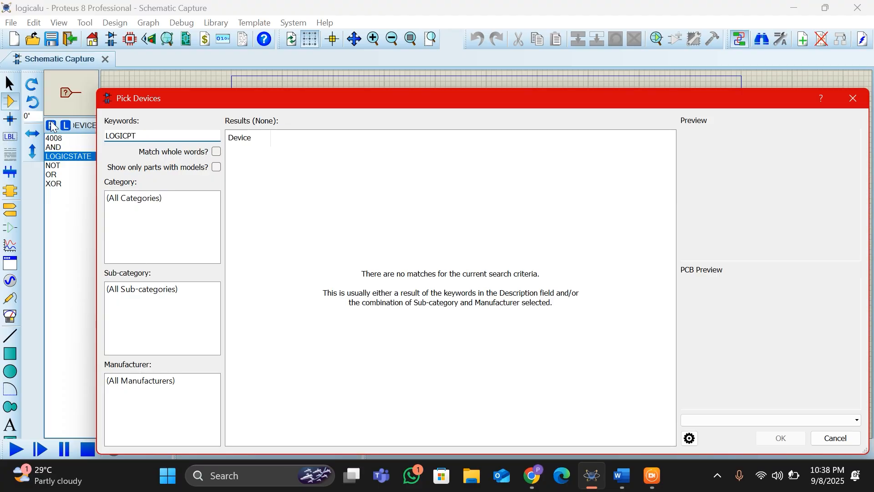
pyautogui.press('BackSpace')
pyautogui.write('RO')
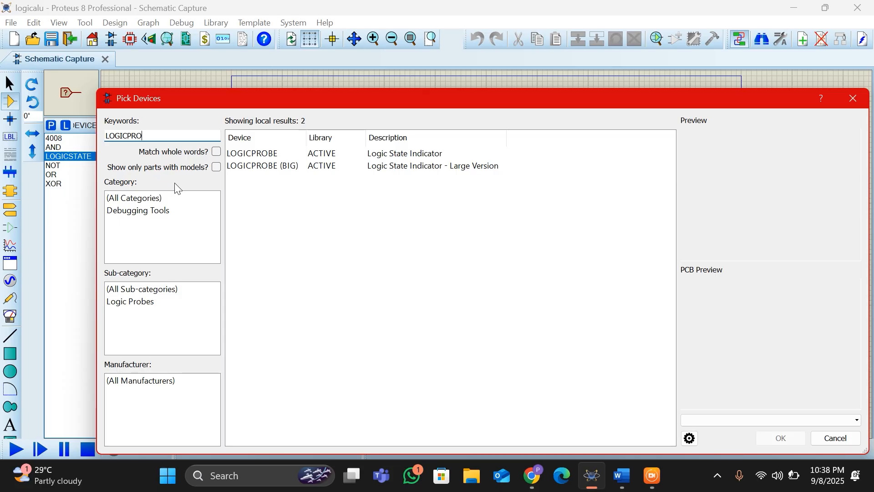
pyautogui.click(250, 170)
pyautogui.doubleClick(250, 166)
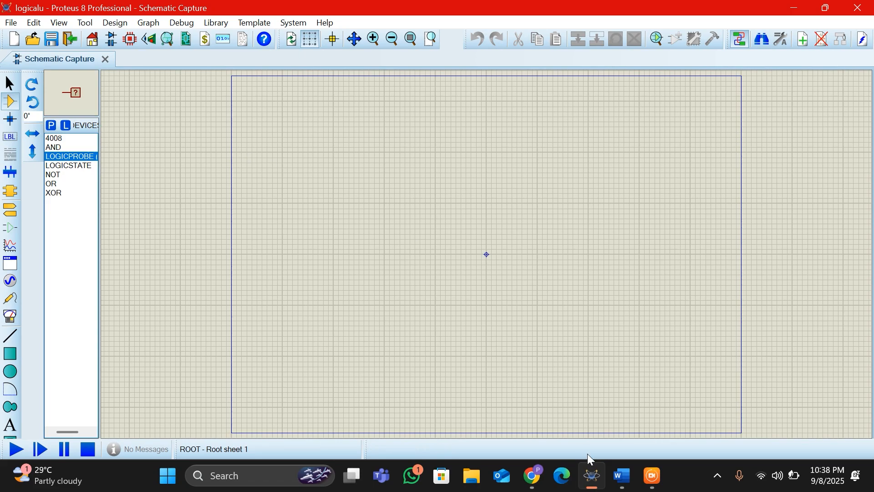
# Switch to Word to review the S1/S0 function table, and return to the Proteus schematic.
pyautogui.click(622, 481)
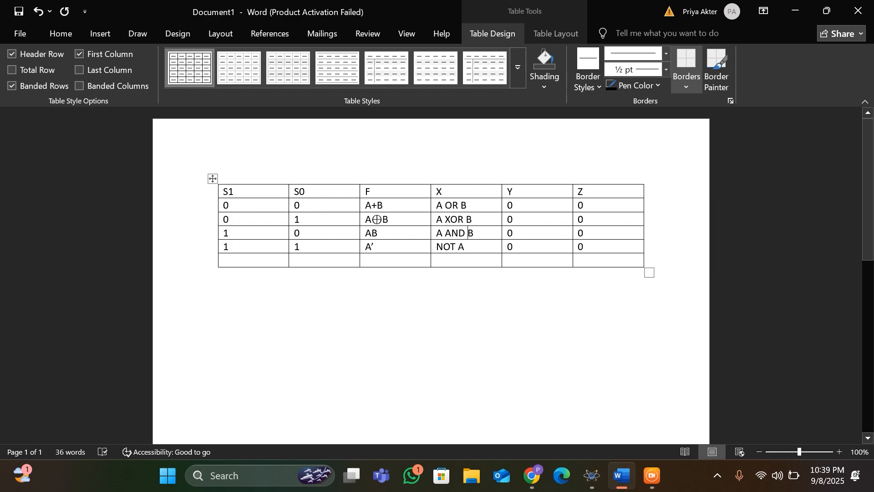
pyautogui.moveTo(594, 464)
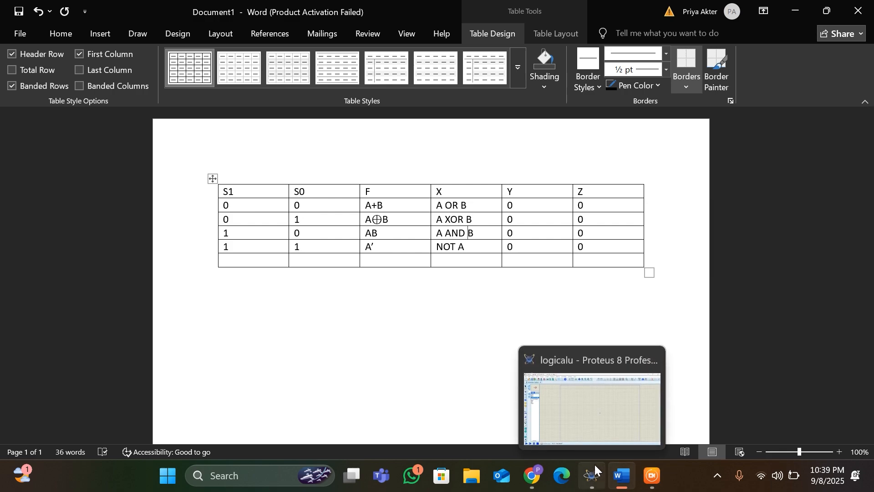
pyautogui.click(594, 464)
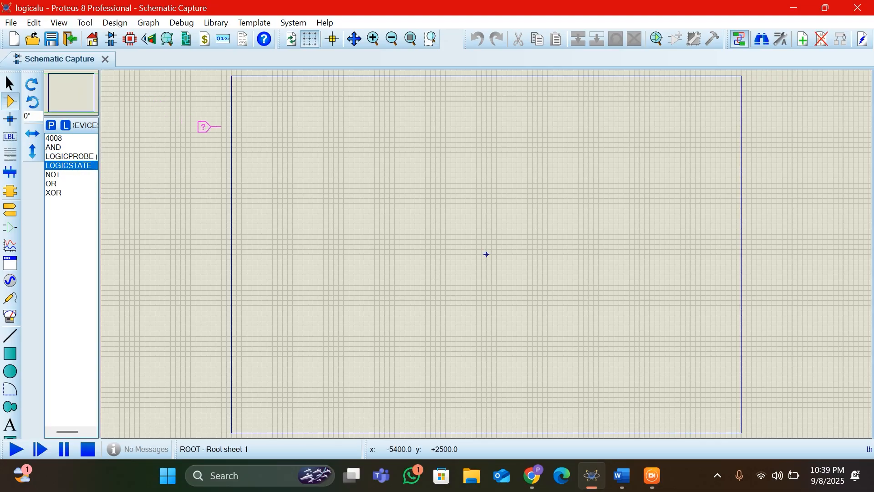
# Place two LOGICSTATE sources side by side near the sheet's upper-left corner, with part references S1 and S0 from left to right.
pyautogui.click(193, 121)
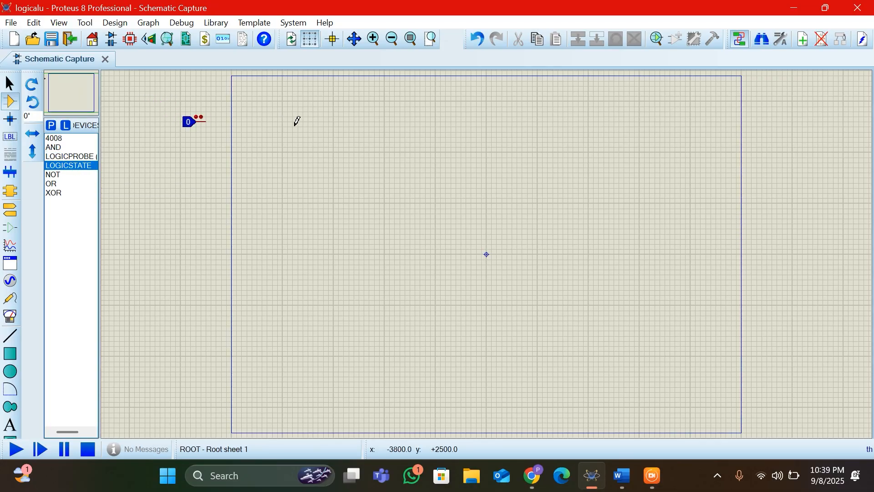
pyautogui.click(300, 121)
pyautogui.rightClick(193, 124)
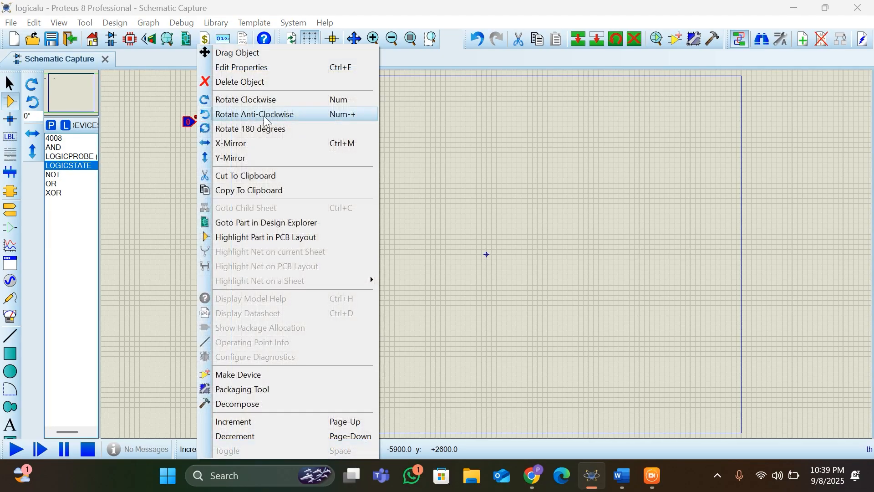
pyautogui.click(263, 71)
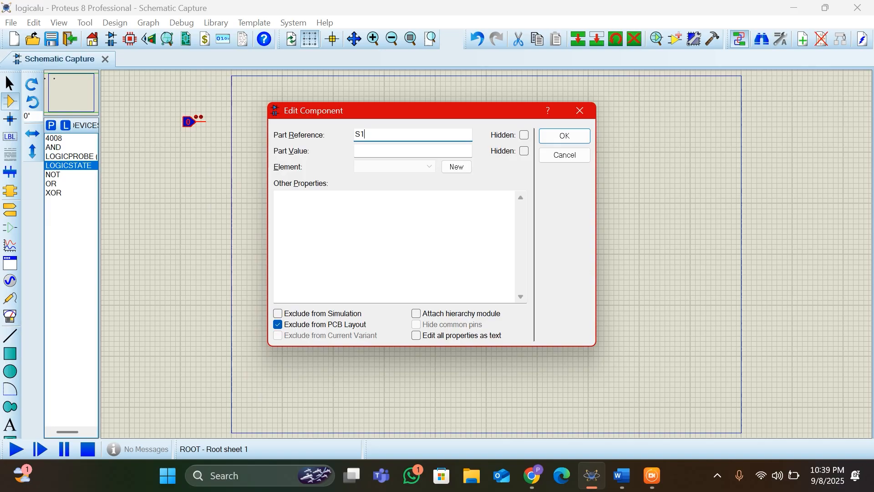
pyautogui.press('Return')
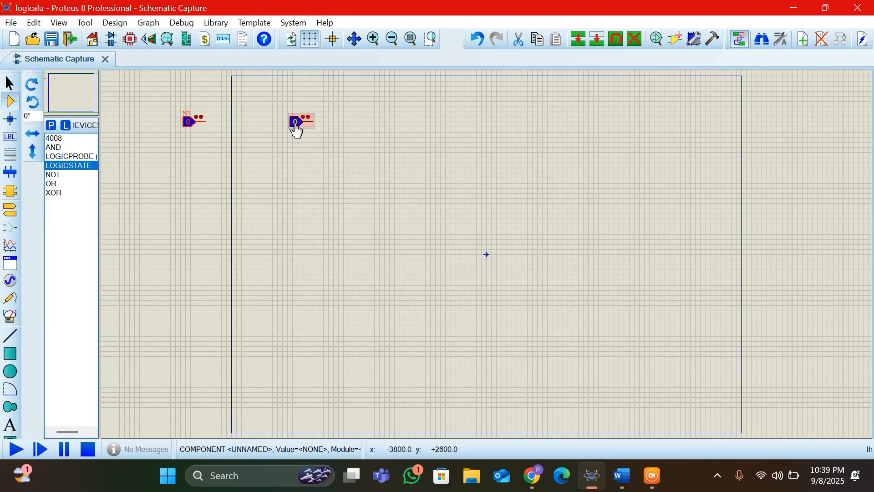
pyautogui.rightClick(296, 123)
pyautogui.click(341, 67)
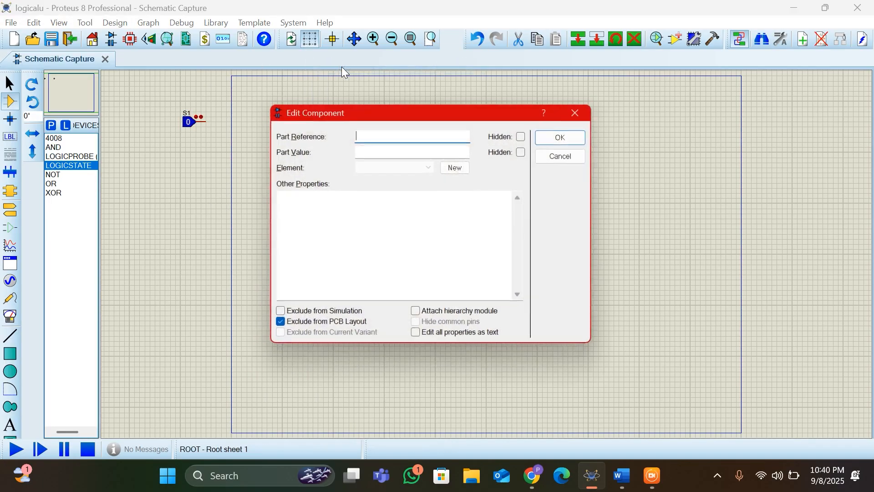
pyautogui.write('S0')
pyautogui.press('Return')
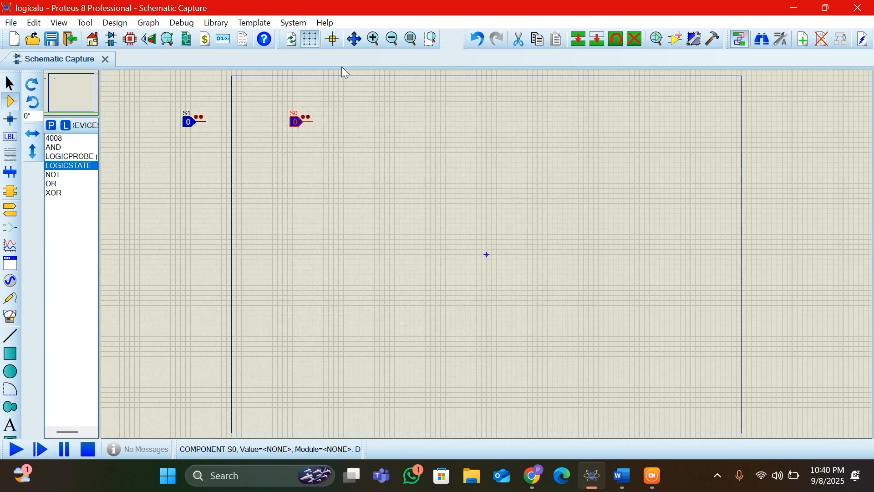
# Place a NOT gate just right of the S1 source, level with its output.
pyautogui.click(71, 176)
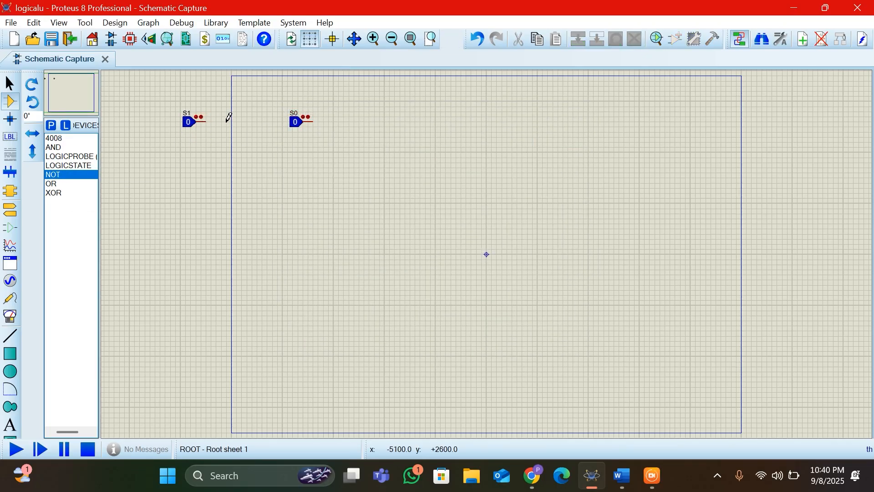
pyautogui.click(229, 120)
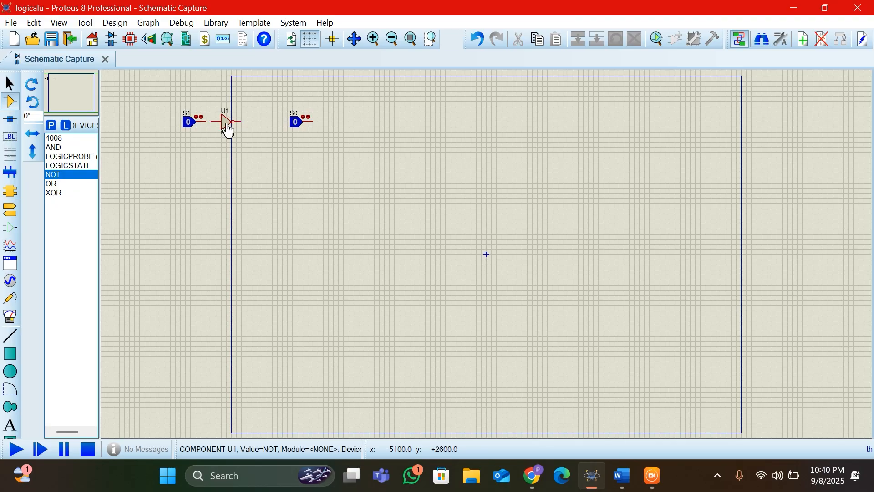
# Place a second NOT gate just right of the S0 source, and wire each source's output to its adjacent NOT gate's input.
pyautogui.click(226, 122)
pyautogui.click(329, 120)
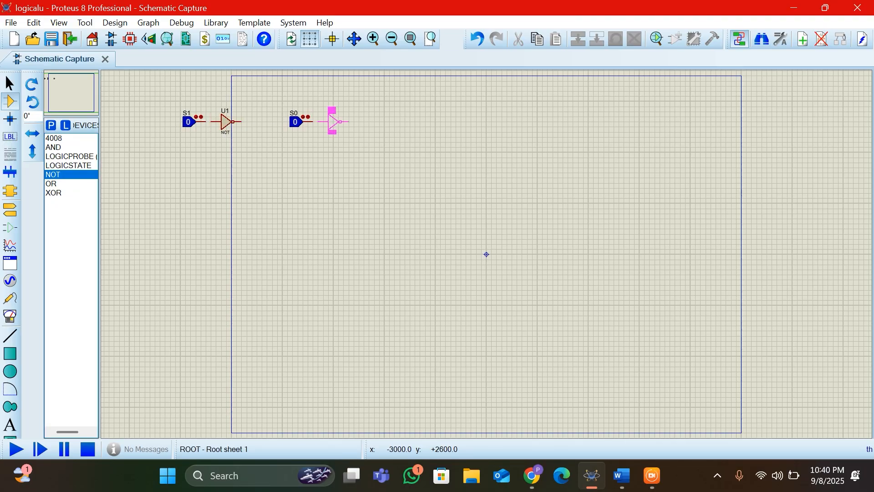
pyautogui.click(333, 121)
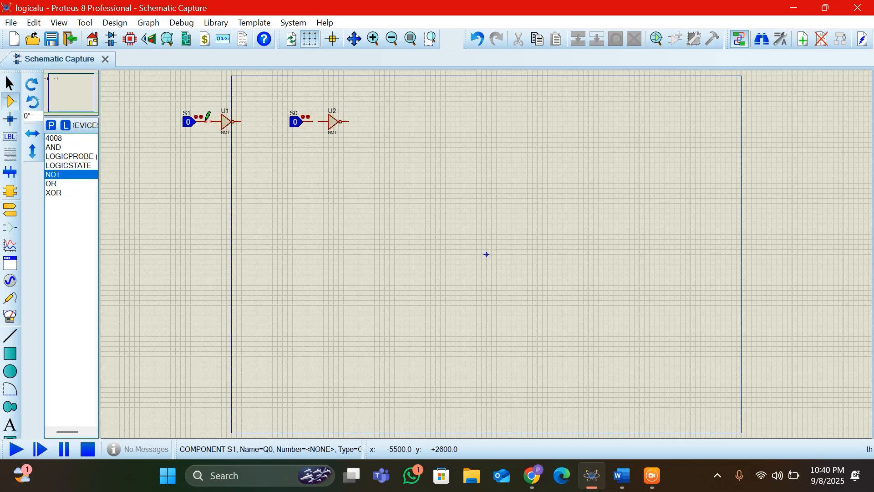
pyautogui.click(206, 121)
pyautogui.click(213, 121)
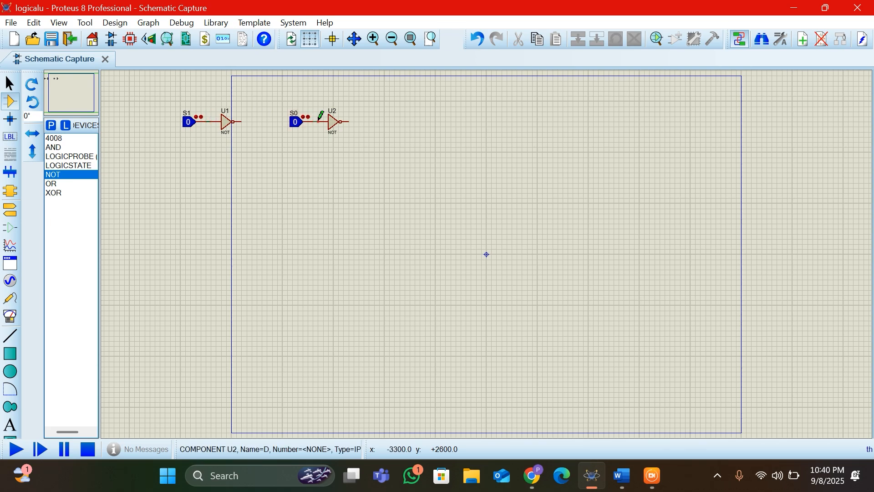
pyautogui.click(318, 121)
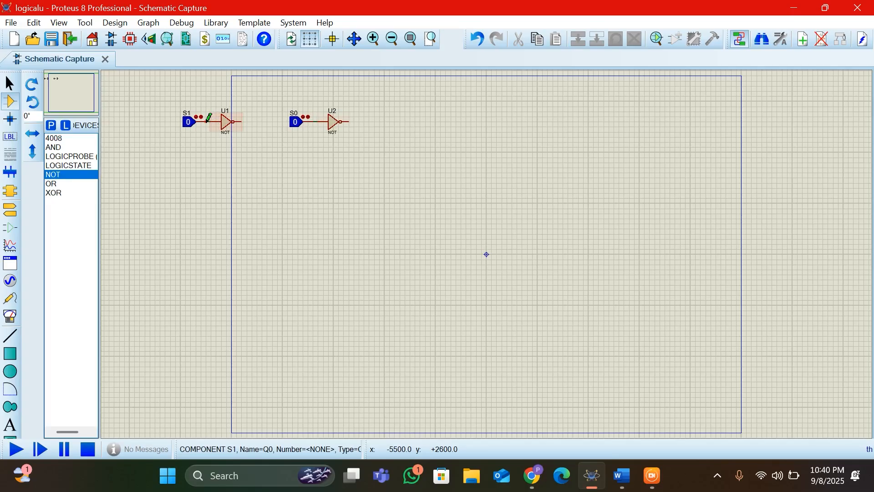
# Draw four vertical wires running down from the S1 output, the U1 output, the S0 output and the U2 output.
pyautogui.click(206, 121)
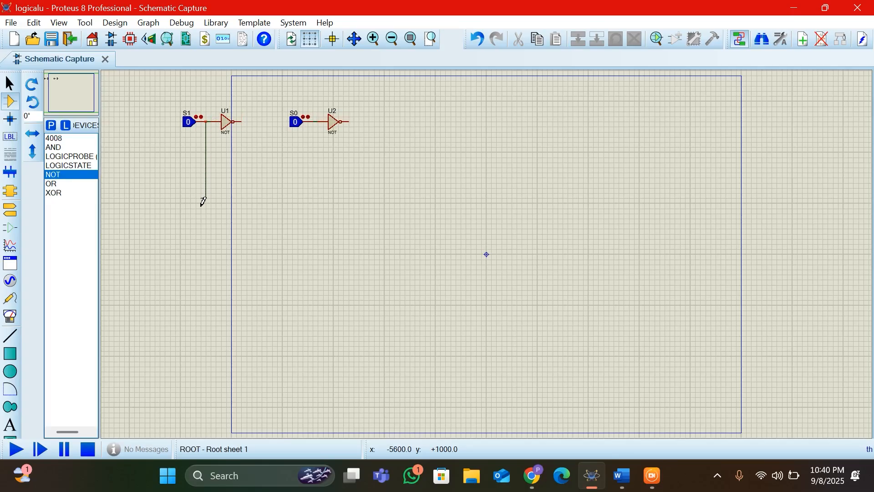
pyautogui.doubleClick(206, 274)
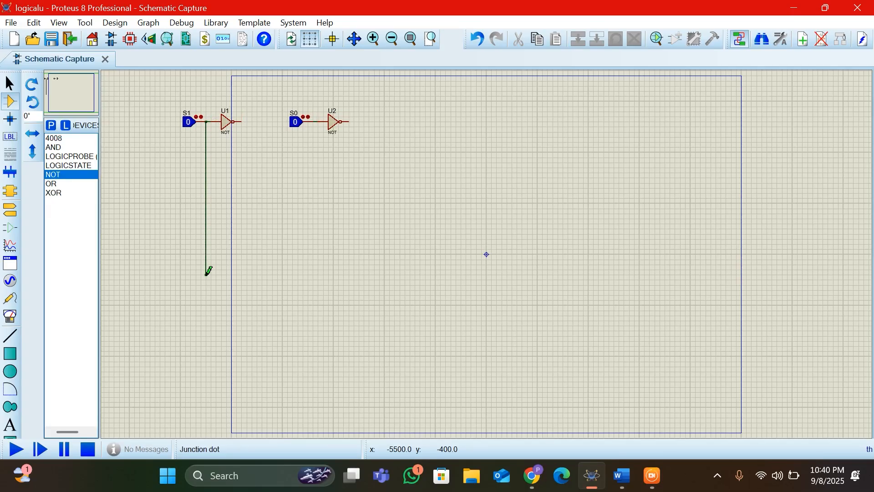
pyautogui.click(241, 121)
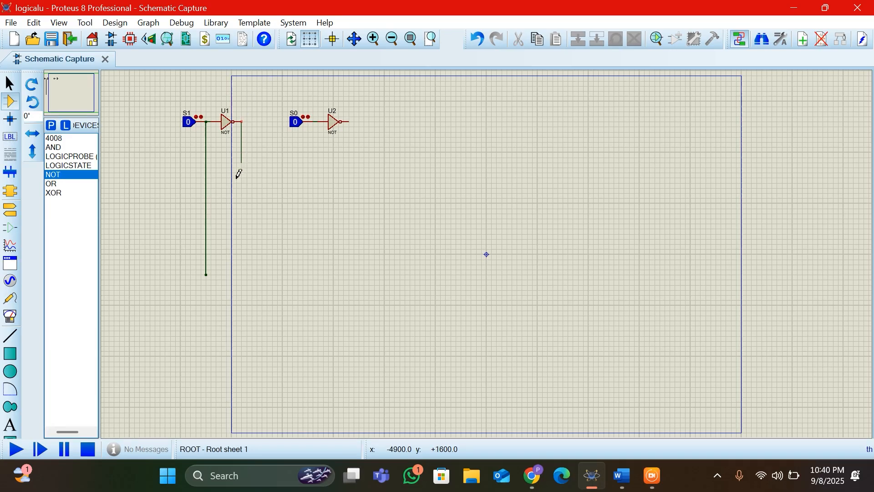
pyautogui.doubleClick(242, 264)
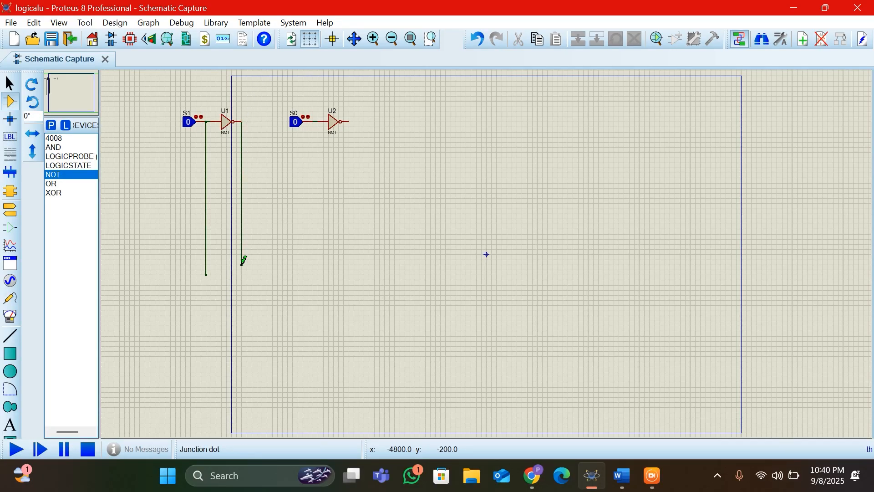
pyautogui.click(314, 123)
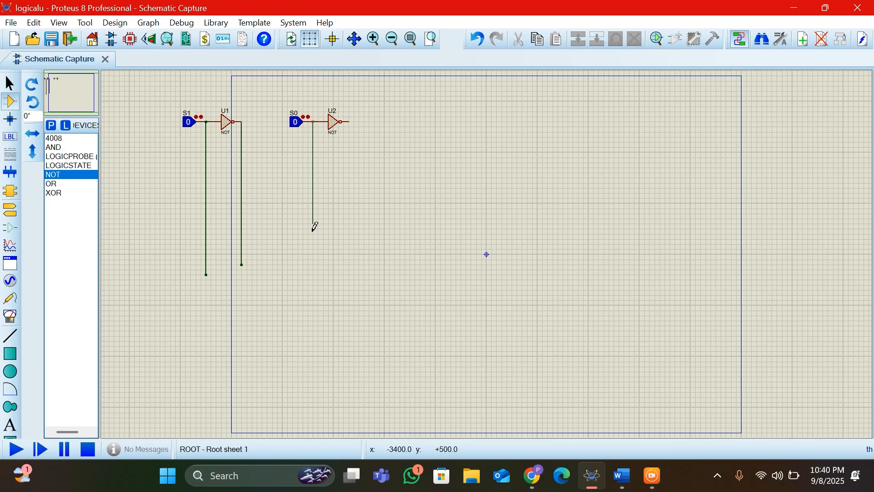
pyautogui.doubleClick(312, 254)
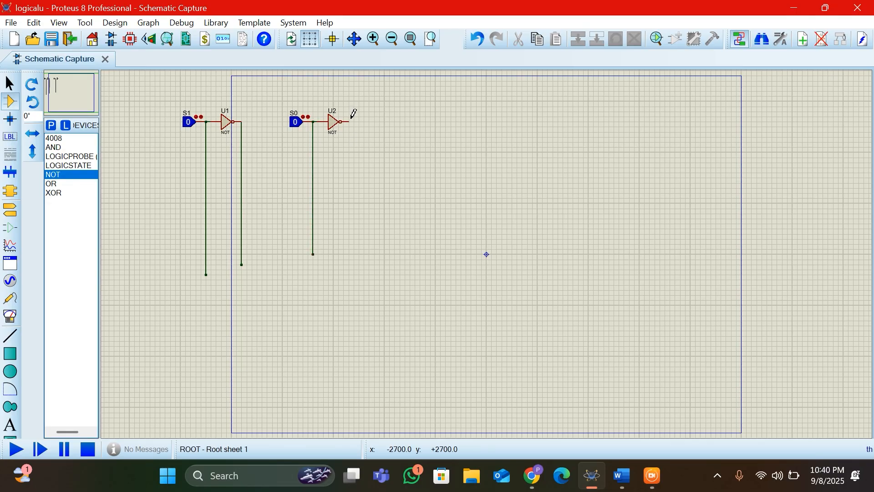
pyautogui.click(348, 122)
pyautogui.doubleClick(349, 254)
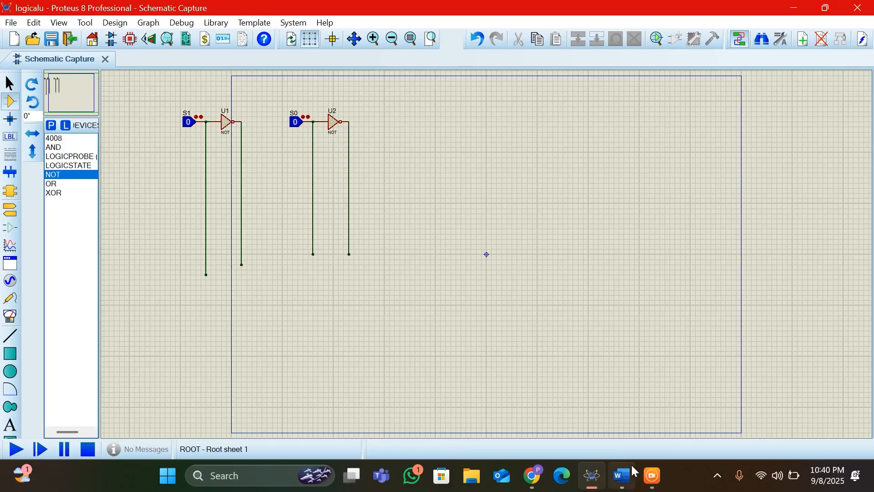
# Check the S1/S0 function table in Word again and return to the Proteus schematic.
pyautogui.click(632, 482)
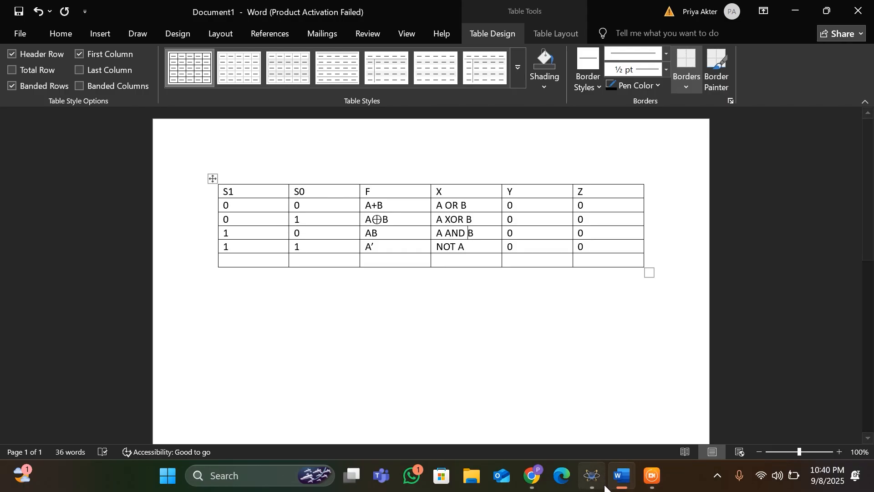
pyautogui.moveTo(592, 476)
pyautogui.click(560, 400)
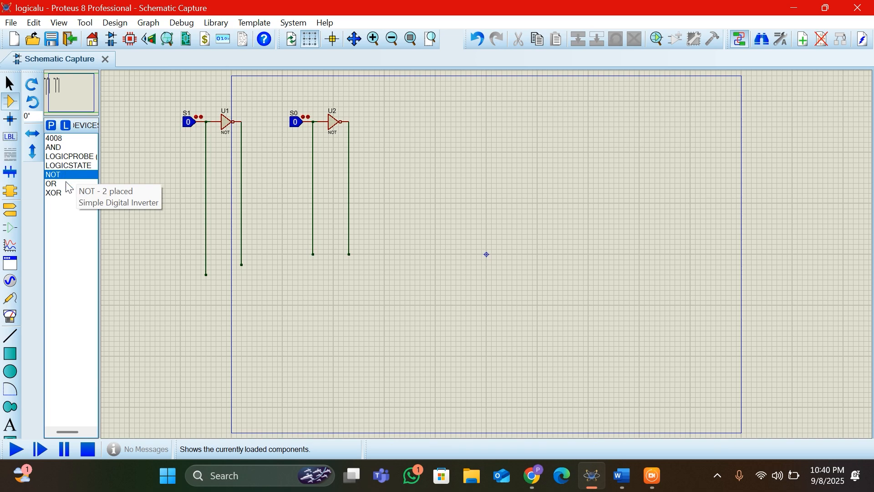
# Place four AND gates in a vertical stack to the right of the S0 inverter's vertical line.
pyautogui.click(62, 147)
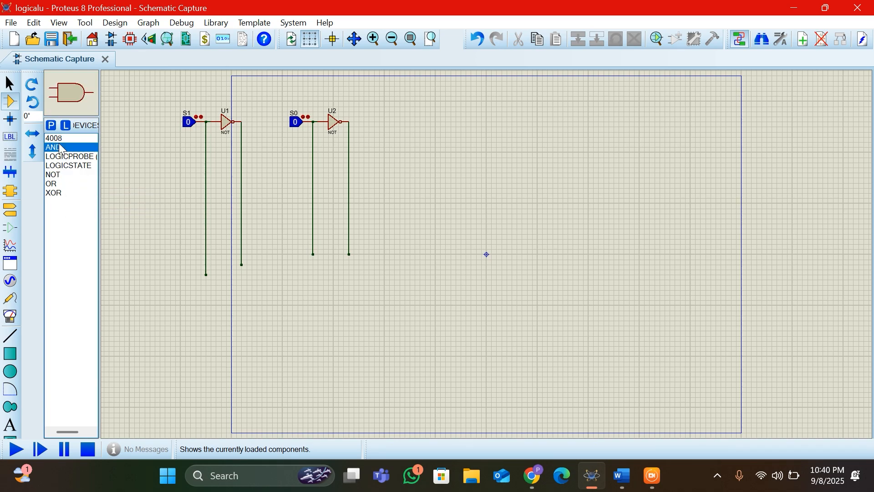
pyautogui.click(414, 128)
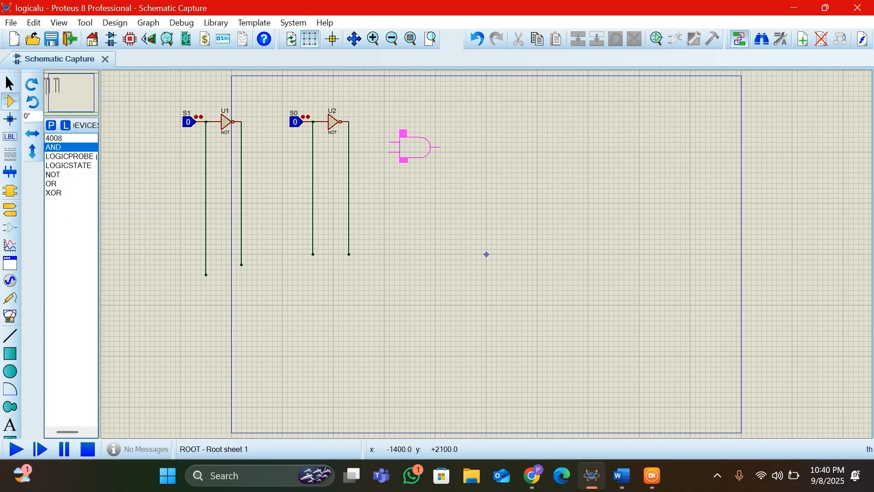
pyautogui.click(422, 138)
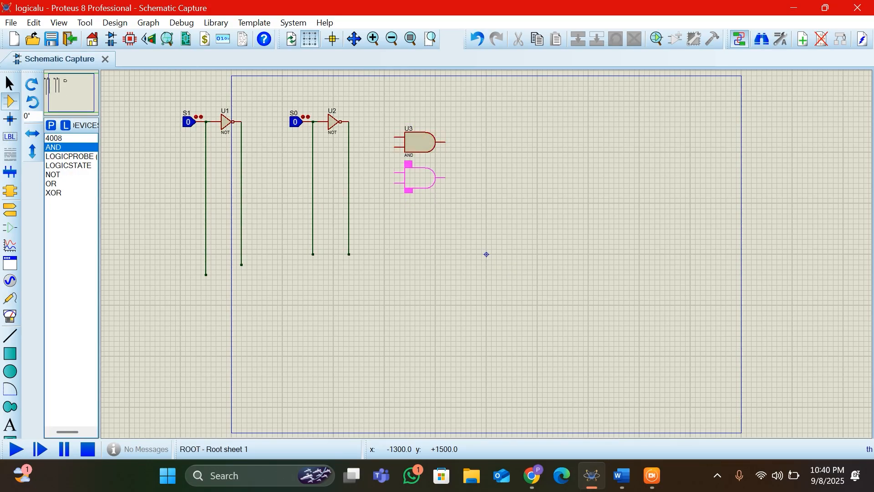
pyautogui.click(422, 169)
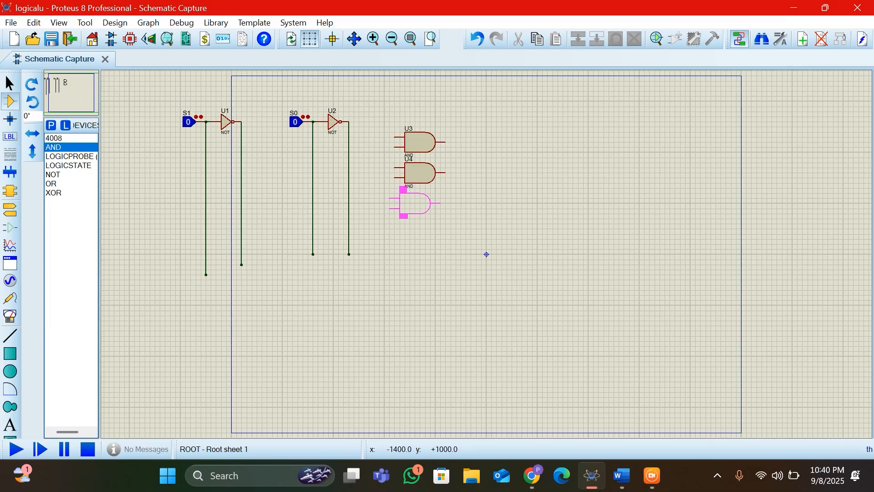
pyautogui.click(412, 208)
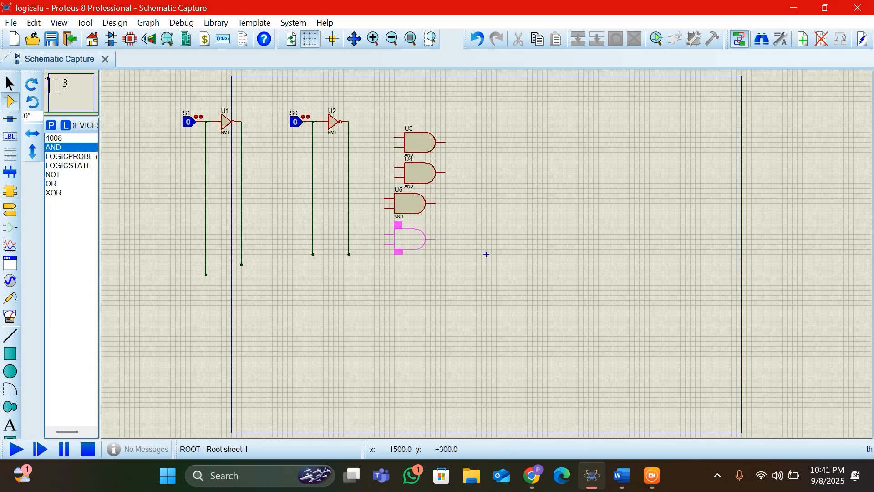
pyautogui.click(413, 235)
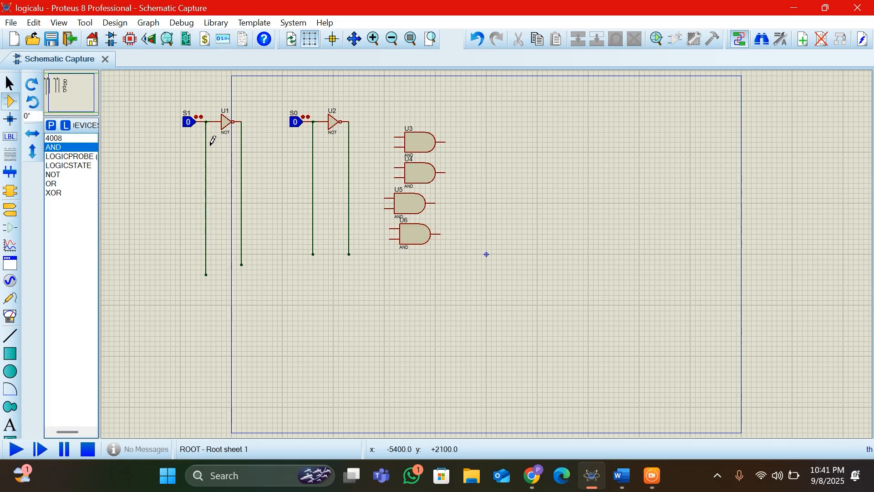
# Wire the inverted S1 and inverted S0 lines to AND gate U3, and the inverted S1 and direct S0 lines to AND gate U4.
pyautogui.click(242, 142)
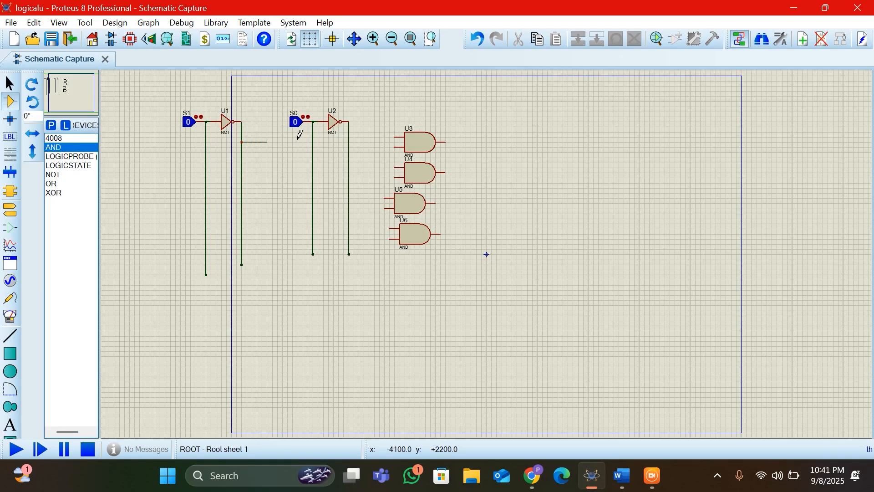
pyautogui.click(395, 136)
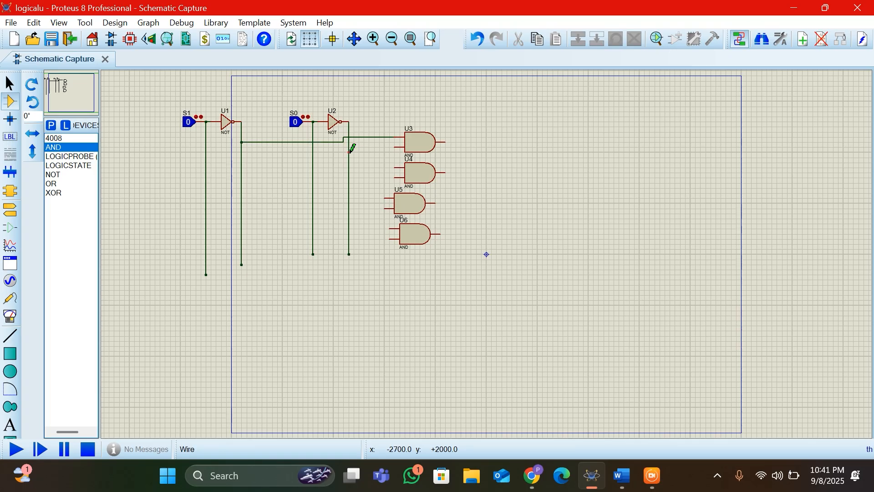
pyautogui.click(348, 148)
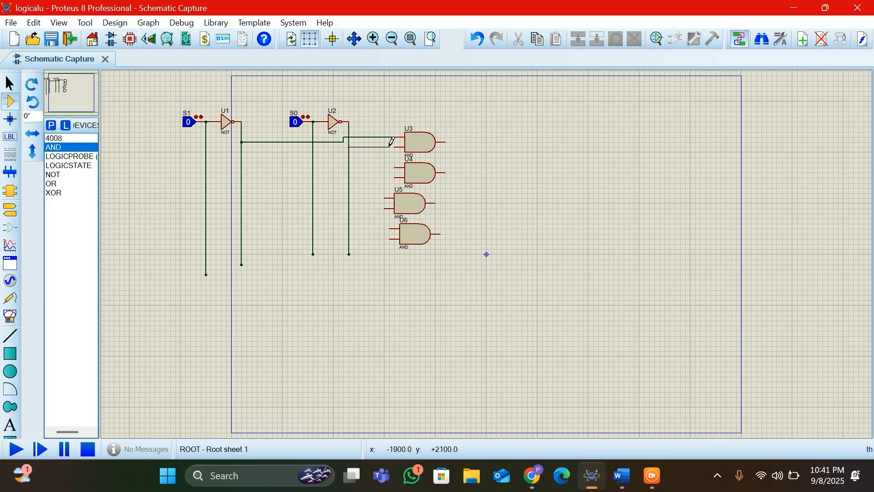
pyautogui.click(394, 147)
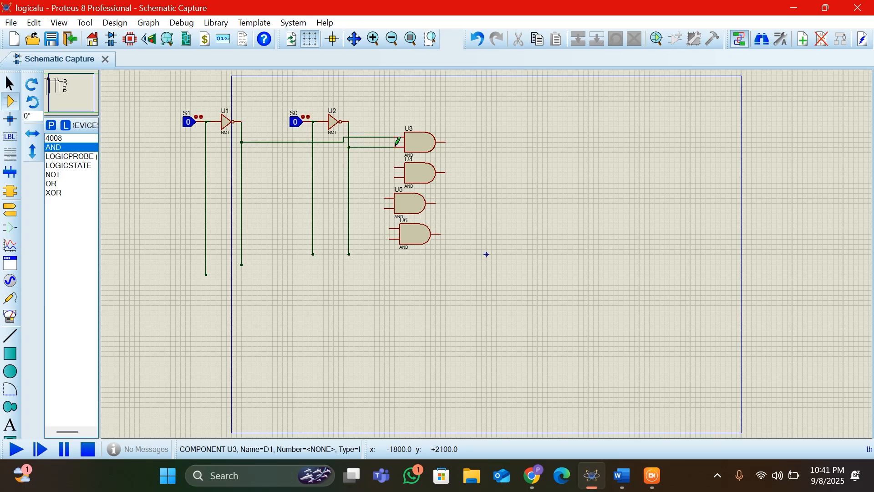
pyautogui.click(241, 167)
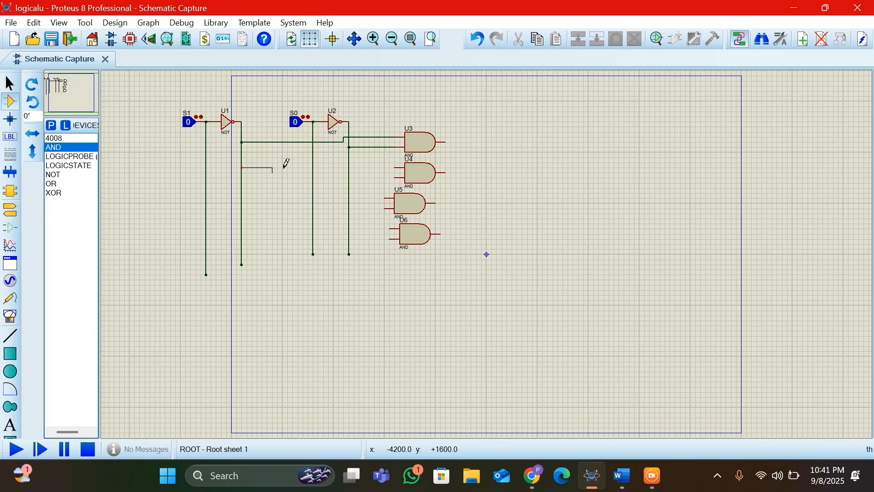
pyautogui.click(394, 167)
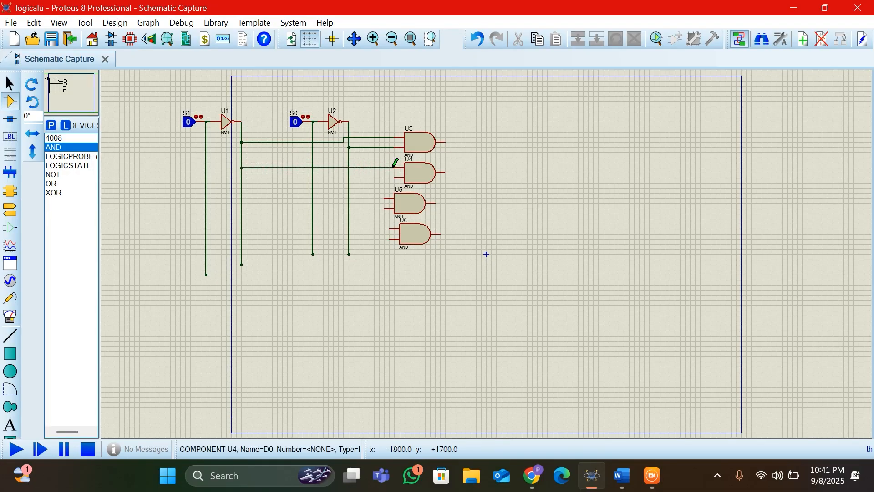
pyautogui.click(313, 178)
pyautogui.click(395, 178)
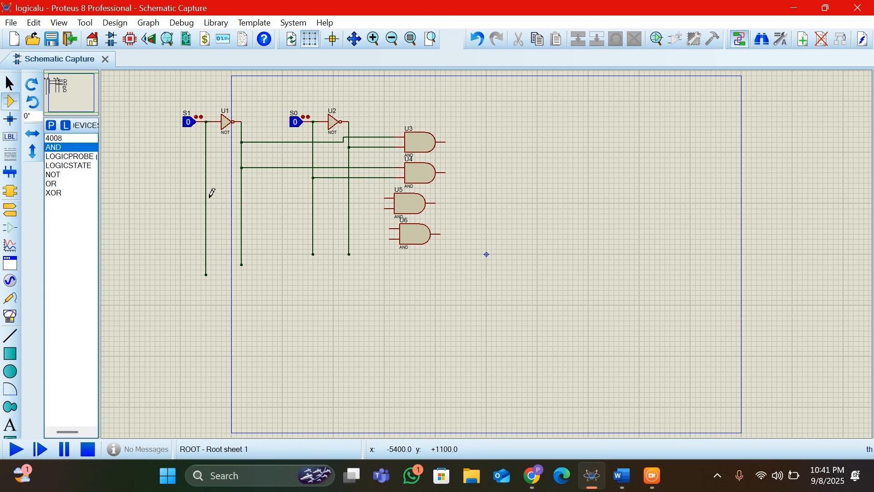
# Wire the direct S1 and inverted S0 lines to AND gate U5, and the direct S0 and direct S1 lines to AND gate U6.
pyautogui.click(206, 198)
pyautogui.click(384, 197)
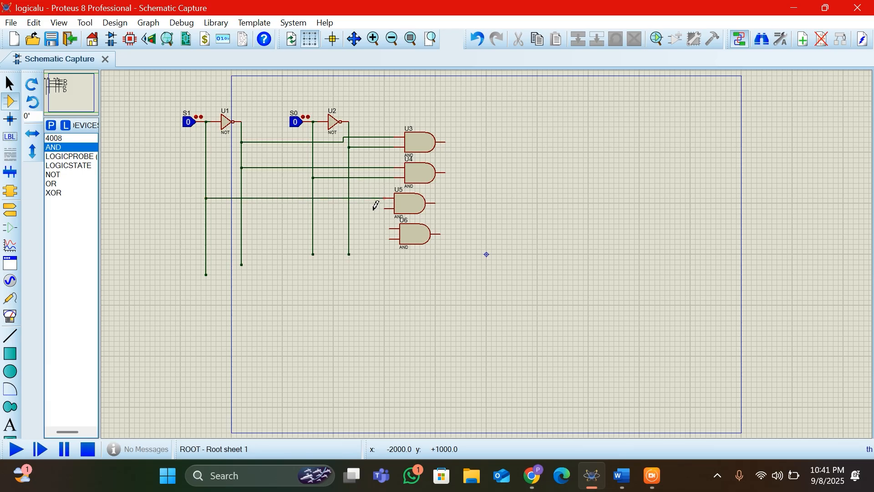
pyautogui.click(348, 208)
pyautogui.click(386, 208)
pyautogui.click(313, 228)
pyautogui.click(389, 228)
pyautogui.click(364, 198)
pyautogui.click(390, 239)
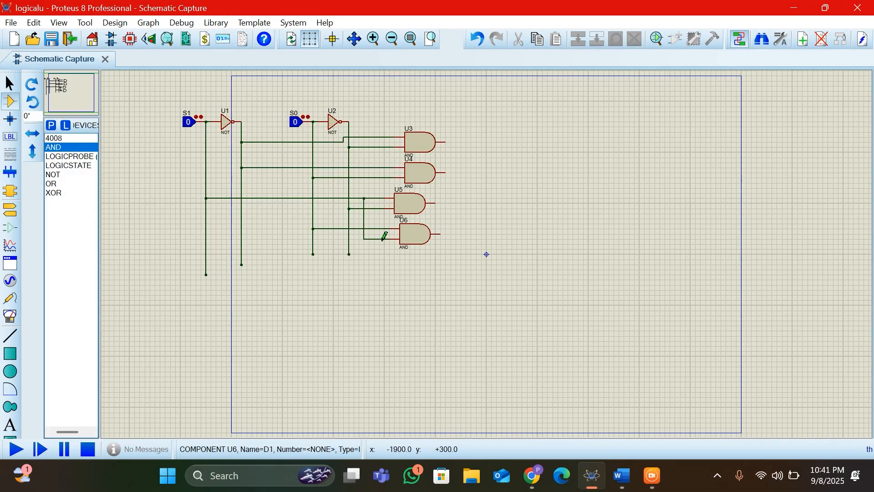
# Delete the loose wire ends hanging below the last connections on all four vertical select lines.
pyautogui.rightClick(207, 222)
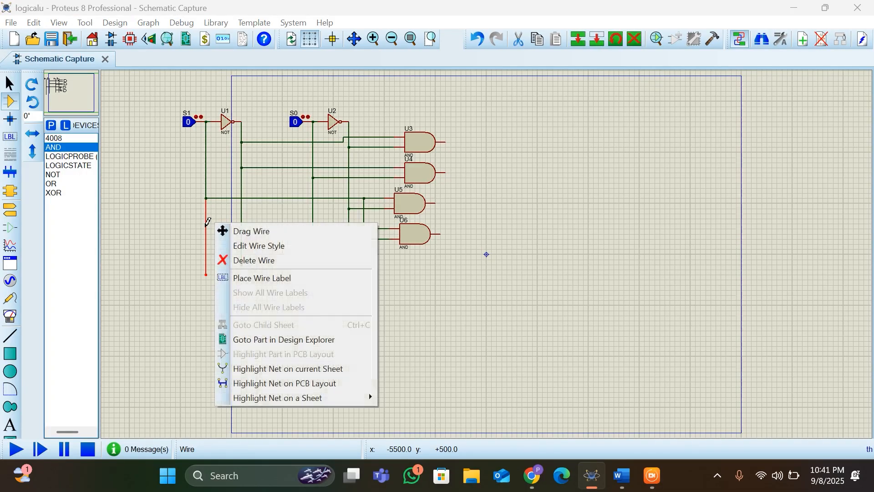
pyautogui.click(248, 260)
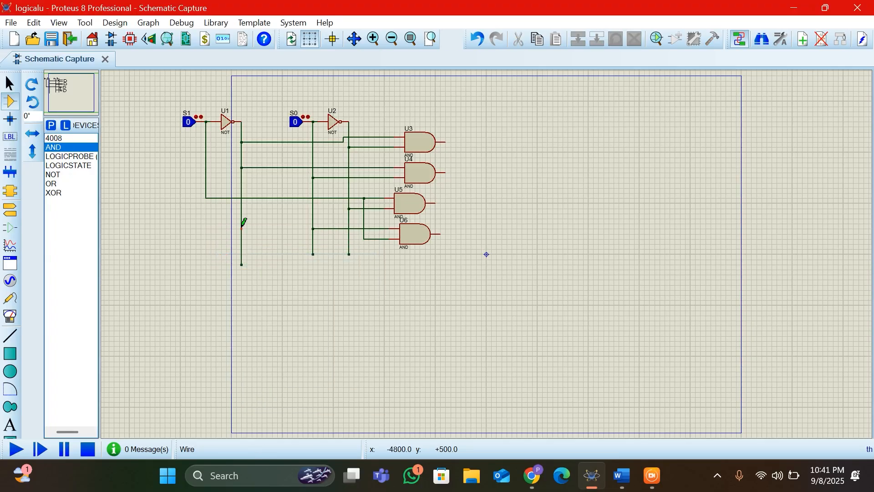
pyautogui.rightClick(242, 226)
pyautogui.click(258, 260)
pyautogui.rightClick(313, 248)
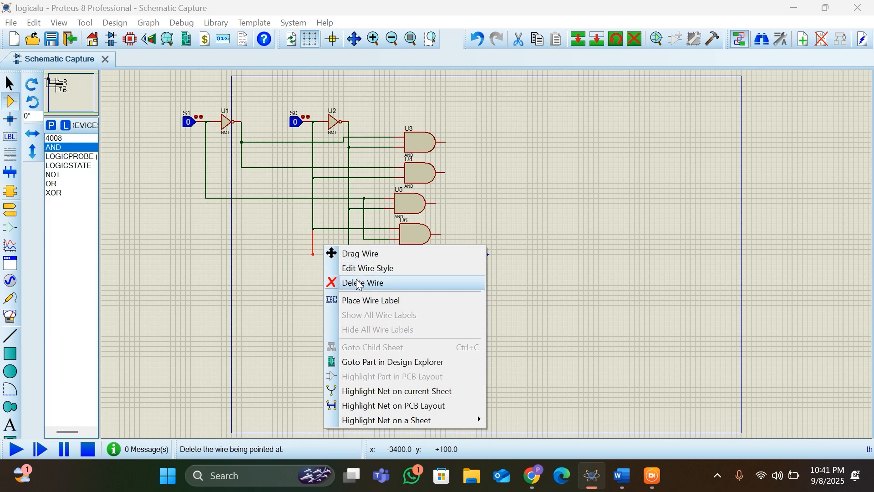
pyautogui.click(359, 283)
pyautogui.rightClick(350, 242)
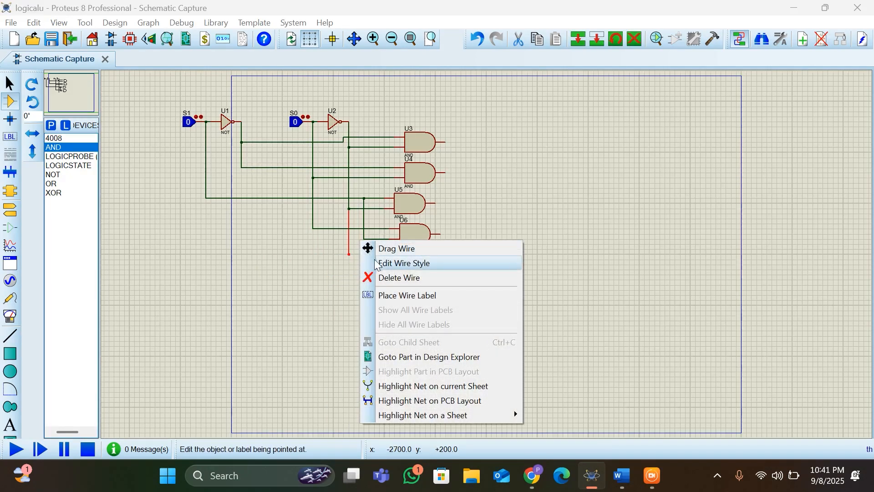
pyautogui.click(392, 277)
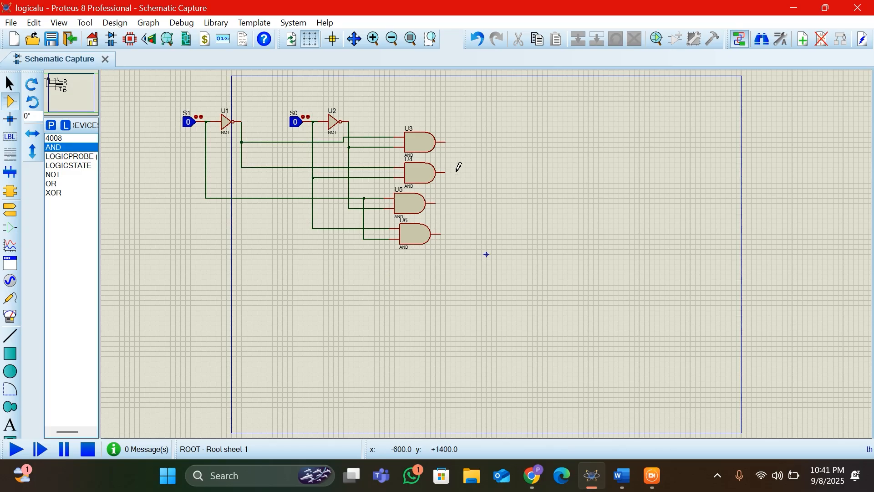
# Switch to Word to review which logic function each S1/S0 combination selects.
pyautogui.moveTo(603, 476)
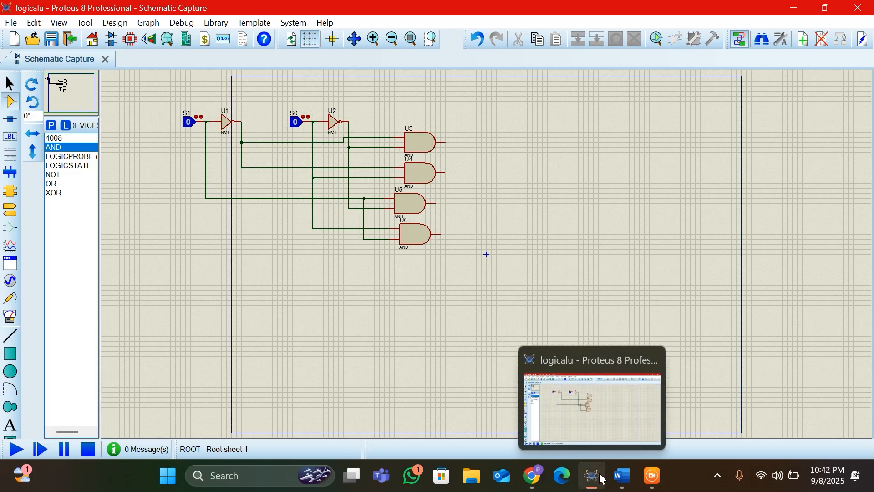
pyautogui.click(621, 475)
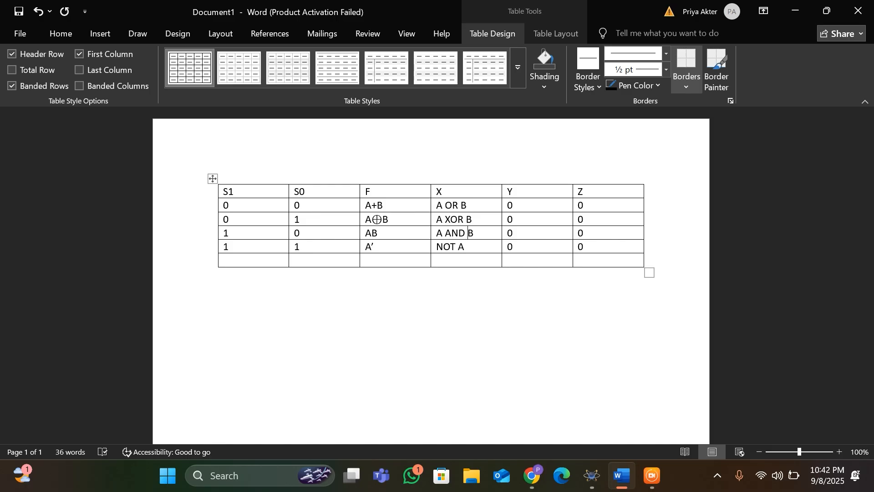
# Switch to Proteus and place an OR gate and an XOR gate one below the other beneath the decoder AND gates.
pyautogui.click(591, 477)
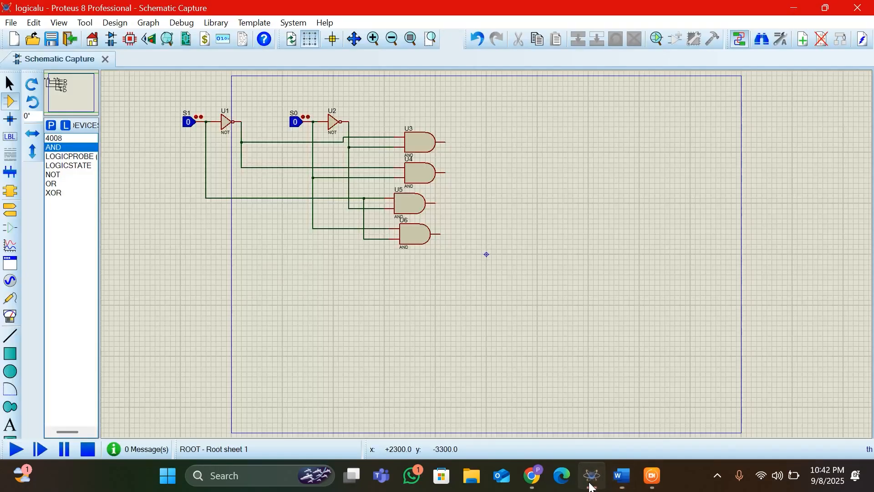
pyautogui.click(66, 184)
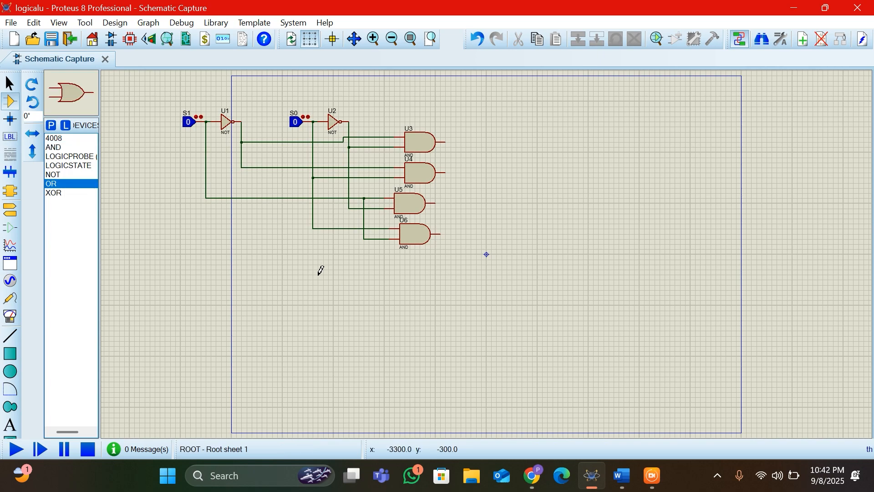
pyautogui.click(324, 270)
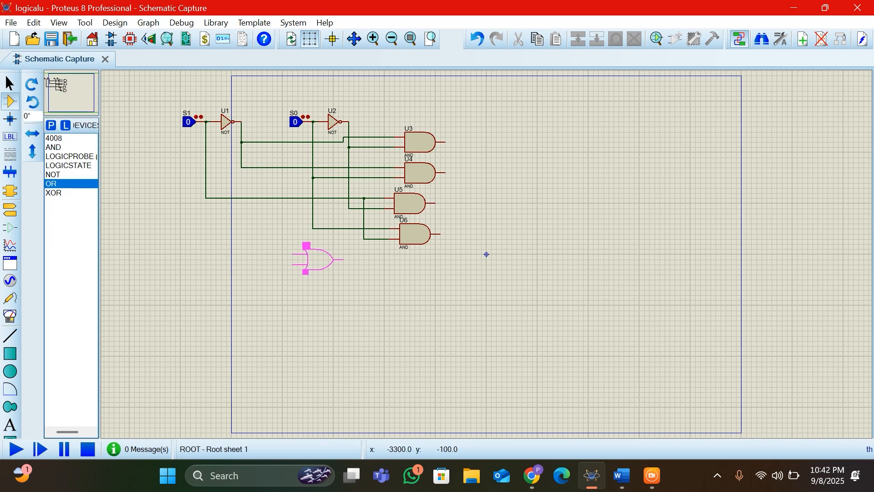
pyautogui.click(323, 264)
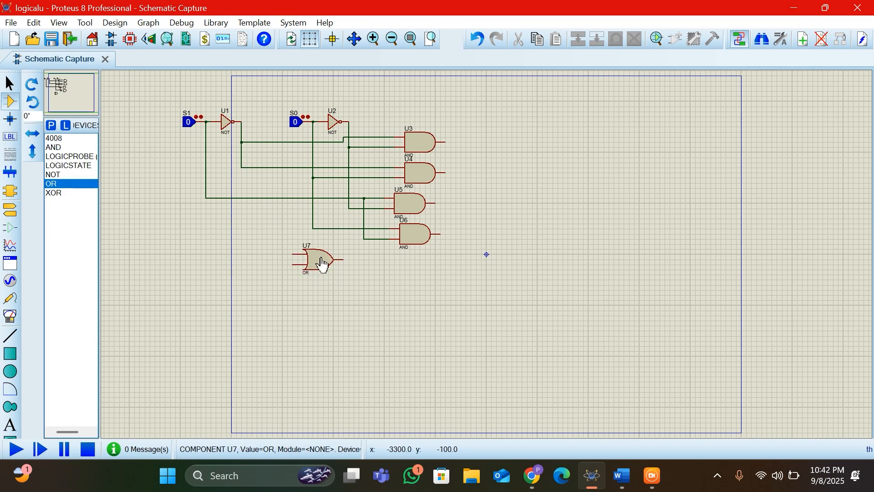
pyautogui.click(65, 194)
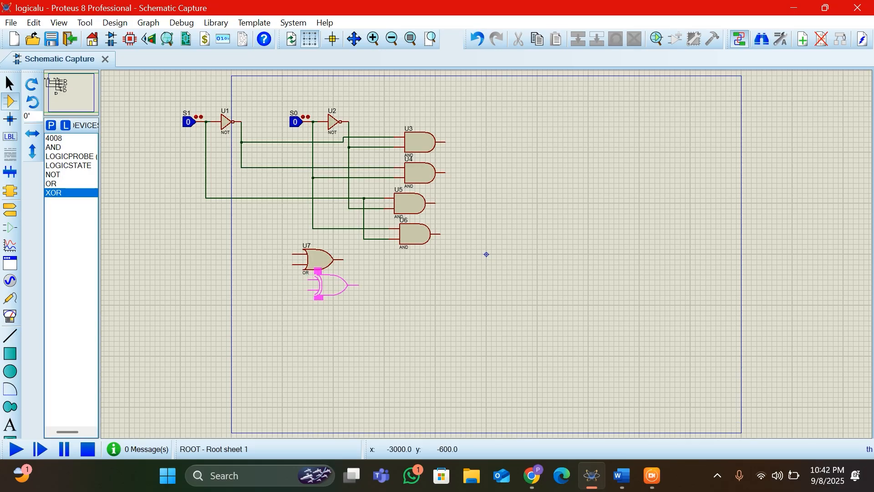
pyautogui.click(337, 286)
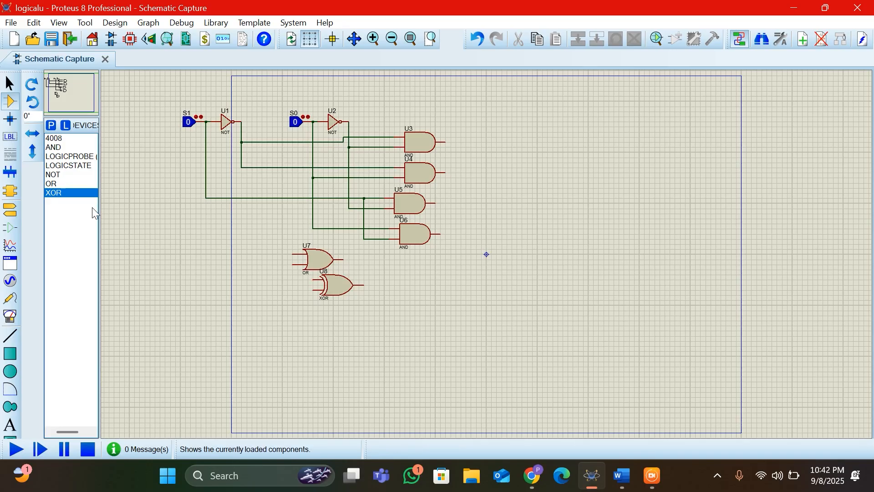
# Place an AND gate and a NOT gate below the OR and XOR gates.
pyautogui.click(65, 149)
pyautogui.click(291, 298)
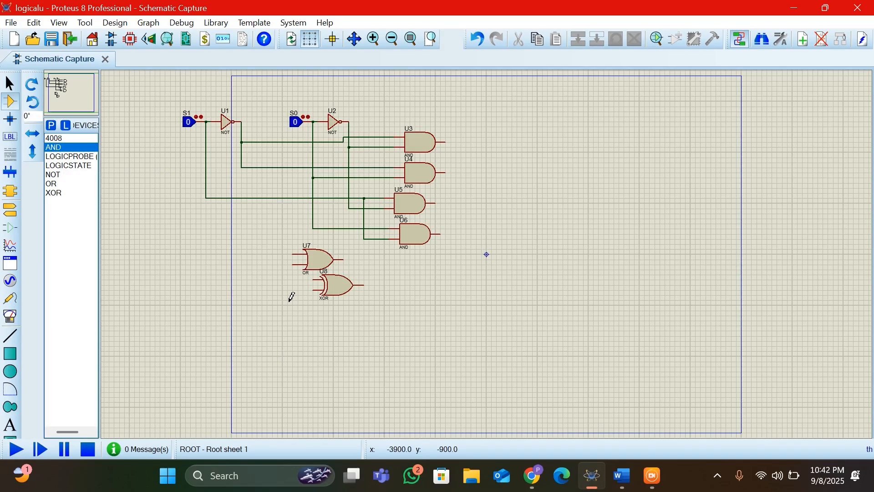
pyautogui.click(292, 304)
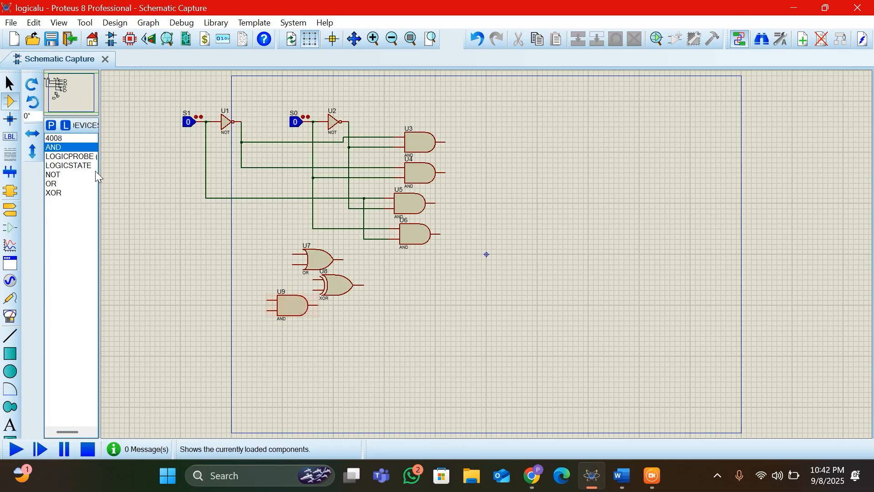
pyautogui.click(68, 175)
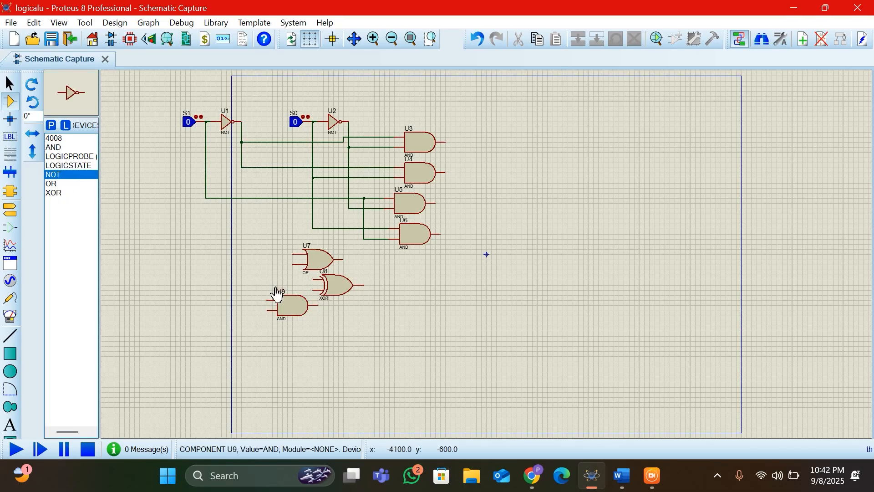
pyautogui.click(327, 316)
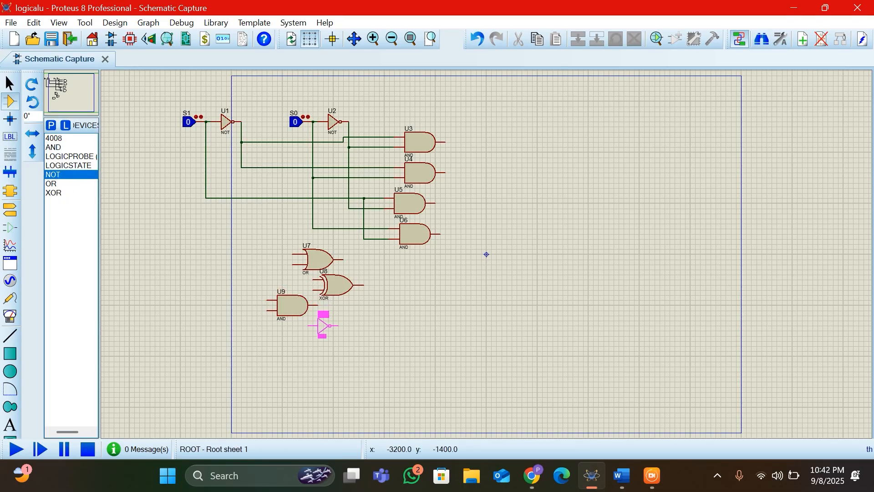
pyautogui.click(323, 326)
# Place two LOGICSTATE inputs, one above the other, to the left of the OR gate for operands A and B.
pyautogui.click(72, 165)
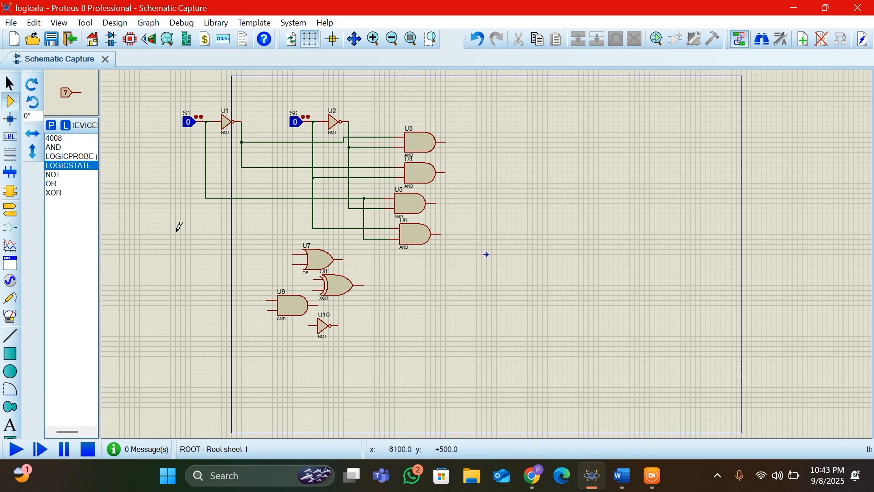
pyautogui.click(177, 224)
pyautogui.click(159, 223)
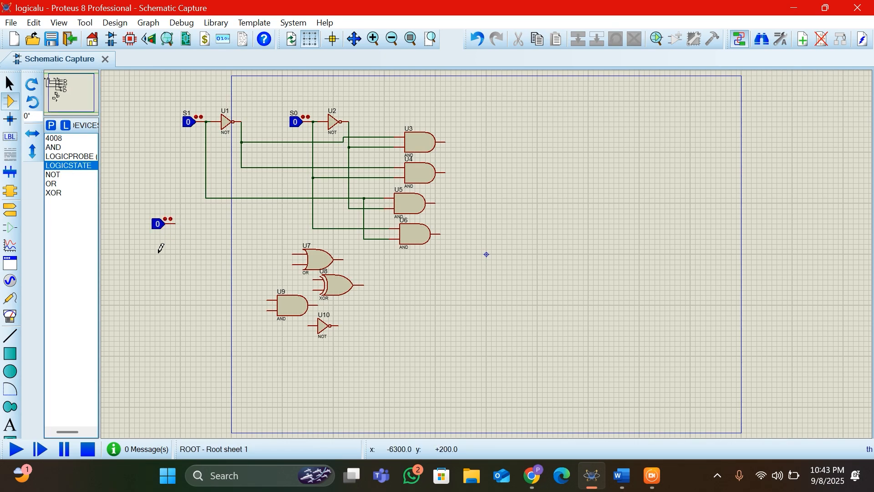
pyautogui.click(158, 249)
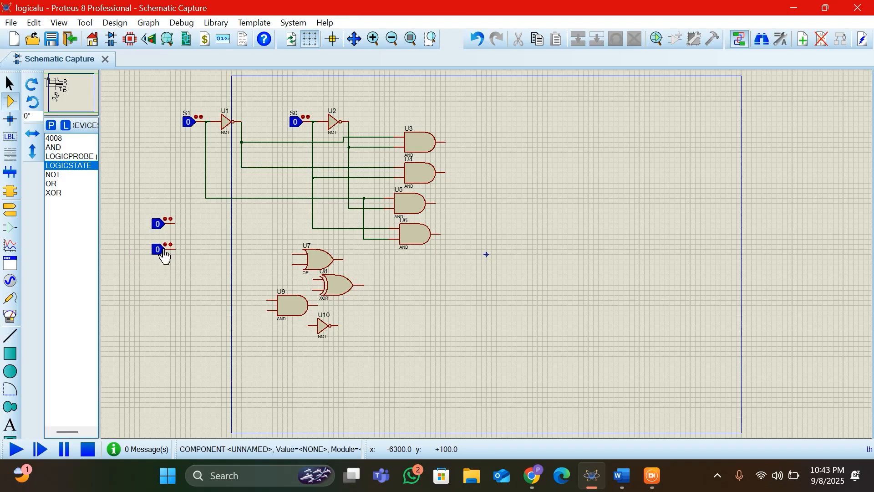
# Wire the upper logic state to the OR gate's upper input and the lower logic state to its lower input.
pyautogui.click(177, 223)
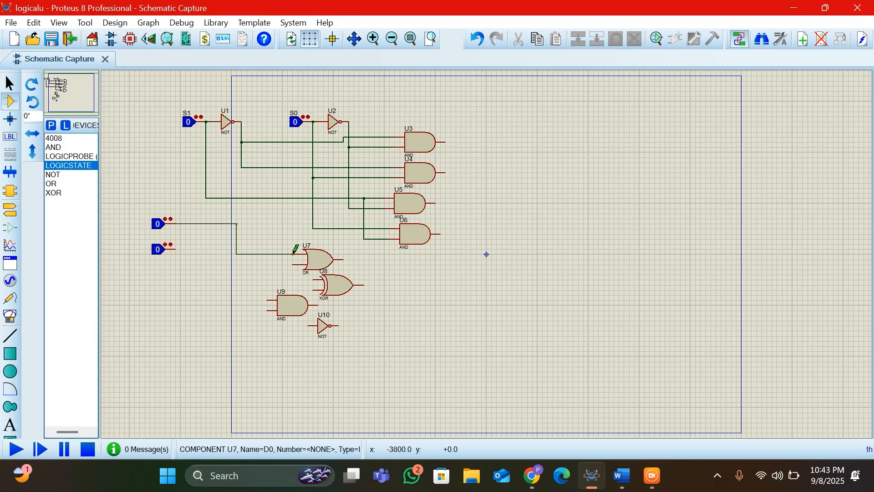
pyautogui.click(295, 254)
pyautogui.click(176, 248)
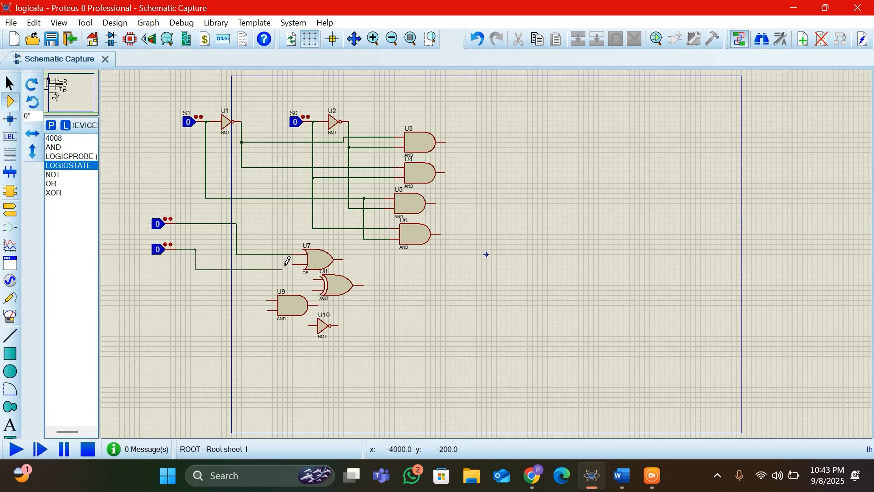
pyautogui.click(294, 264)
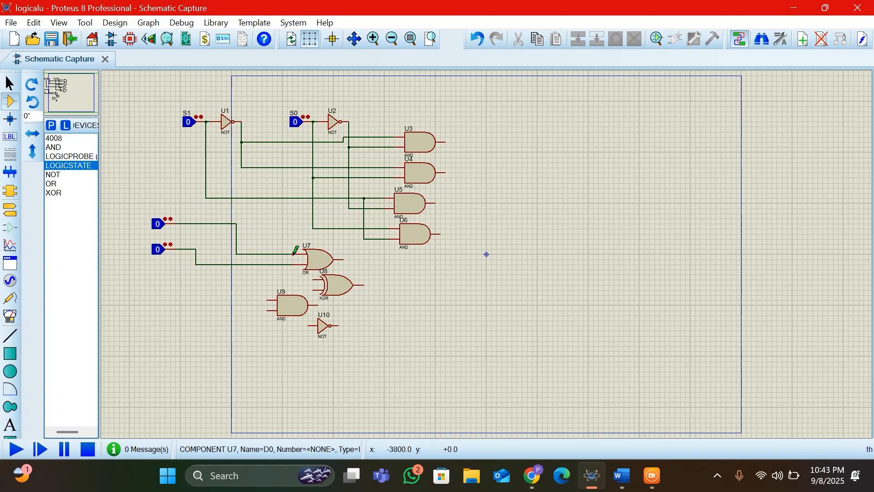
# Branch the two operand lines from the OR gate's inputs to the two inputs of XOR gate U8.
pyautogui.click(294, 254)
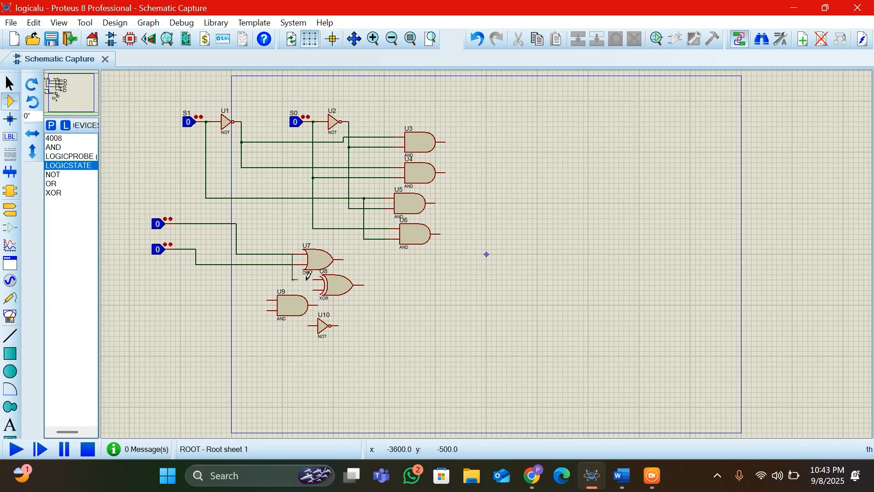
pyautogui.click(314, 279)
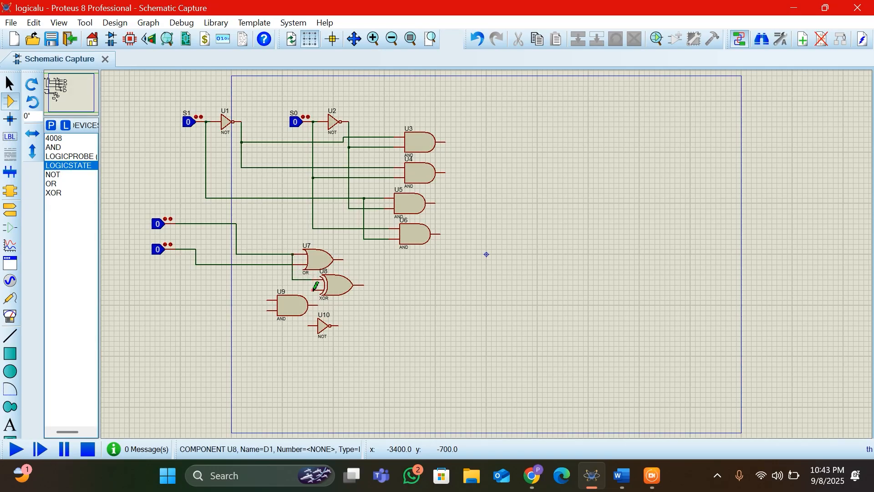
pyautogui.click(313, 288)
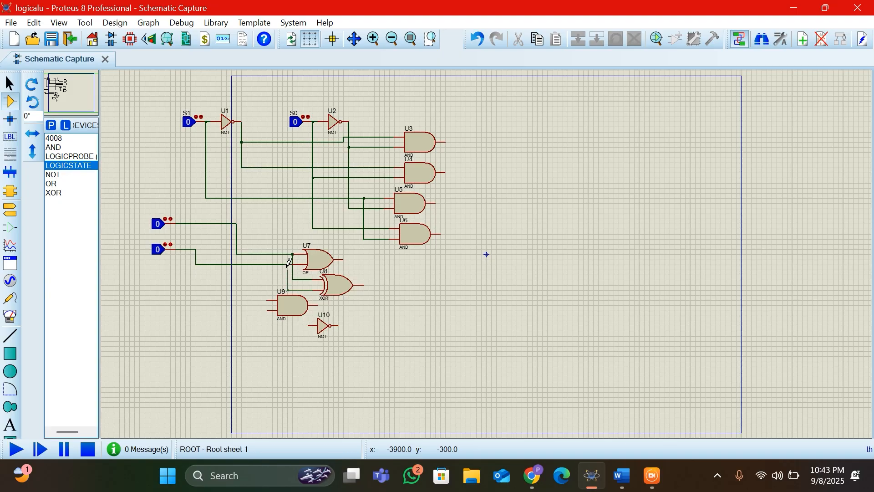
pyautogui.click(287, 264)
# Branch both operand lines to the inputs of AND gate U9, and the upper operand line to NOT gate U10.
pyautogui.click(267, 254)
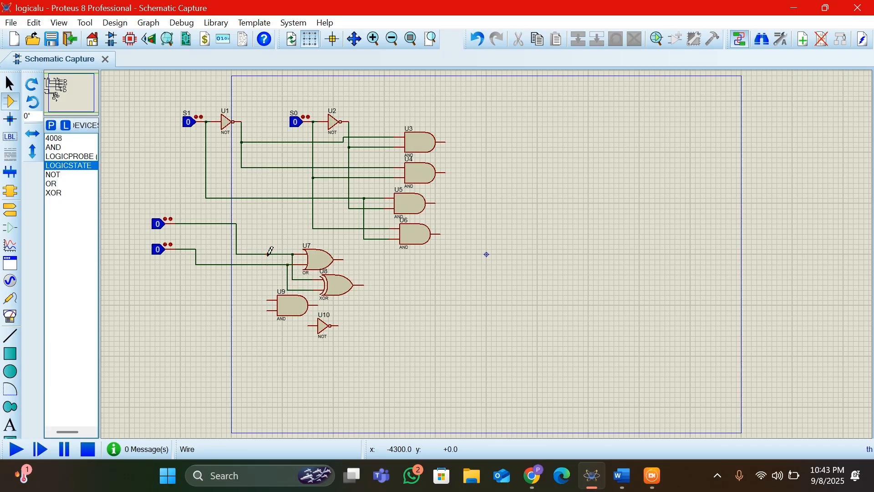
pyautogui.click(266, 299)
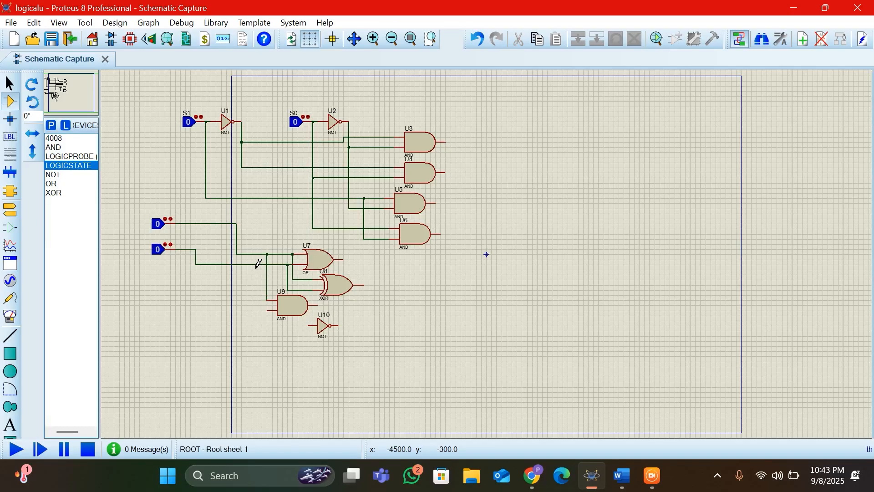
pyautogui.click(257, 264)
pyautogui.click(267, 311)
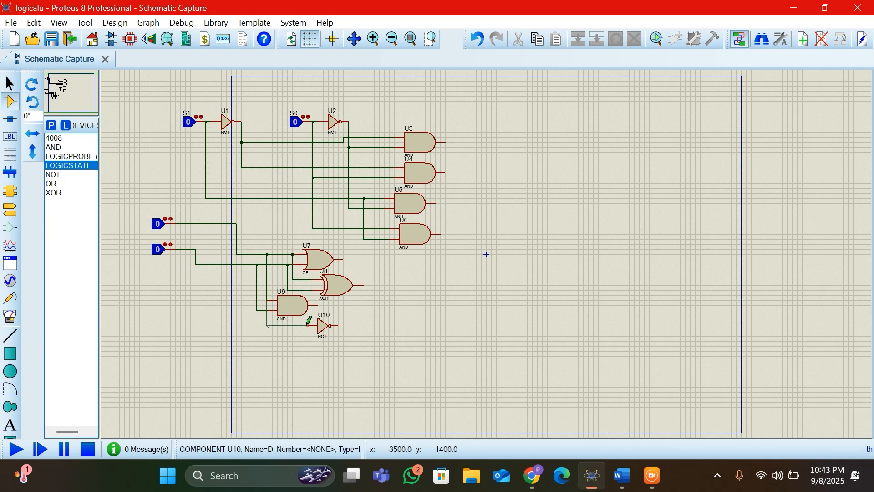
pyautogui.click(308, 324)
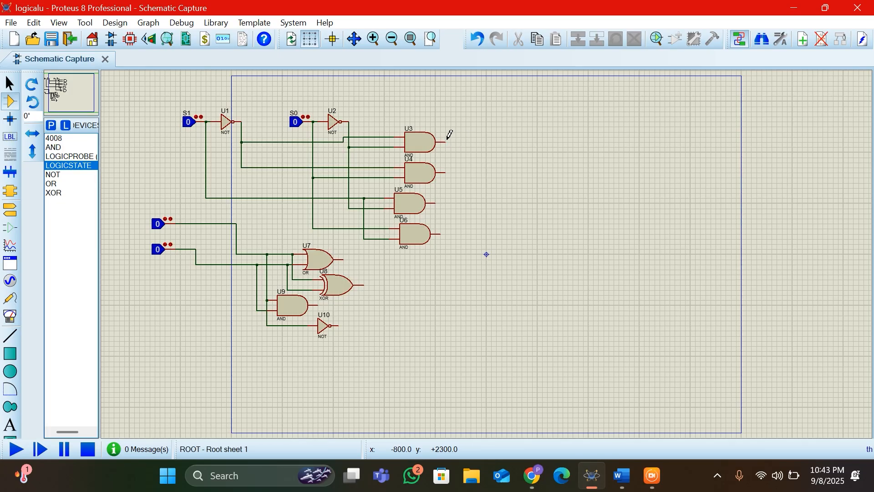
# Place four AND gates in a vertical column to the right of decoder gates U3 to U6.
pyautogui.click(446, 141)
pyautogui.rightClick(456, 143)
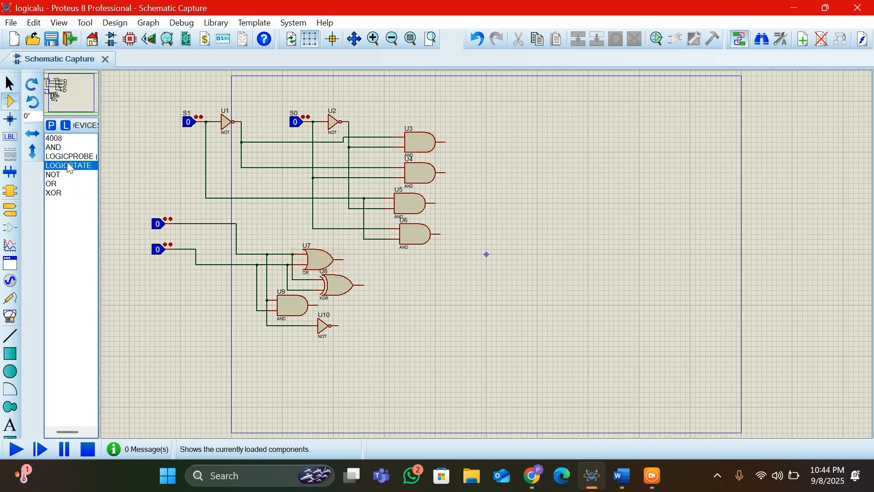
pyautogui.click(54, 147)
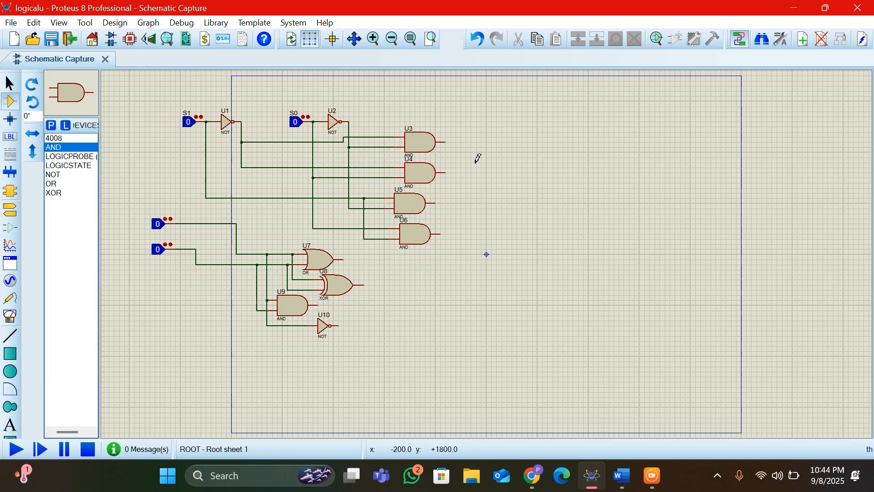
pyautogui.click(519, 152)
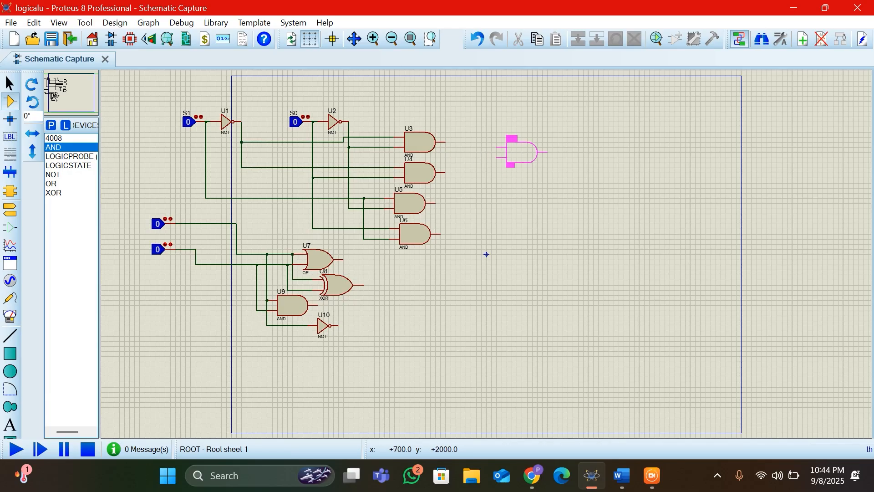
pyautogui.click(527, 148)
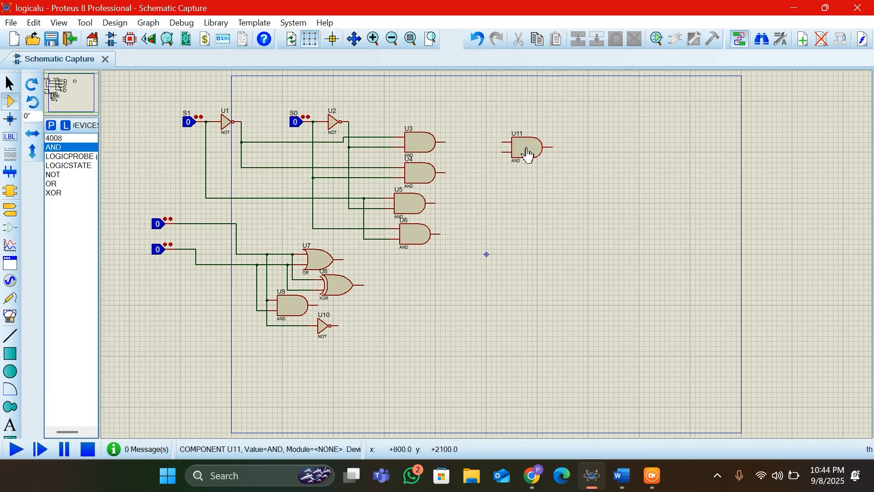
pyautogui.click(526, 182)
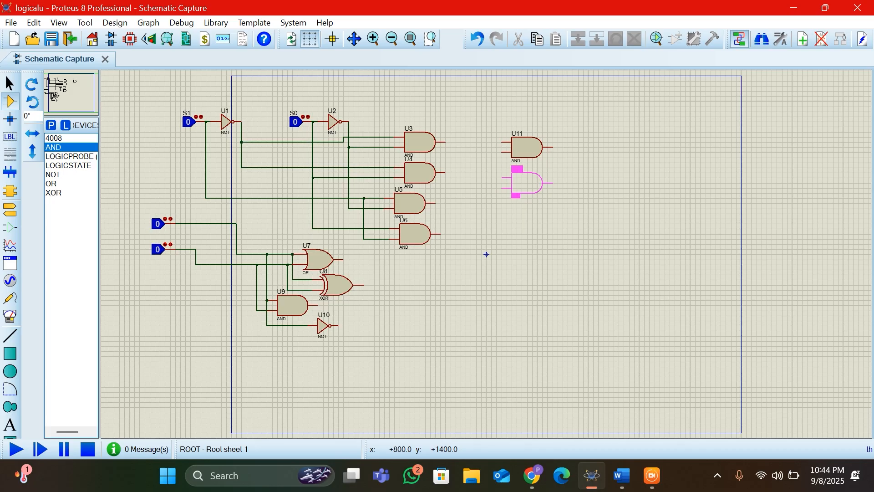
pyautogui.click(526, 182)
pyautogui.click(526, 213)
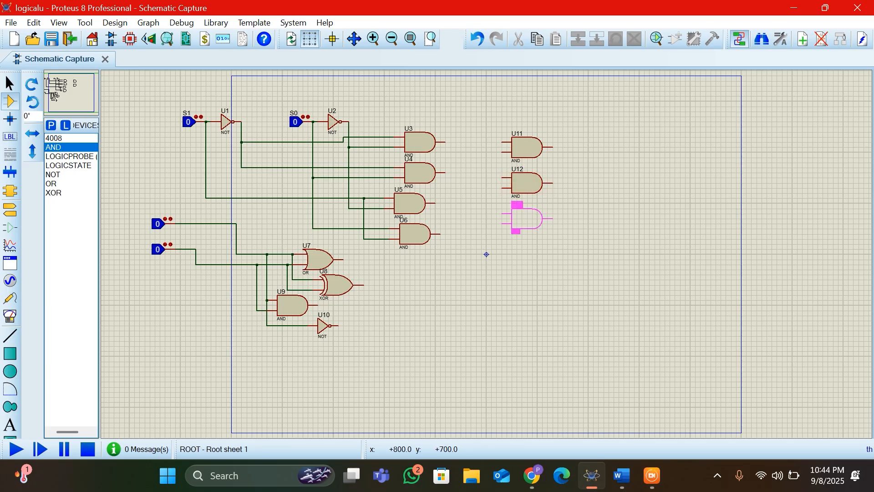
pyautogui.click(528, 210)
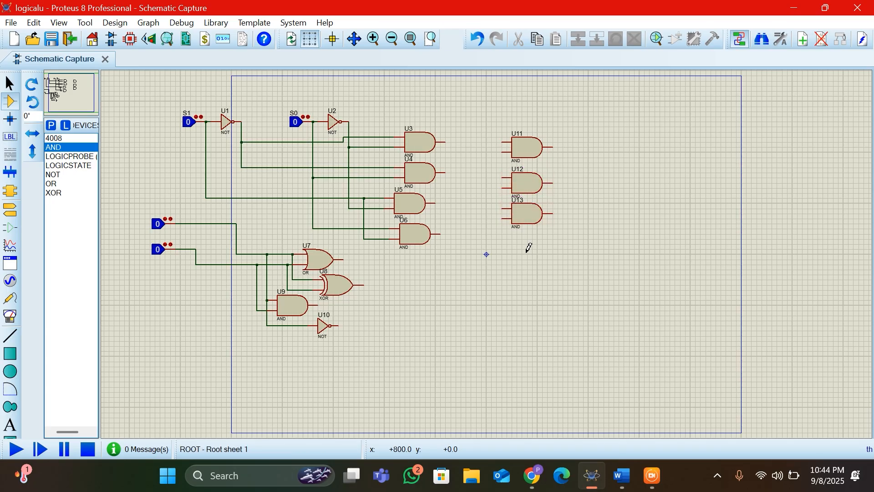
pyautogui.click(527, 248)
pyautogui.click(527, 249)
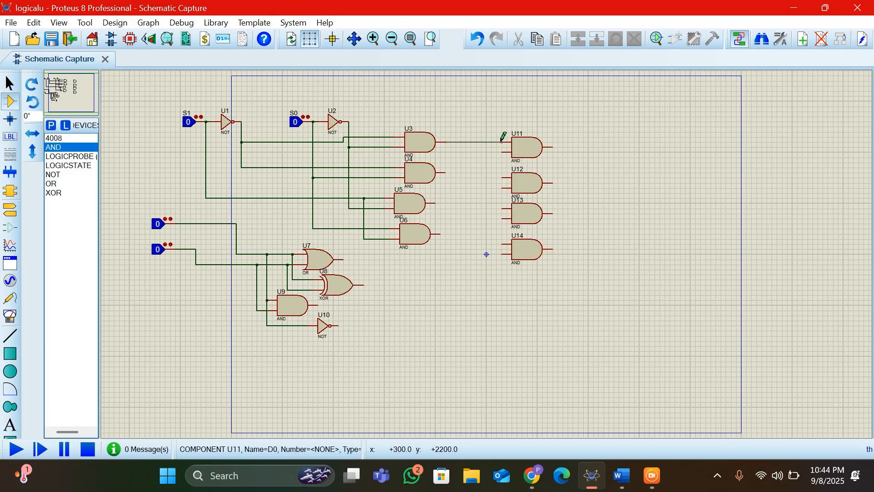
# Wire decoder gate U3's output and OR gate U7's output to the two inputs of AND gate U11.
pyautogui.click(503, 142)
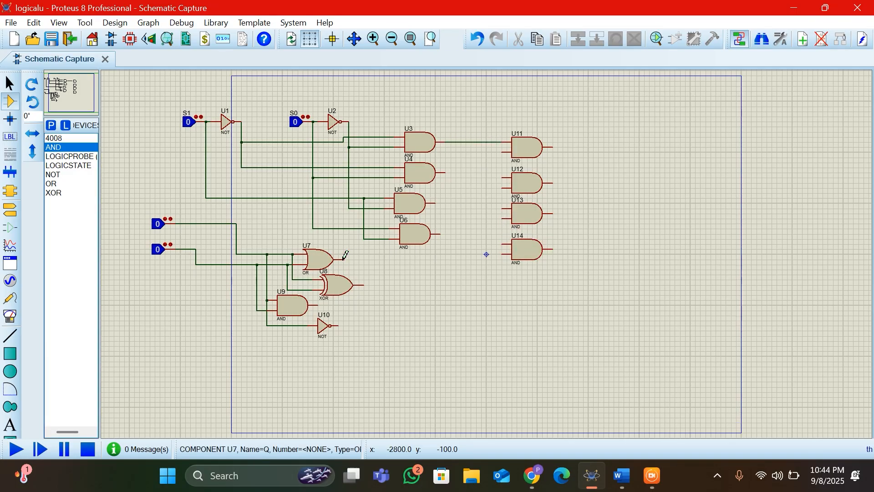
pyautogui.click(344, 258)
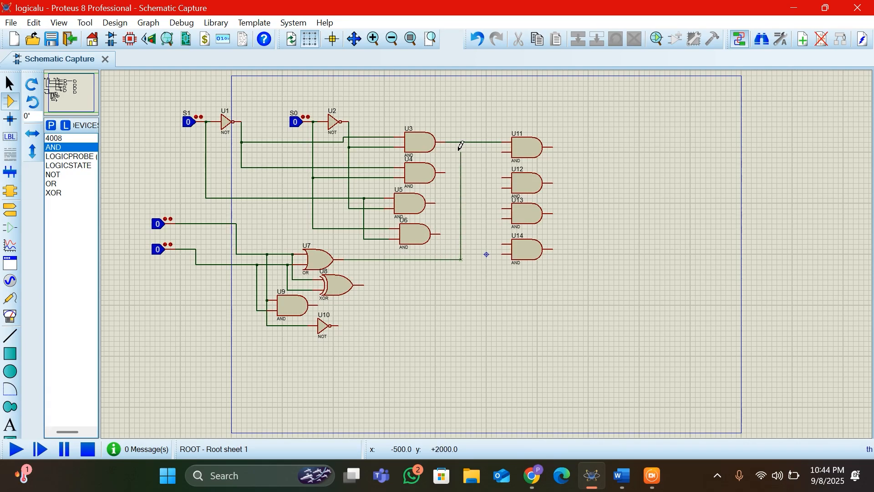
pyautogui.click(461, 152)
pyautogui.click(501, 151)
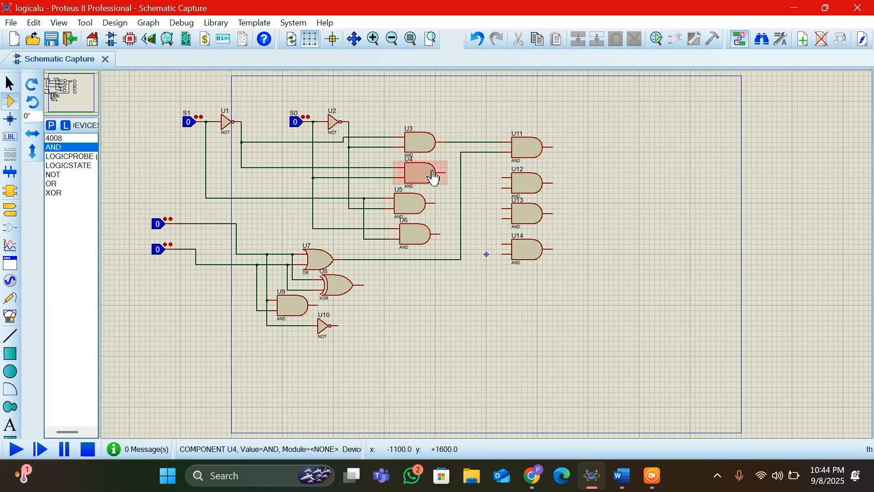
# Wire decoder gate U4's output and XOR gate U8's output to the two inputs of AND gate U12.
pyautogui.click(446, 172)
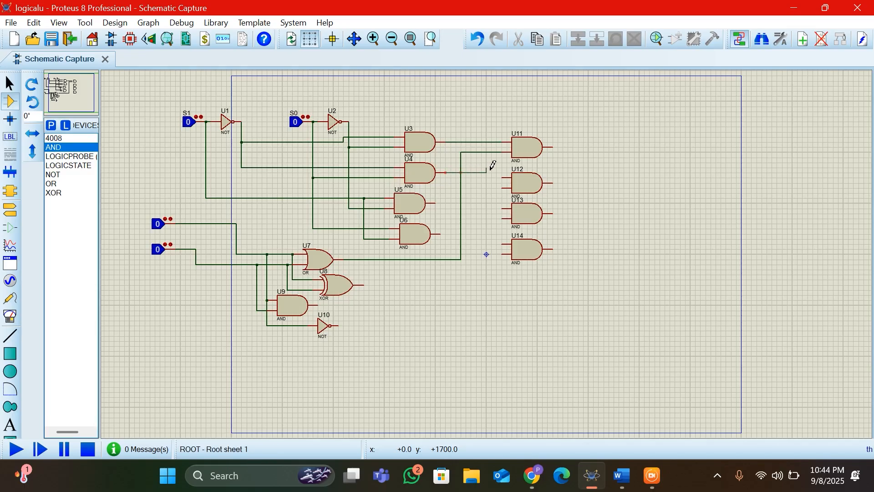
pyautogui.click(502, 176)
pyautogui.click(364, 285)
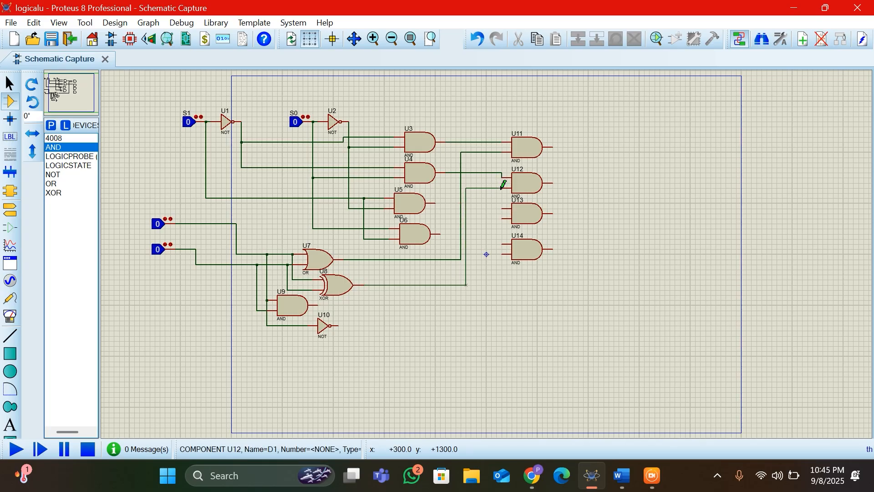
pyautogui.click(503, 188)
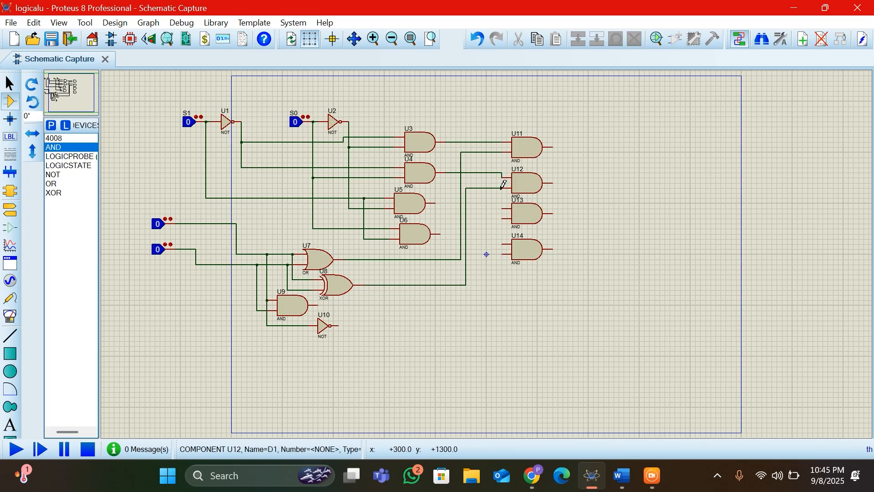
# Wire decoder gate U5's output and AND gate U9's output to the two inputs of AND gate U13.
pyautogui.click(435, 204)
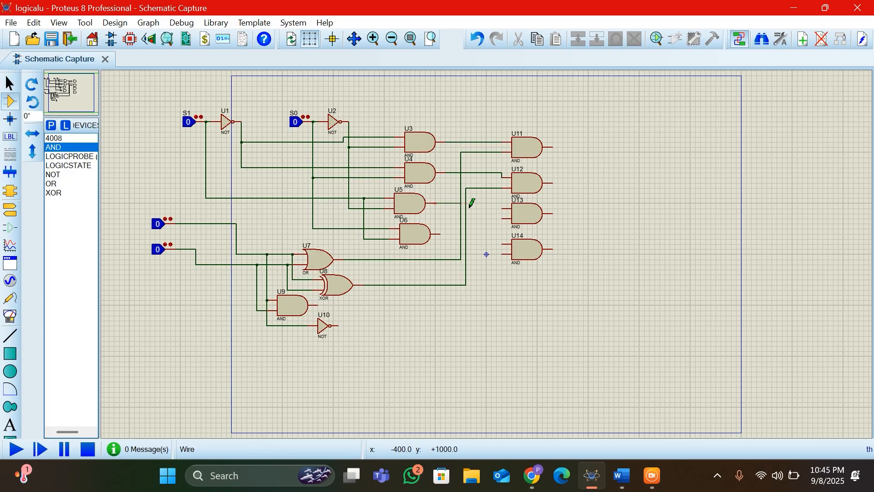
pyautogui.click(502, 209)
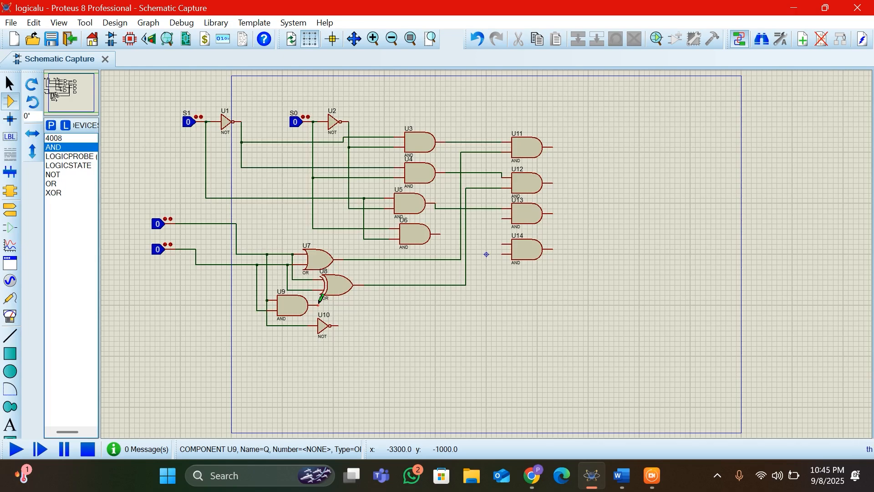
pyautogui.click(319, 303)
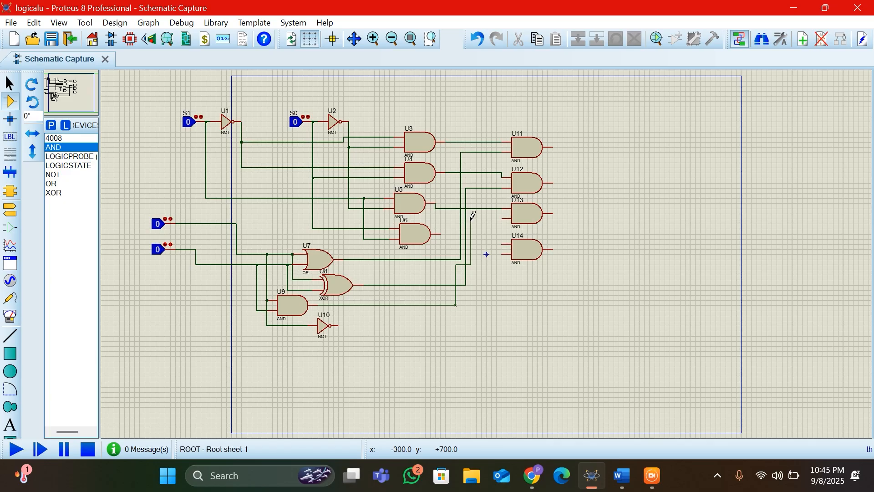
pyautogui.click(504, 218)
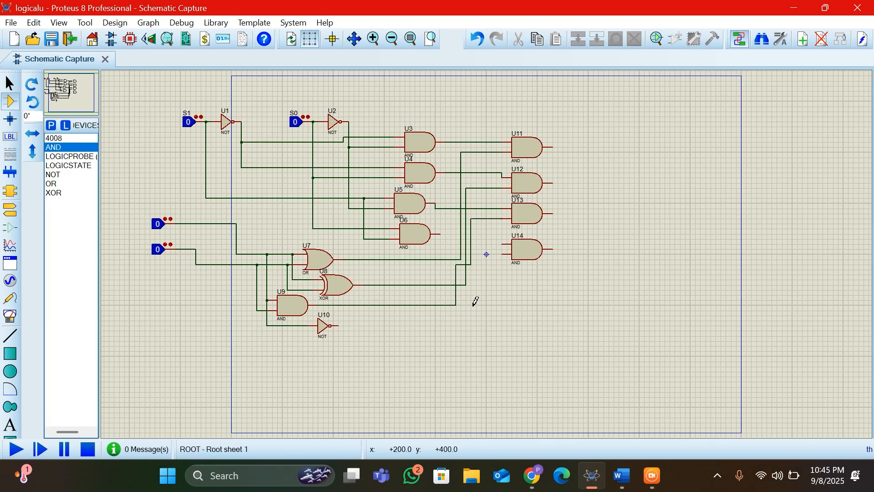
# Wire NOT gate U10's output to the lower input of AND gate U14 and decoder gate U6's output to its upper input.
pyautogui.click(339, 325)
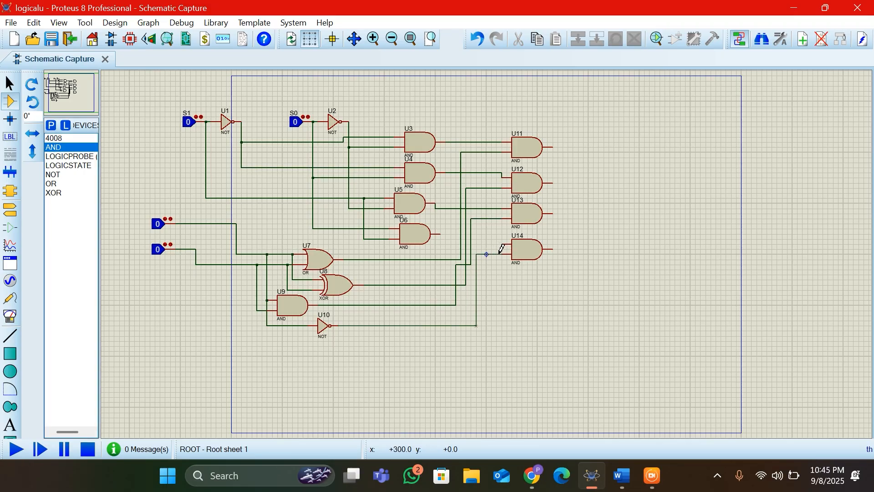
pyautogui.click(502, 254)
pyautogui.click(441, 233)
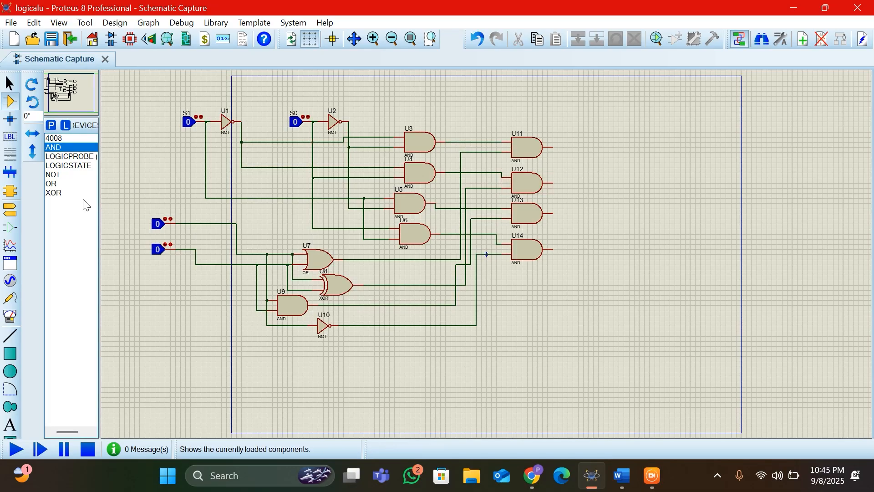
# Place two OR gates one above the other beyond AND gates U11 to U14, and a third OR gate further right between them.
pyautogui.click(71, 185)
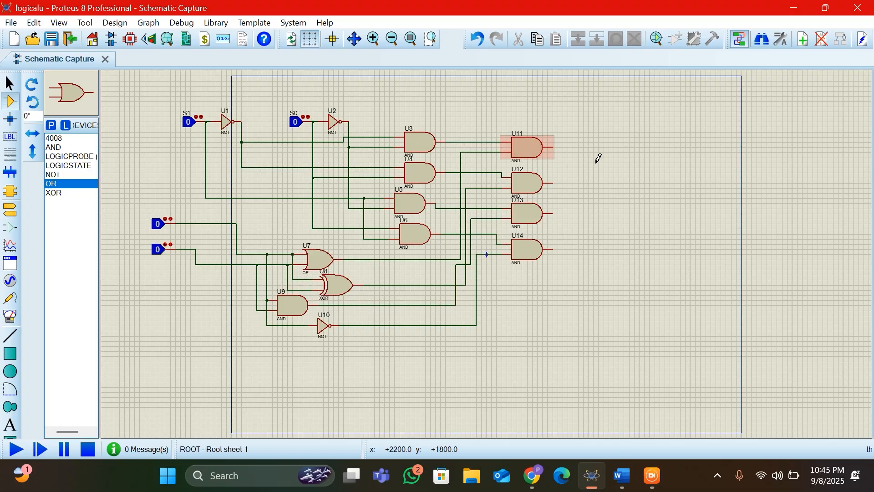
pyautogui.click(597, 162)
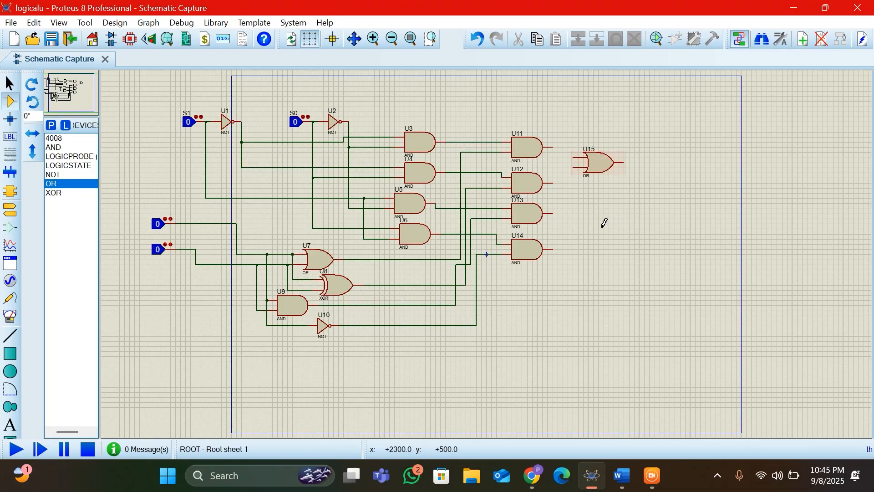
pyautogui.click(592, 228)
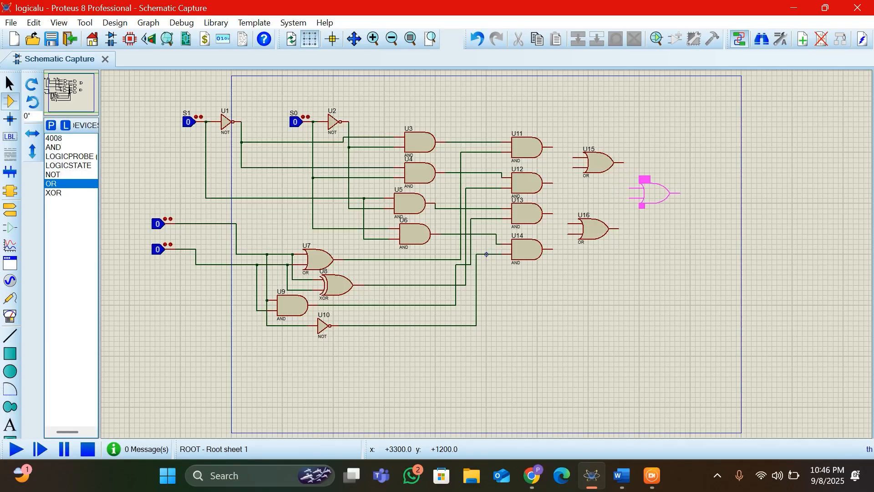
pyautogui.click(653, 193)
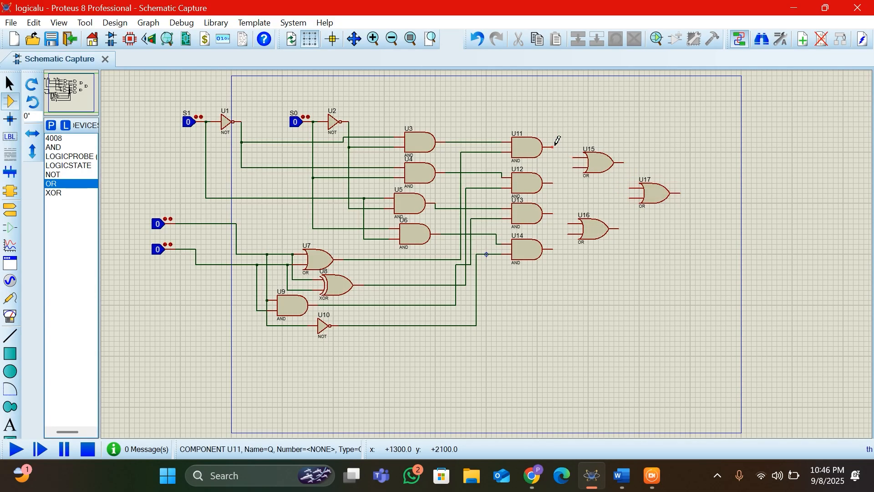
# Wire the outputs of U11 and U12 to OR gate U15's inputs, and those of U13 and U14 to OR gate U16's inputs.
pyautogui.click(552, 147)
pyautogui.click(573, 158)
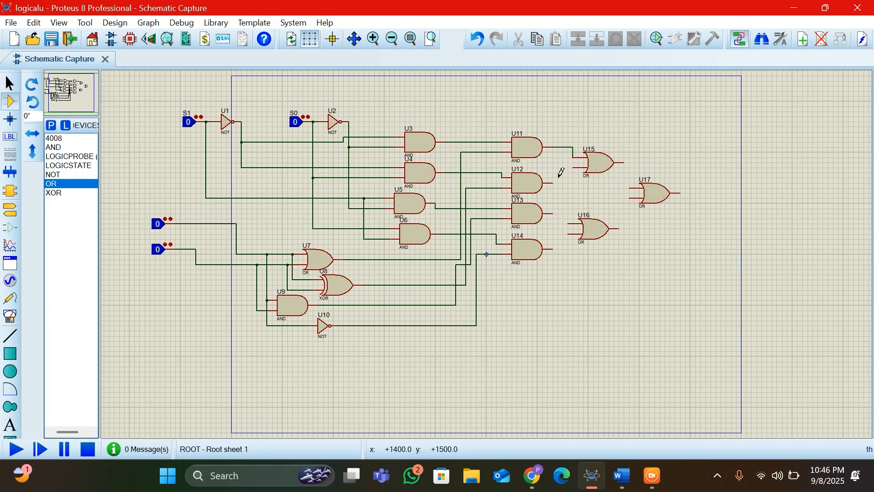
pyautogui.click(553, 183)
pyautogui.click(573, 168)
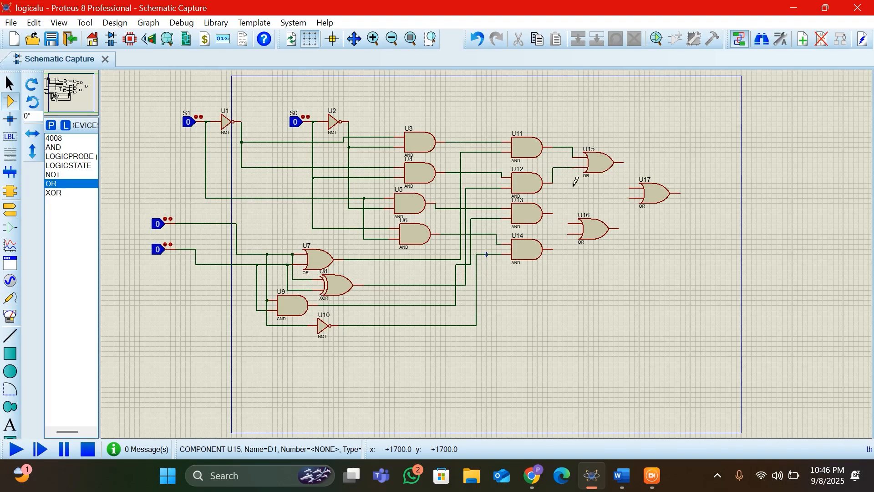
pyautogui.click(553, 213)
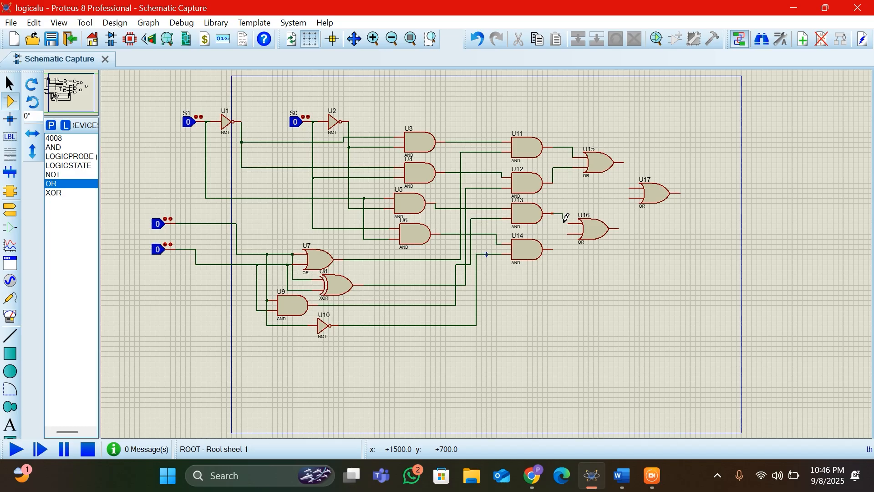
pyautogui.click(569, 222)
pyautogui.click(552, 249)
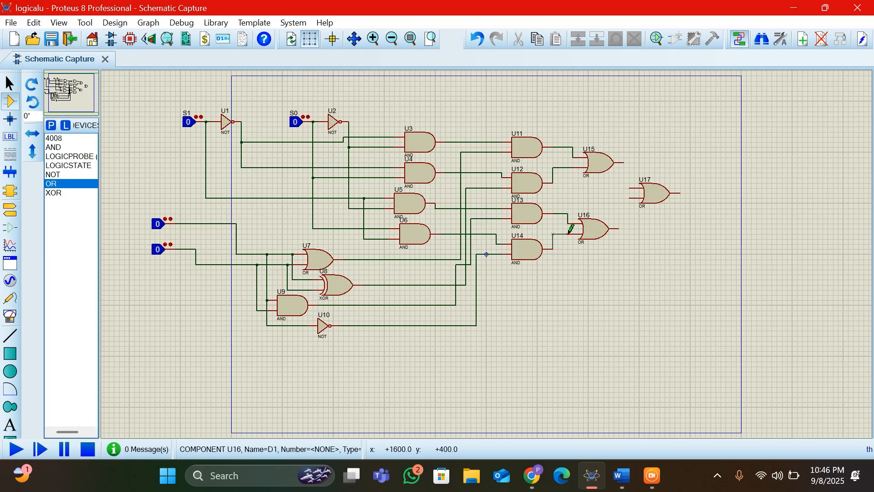
pyautogui.click(569, 234)
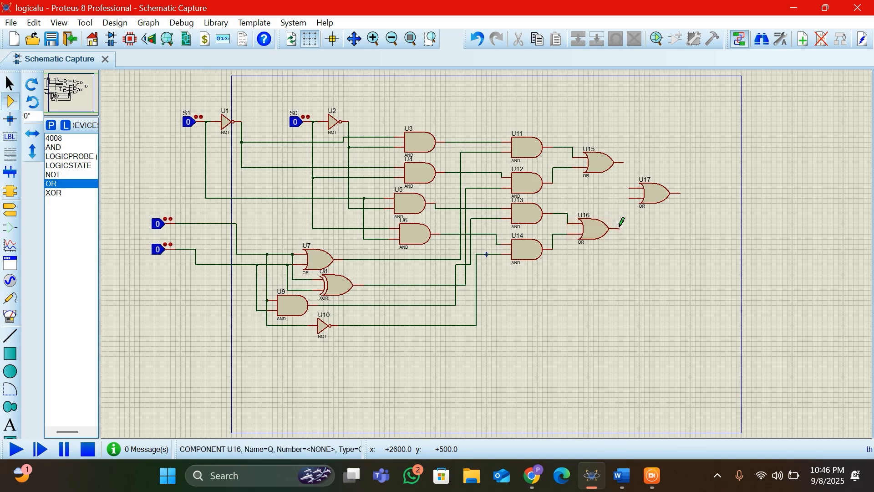
# Wire OR gate U16's output to the lower input of OR gate U17 and OR gate U15's output to its upper input.
pyautogui.click(619, 227)
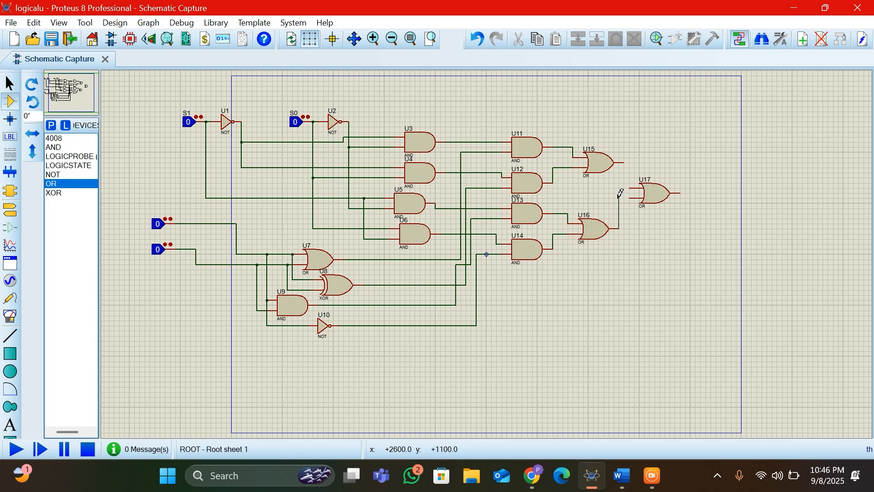
pyautogui.click(630, 199)
pyautogui.click(626, 167)
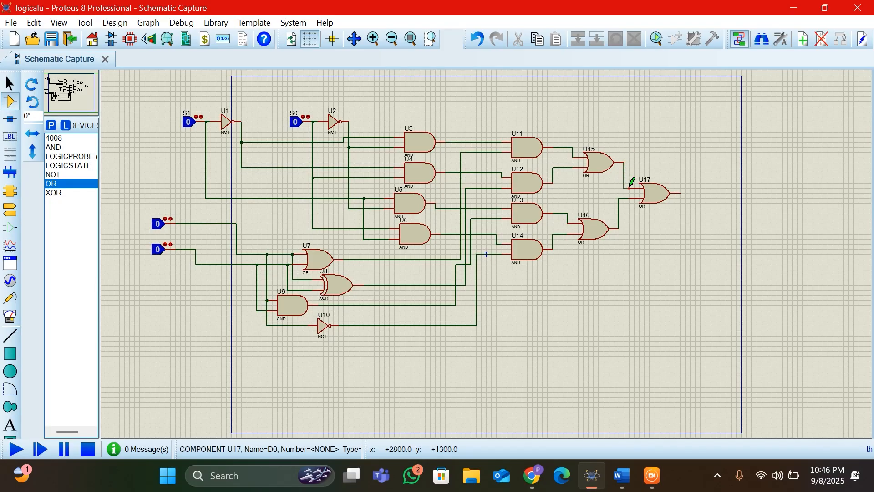
pyautogui.click(631, 184)
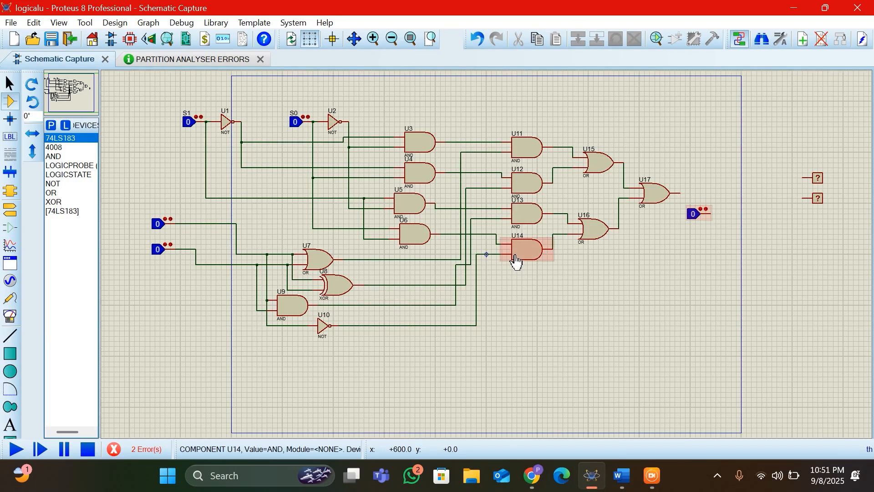
# Place an XOR gate to the right of OR gate U17 and wire U17's output and the nearby logic state to its inputs.
pyautogui.click(61, 201)
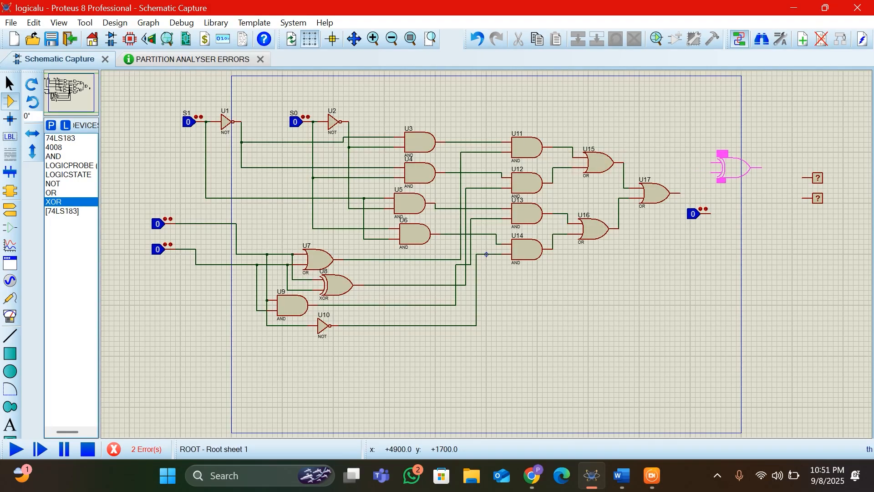
pyautogui.click(738, 175)
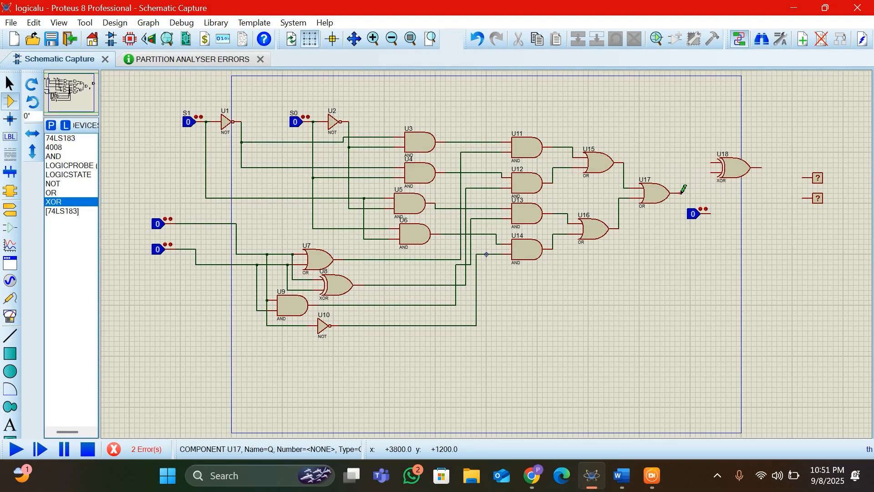
pyautogui.click(682, 192)
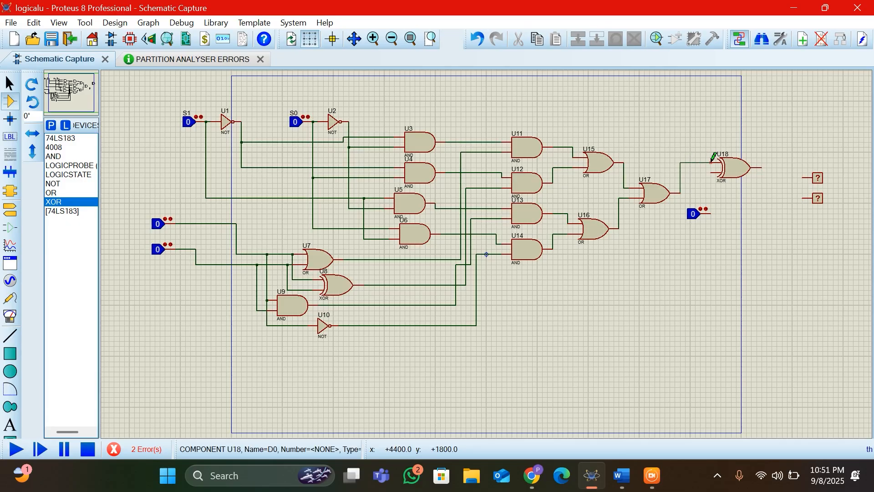
pyautogui.click(712, 162)
pyautogui.click(710, 213)
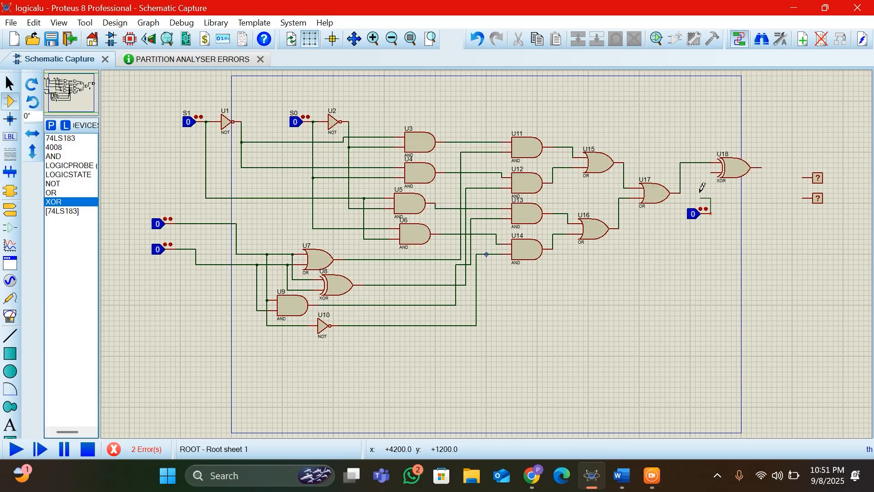
pyautogui.click(712, 172)
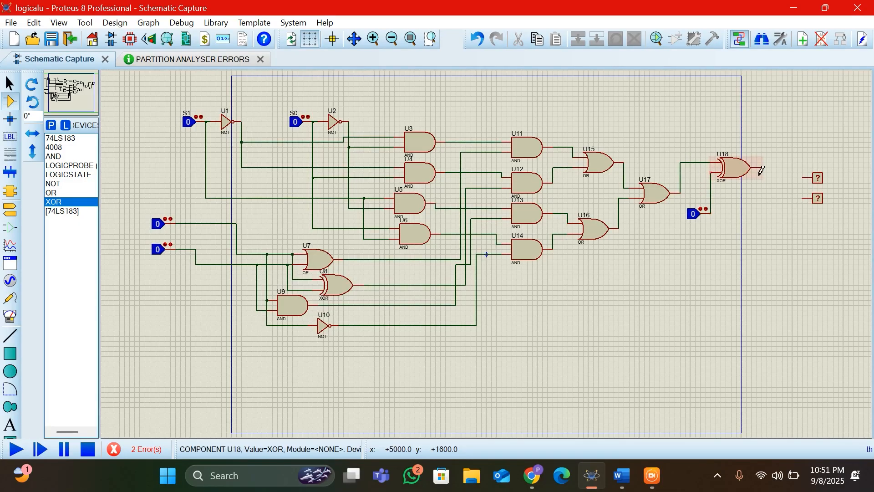
# Wire XOR gate U18's output to the upper logic probe and set the probe's part reference to F.
pyautogui.click(762, 167)
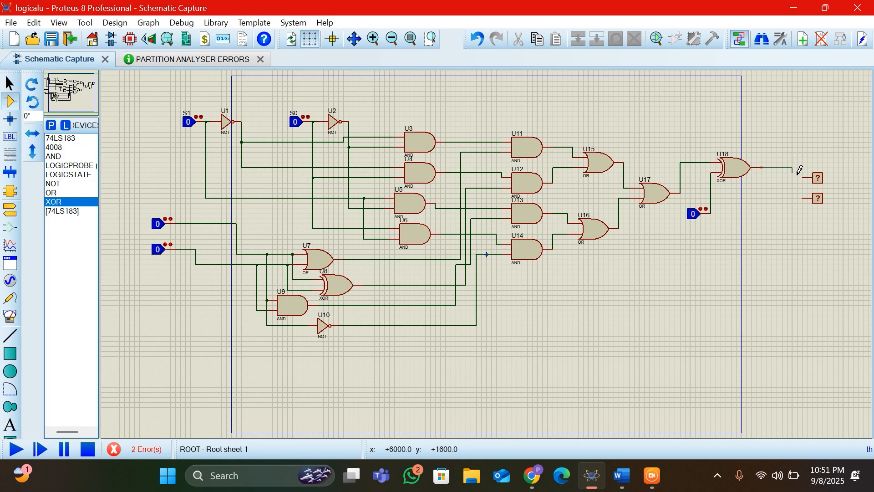
pyautogui.click(804, 173)
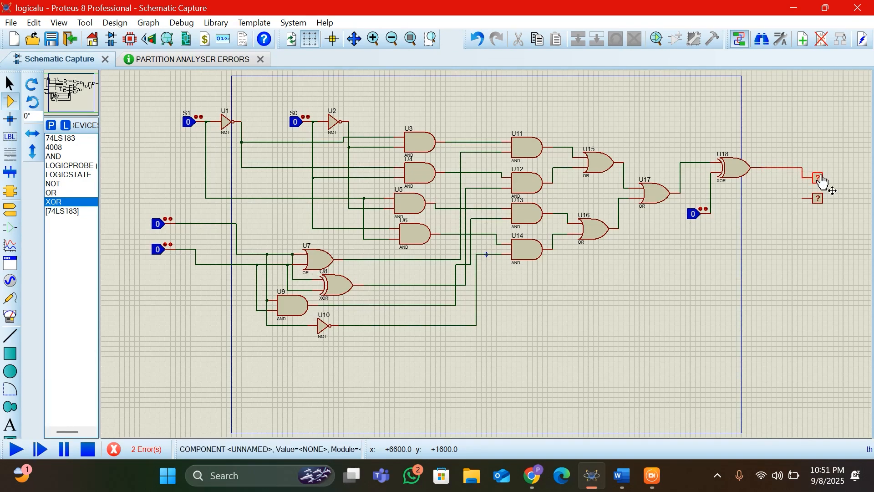
pyautogui.rightClick(818, 177)
pyautogui.click(722, 120)
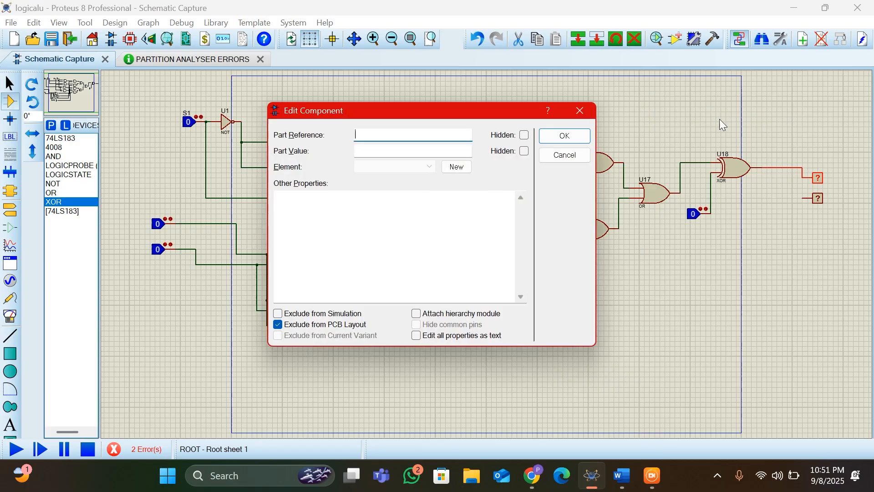
pyautogui.write('F')
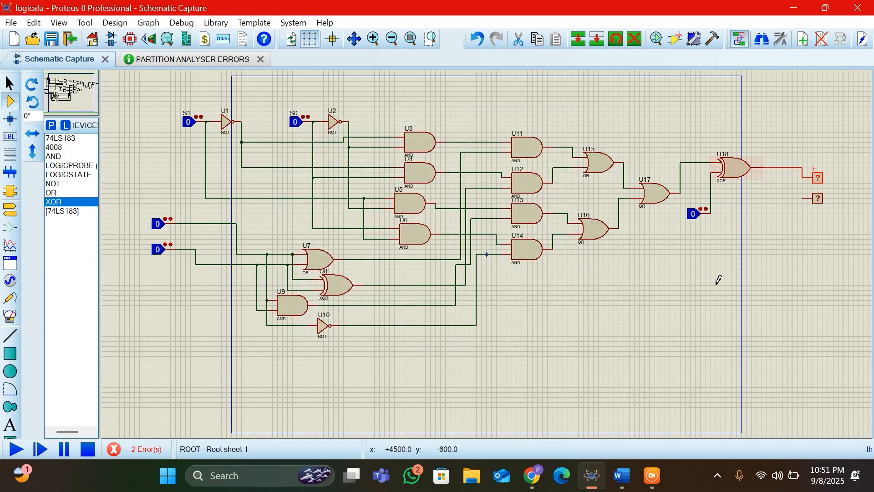
pyautogui.click(716, 285)
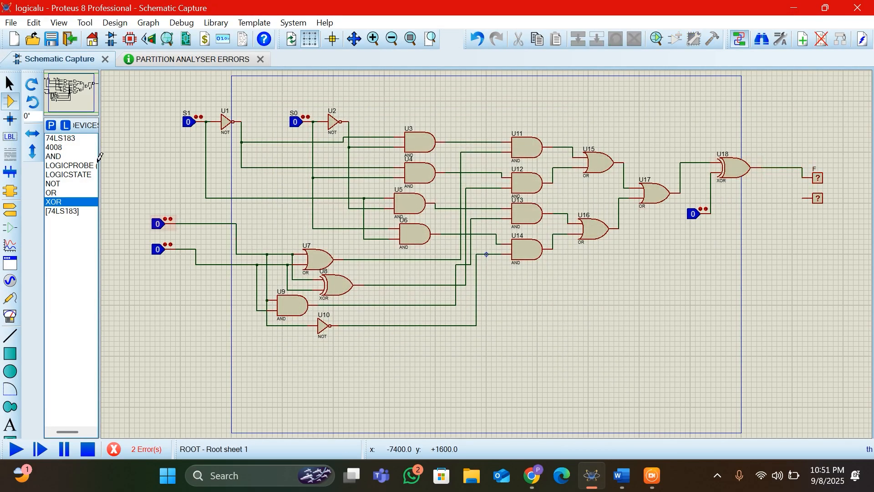
# Place an AND gate below XOR gate U18 and wire U17's output and the nearby logic state to its inputs.
pyautogui.click(66, 158)
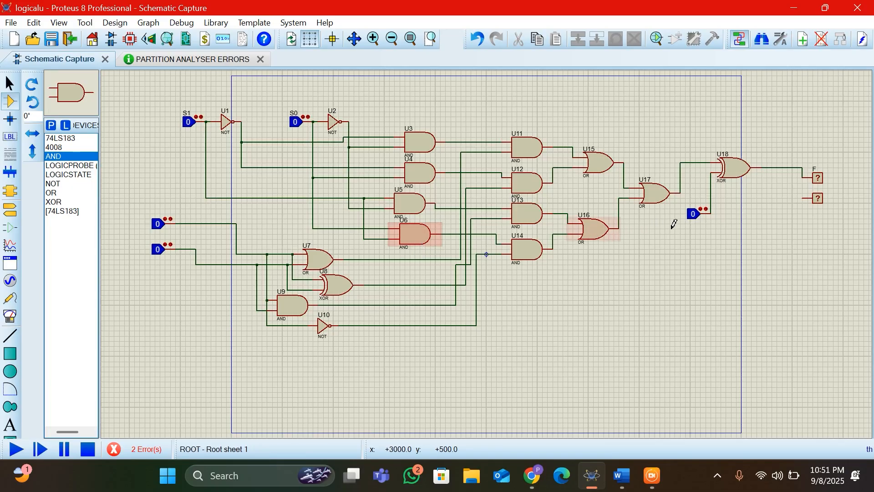
pyautogui.click(750, 210)
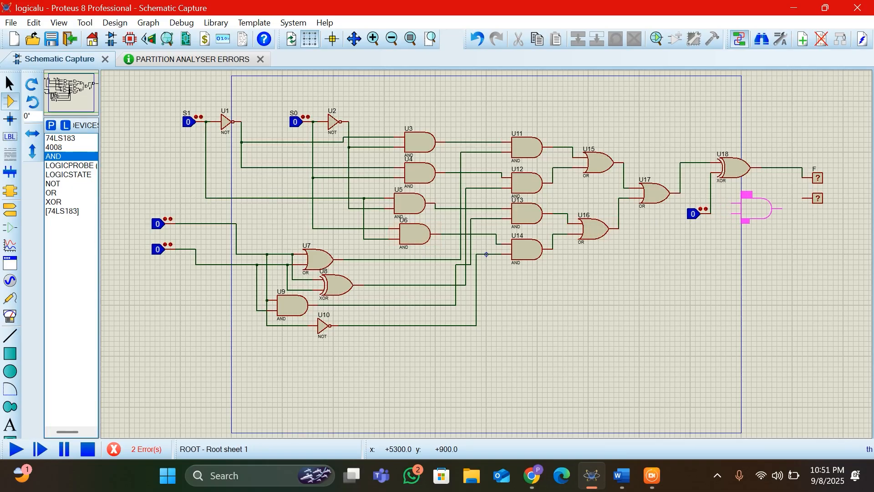
pyautogui.click(751, 212)
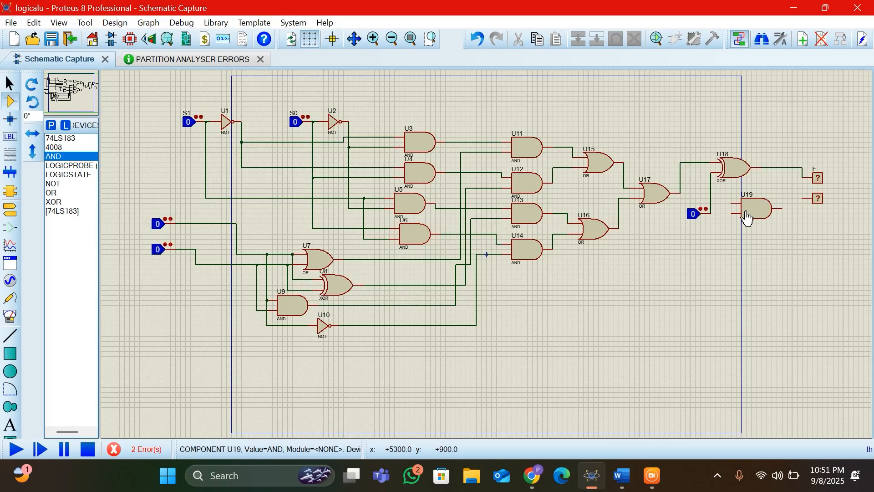
pyautogui.click(681, 182)
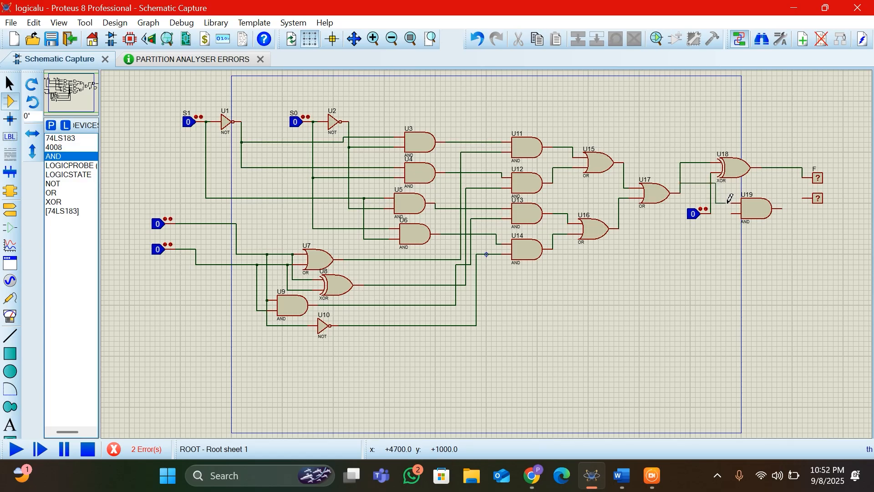
pyautogui.click(732, 204)
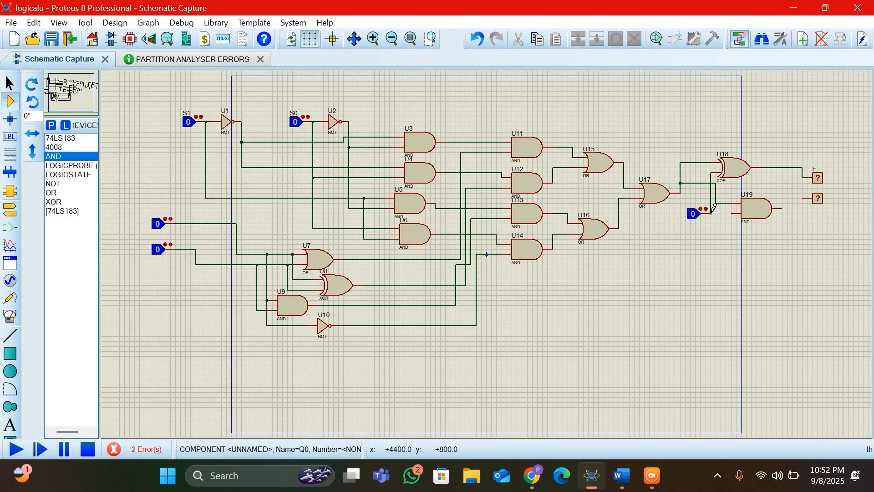
pyautogui.click(712, 211)
pyautogui.click(732, 209)
# Wire AND gate U19's output to the lower logic probe and set the probe's part reference to COUT.
pyautogui.click(802, 198)
pyautogui.rightClick(820, 206)
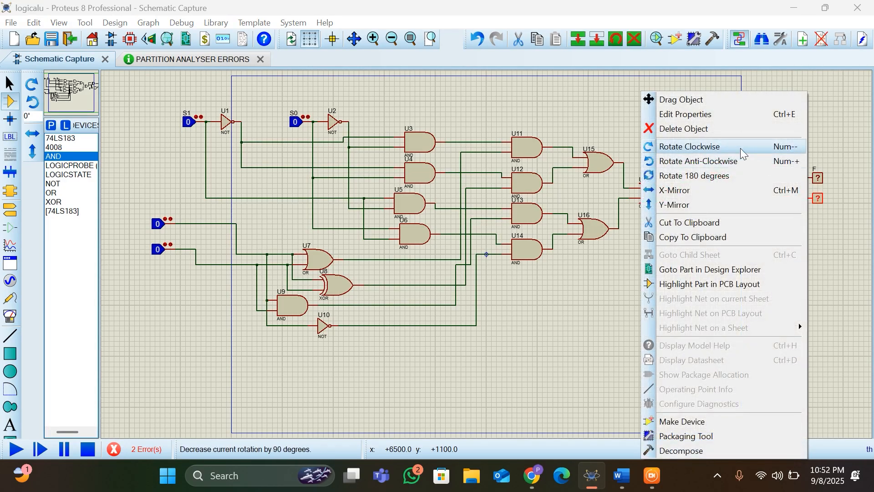
pyautogui.click(708, 113)
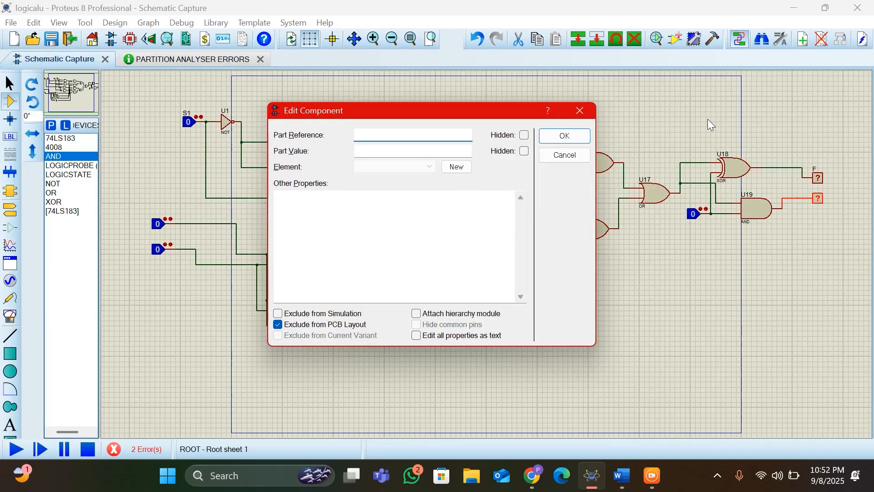
pyautogui.write('COUT')
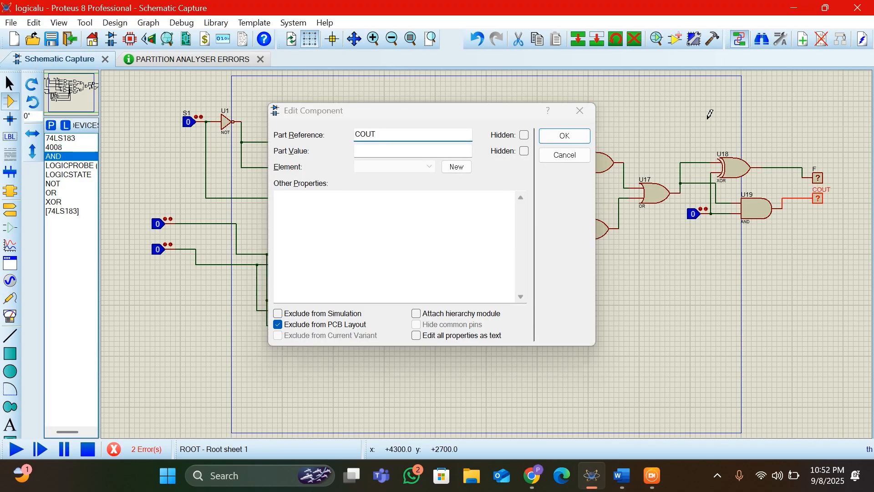
pyautogui.press('Return')
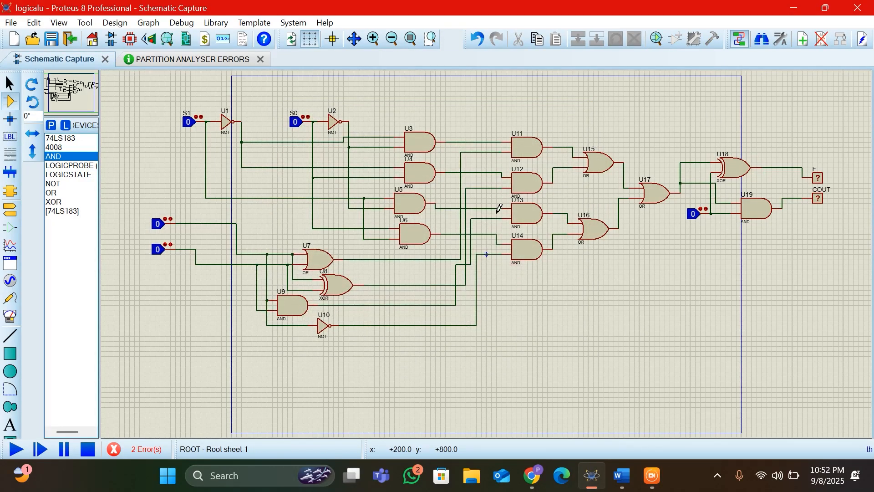
# Run the simulation and test the OR function by toggling the two data inputs with S1 and S0 at 0.
pyautogui.click(15, 450)
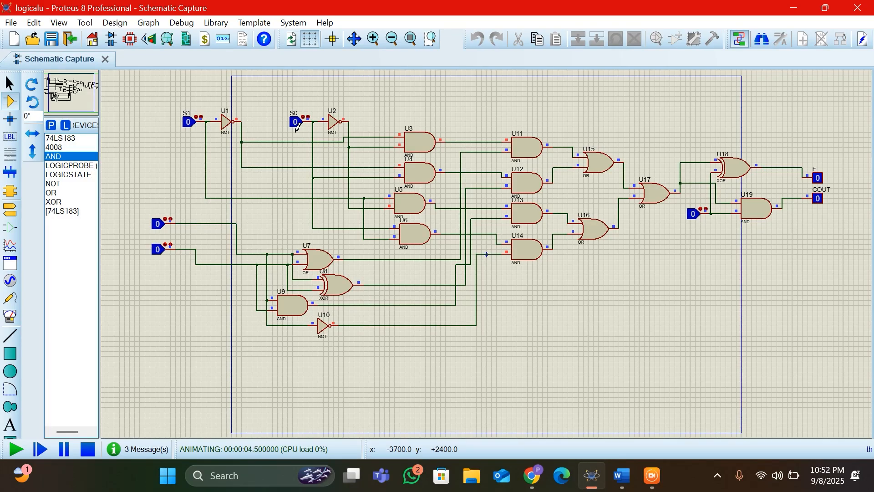
pyautogui.rightClick(164, 218)
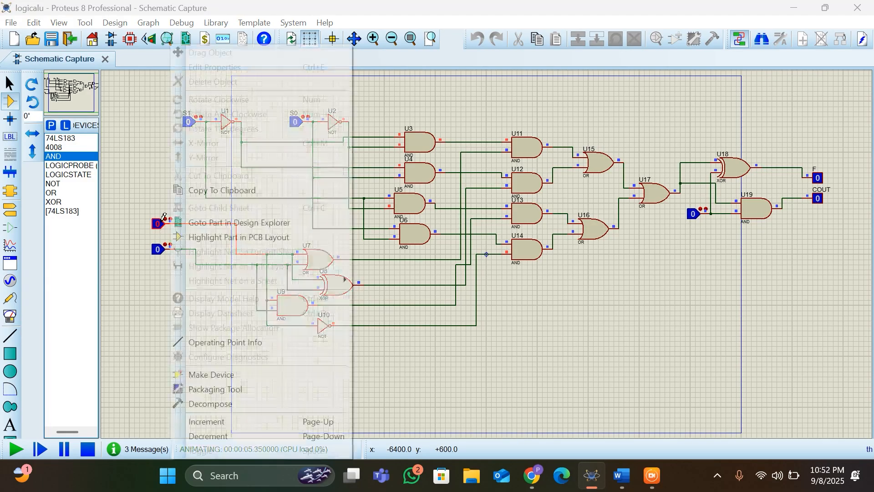
pyautogui.click(159, 266)
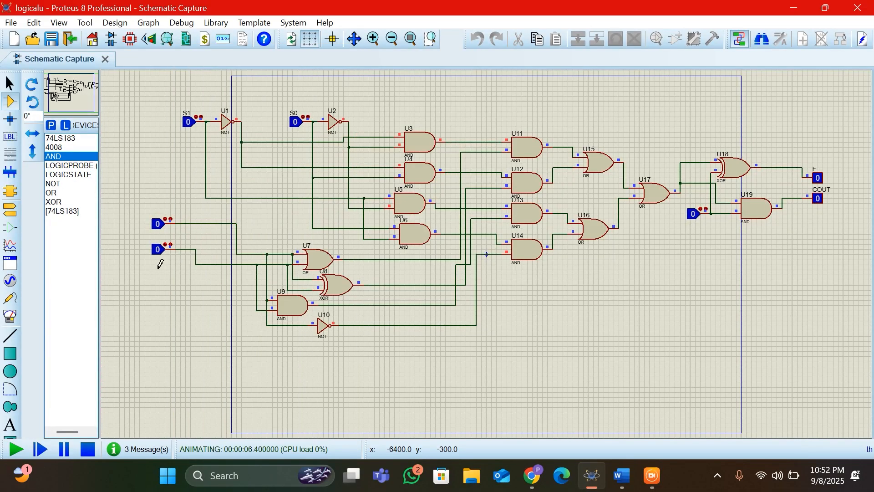
pyautogui.click(161, 227)
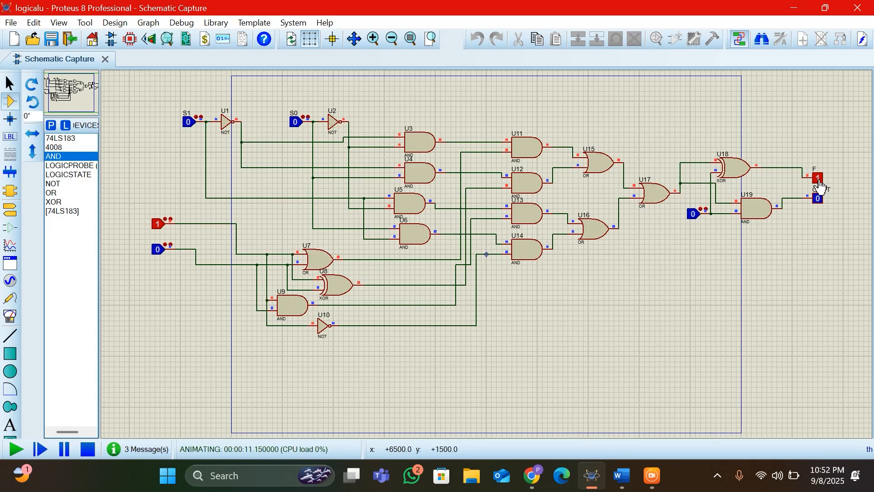
pyautogui.click(158, 254)
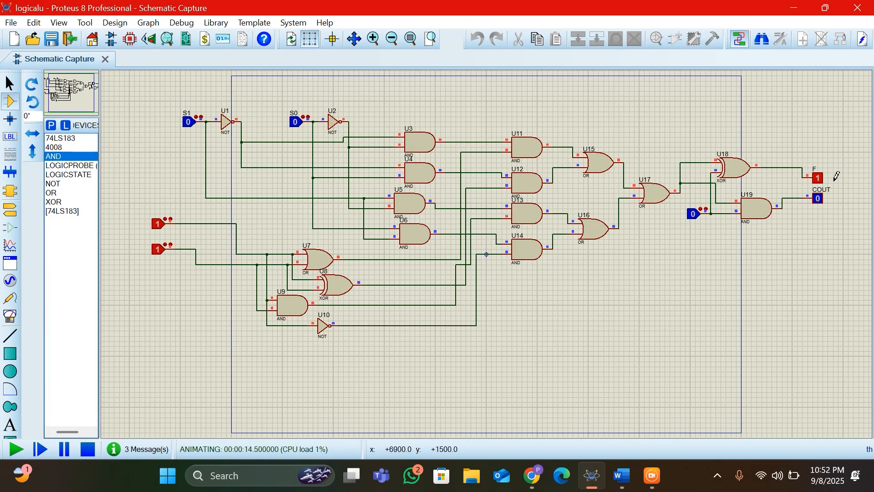
pyautogui.click(158, 227)
pyautogui.click(159, 250)
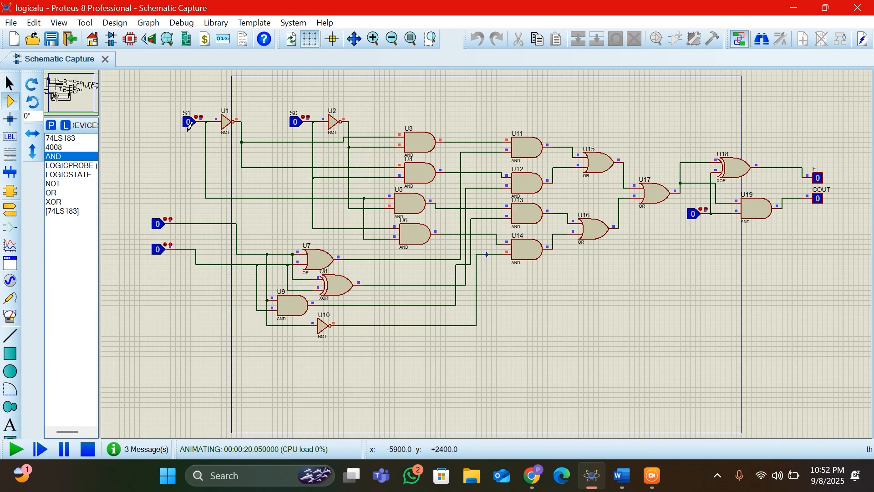
# Set S0 to 1, consulting the function table in Word, and test the XOR function by toggling the two data inputs in Proteus.
pyautogui.click(296, 123)
pyautogui.click(621, 476)
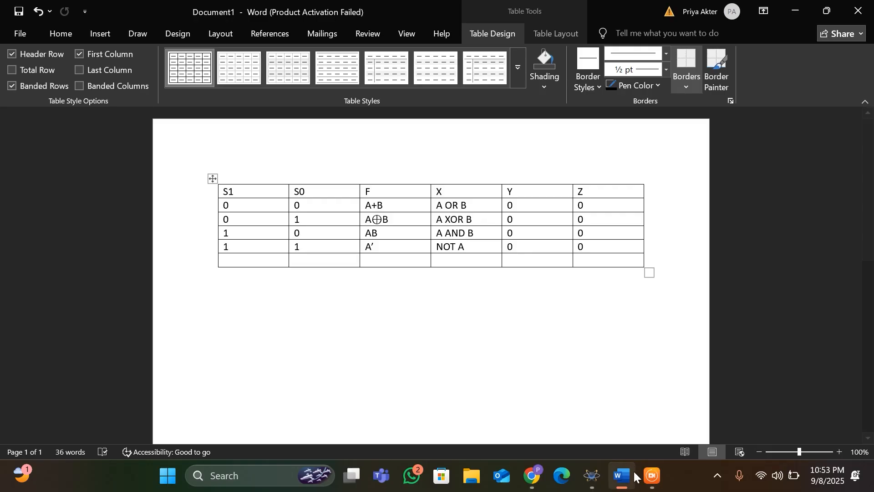
pyautogui.click(593, 476)
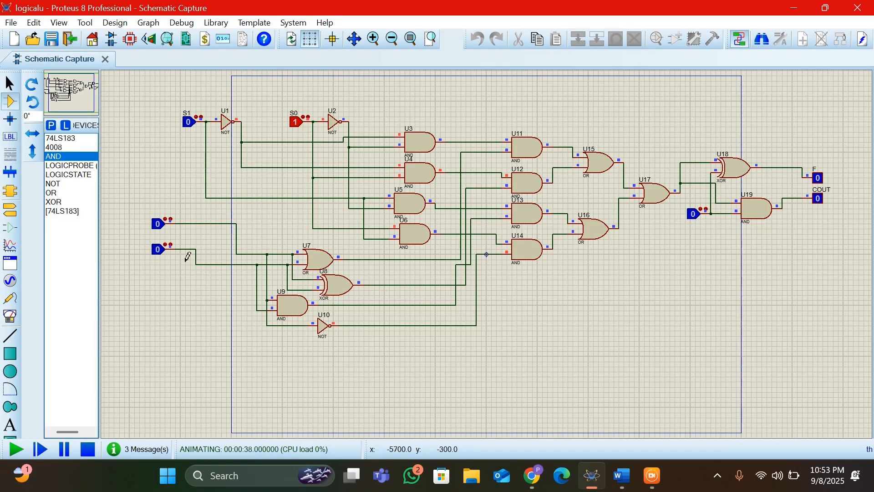
pyautogui.click(158, 230)
pyautogui.click(157, 250)
pyautogui.click(158, 229)
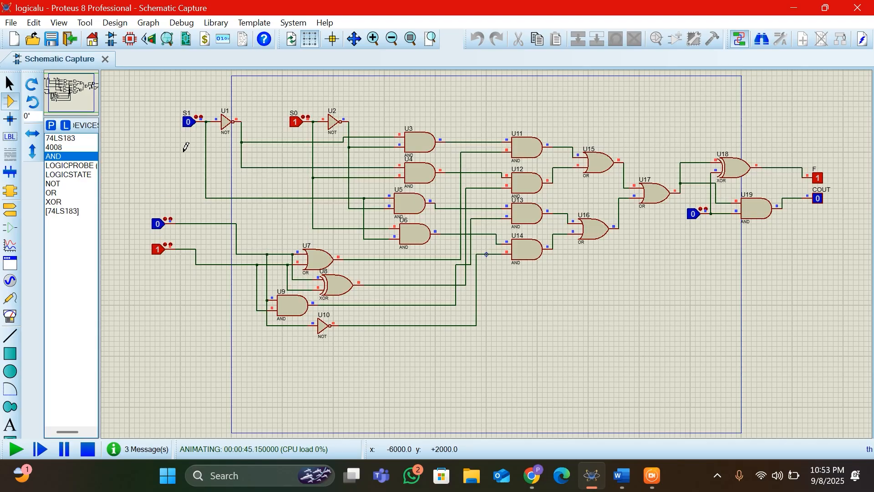
# Set S1 to 1 and S0 to 0 and test the AND function by toggling the two data inputs.
pyautogui.click(188, 123)
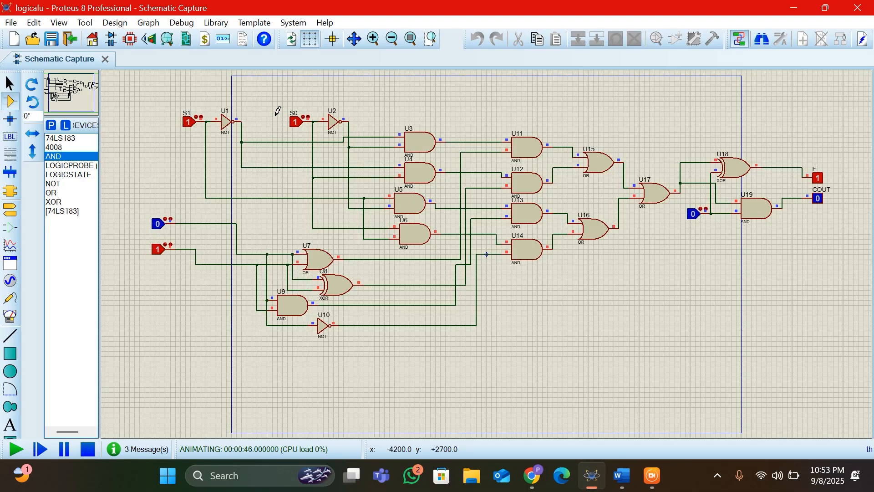
pyautogui.click(299, 127)
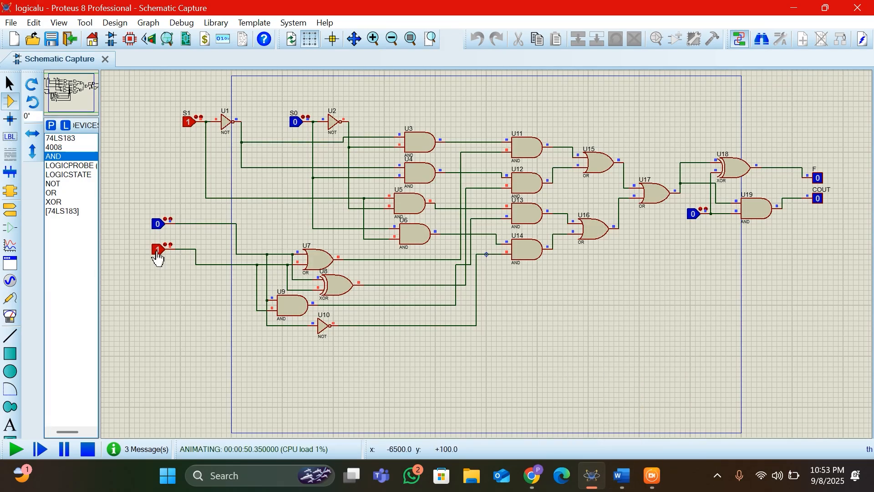
pyautogui.click(158, 223)
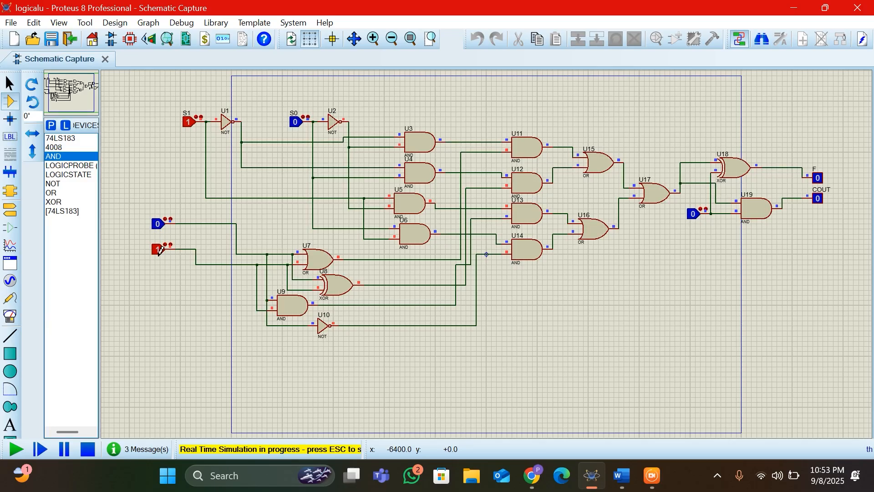
pyautogui.click(158, 249)
# Set S0 to 1 alongside S1 and test the NOT function by toggling the two data inputs.
pyautogui.click(296, 122)
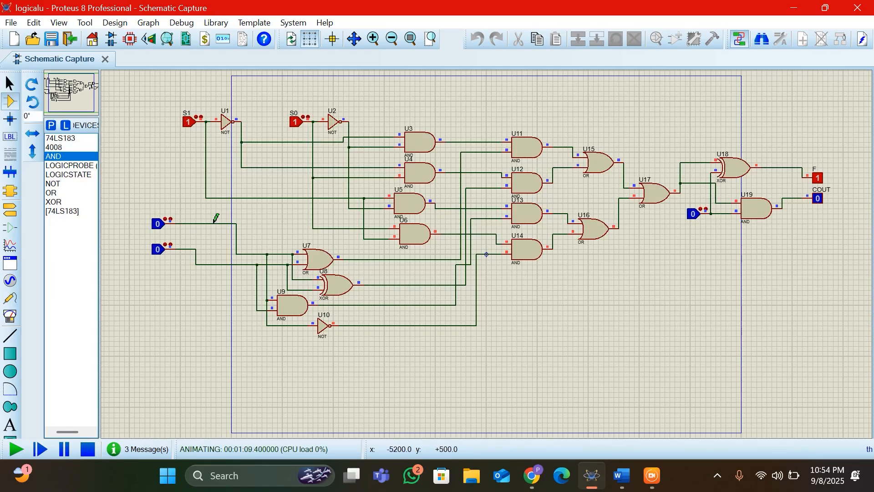
pyautogui.click(158, 224)
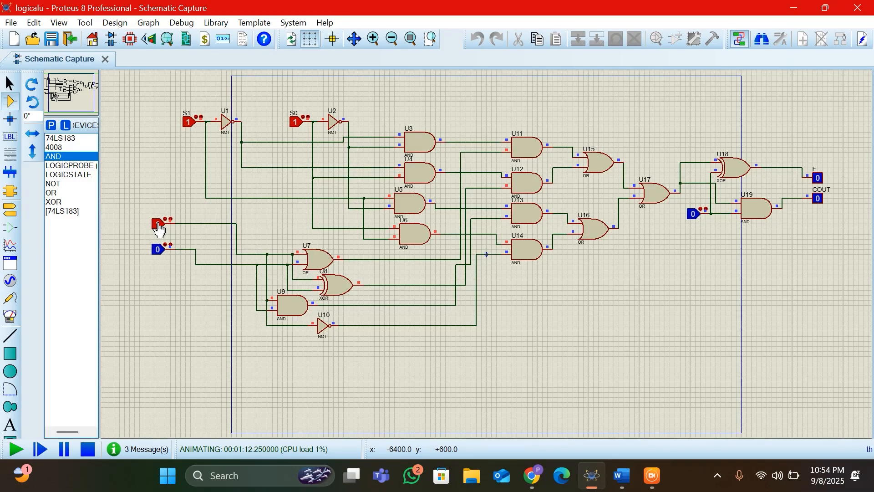
pyautogui.click(158, 250)
pyautogui.click(157, 250)
pyautogui.click(158, 250)
pyautogui.click(157, 250)
pyautogui.click(157, 250)
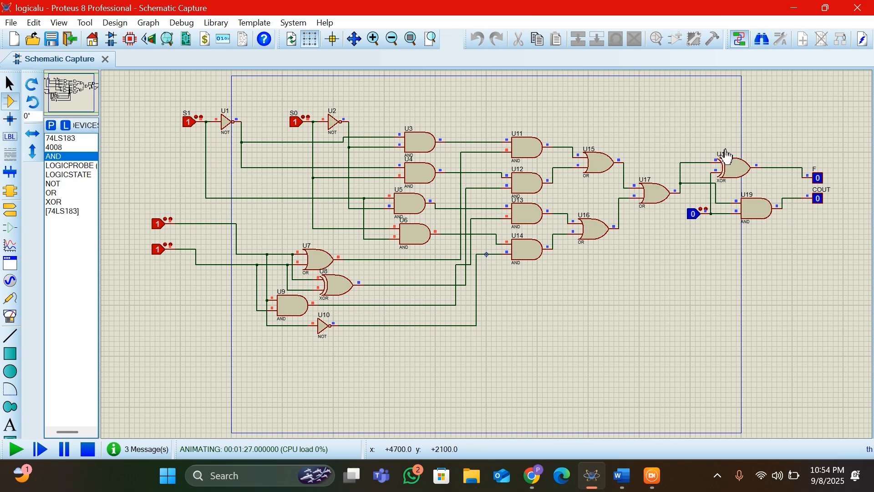
# Stop the simulation and delete gates U18 and U19, their logic state input, and the F and COUT probes.
pyautogui.click(86, 454)
pyautogui.rightClick(732, 167)
pyautogui.rightClick(732, 166)
pyautogui.rightClick(751, 204)
pyautogui.rightClick(751, 204)
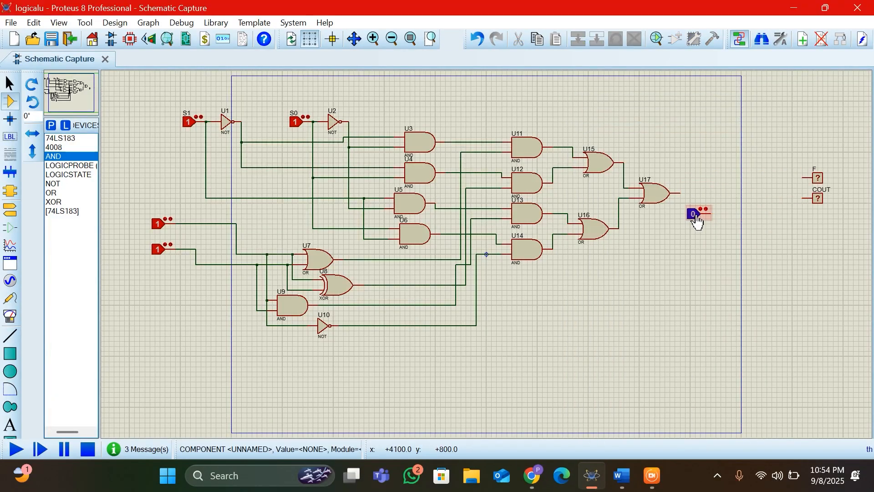
pyautogui.rightClick(695, 216)
pyautogui.rightClick(695, 216)
pyautogui.rightClick(821, 196)
pyautogui.rightClick(821, 196)
pyautogui.rightClick(818, 178)
pyautogui.rightClick(818, 178)
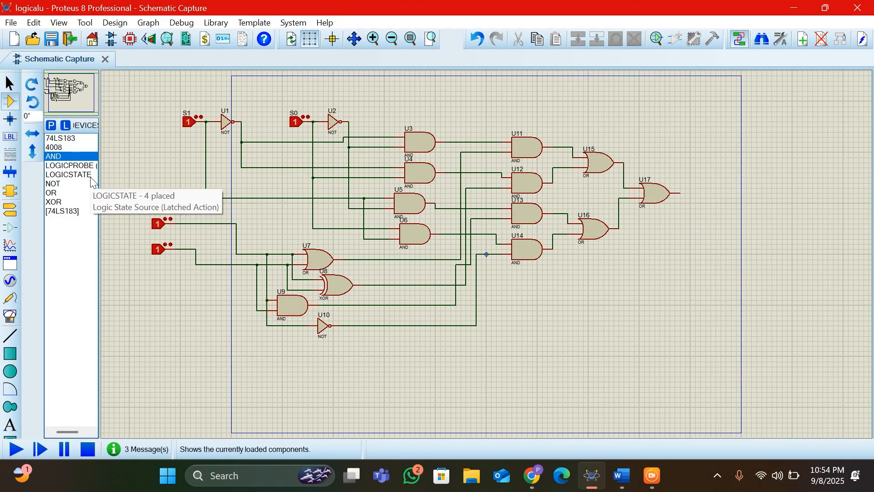
# Copy the block of gates U7 to U10 and place three copies stacked vertically below the original.
pyautogui.moveTo(210, 214); pyautogui.dragTo(360, 361)
pyautogui.click(257, 231)
pyautogui.moveTo(262, 245); pyautogui.dragTo(368, 346)
pyautogui.rightClick(302, 284)
pyautogui.click(339, 40)
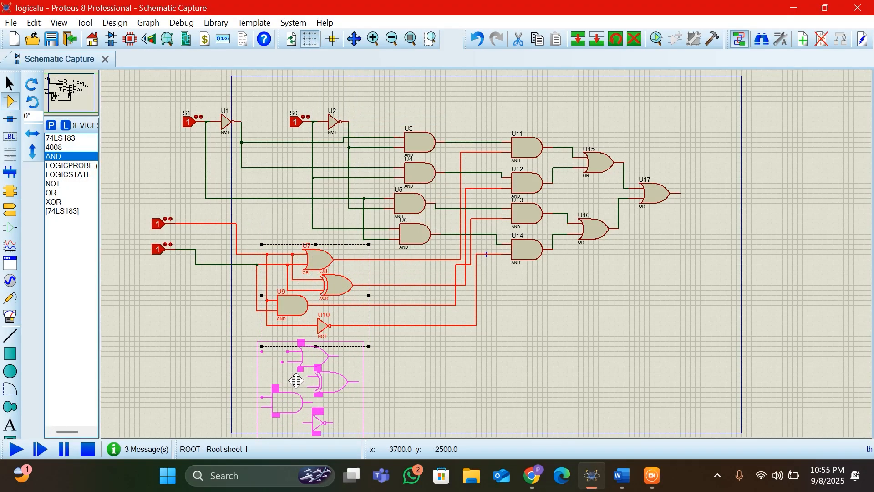
pyautogui.click(295, 380)
pyautogui.scroll(-5, 295, 380)
pyautogui.scroll(5, 460, 271)
pyautogui.click(495, 337)
pyautogui.click(495, 420)
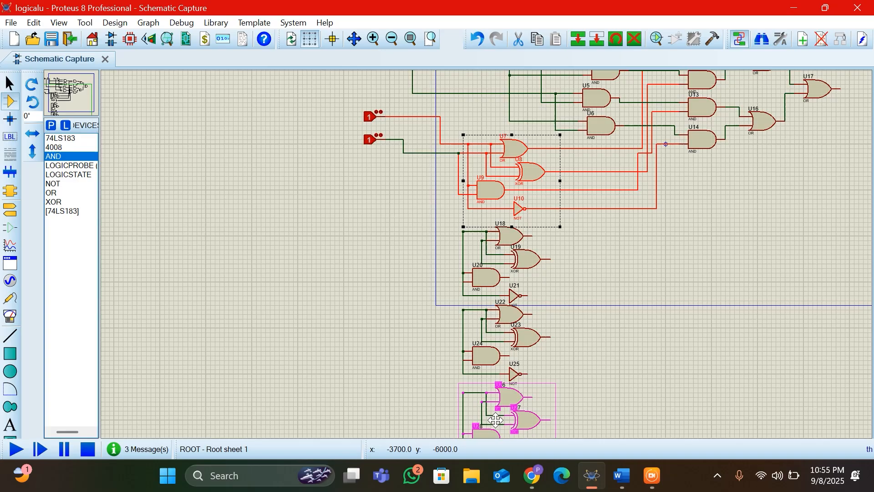
pyautogui.rightClick(495, 419)
# Place six logic states beside the copied gate blocks, two for each block, aligned below the existing data inputs.
pyautogui.click(68, 174)
pyautogui.click(369, 232)
pyautogui.click(370, 232)
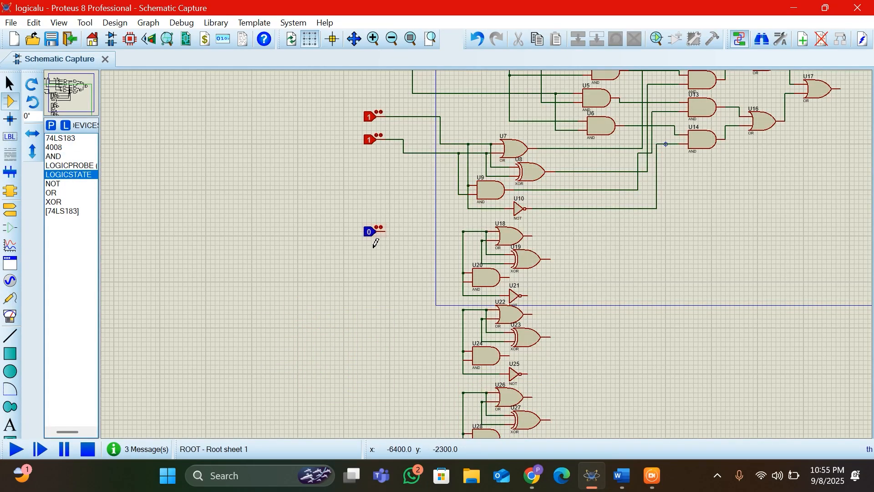
pyautogui.click(370, 249)
pyautogui.click(370, 314)
pyautogui.click(369, 332)
pyautogui.click(369, 397)
pyautogui.click(369, 415)
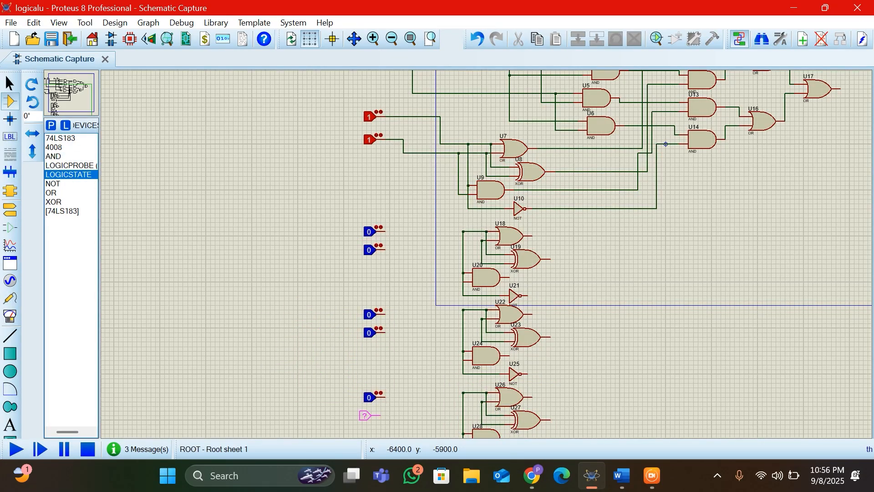
pyautogui.click(368, 415)
# Wire the first copied block's upper logic state to its upper input line and the lower one to U18's lower input line and AND gate U20.
pyautogui.click(384, 231)
pyautogui.click(463, 231)
pyautogui.click(384, 249)
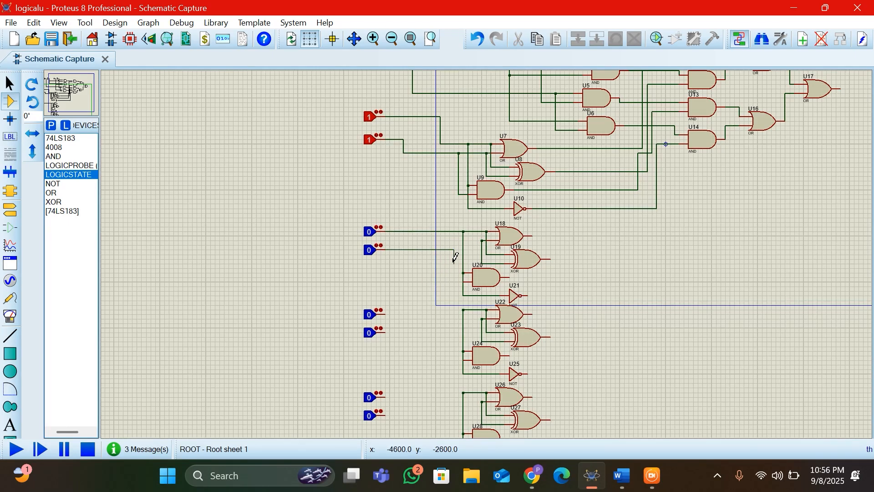
pyautogui.click(482, 245)
pyautogui.click(458, 250)
pyautogui.click(463, 281)
# Wire the second copied block's two logic states to the input lines of OR gate U22 and AND gate U24.
pyautogui.click(385, 314)
pyautogui.click(463, 311)
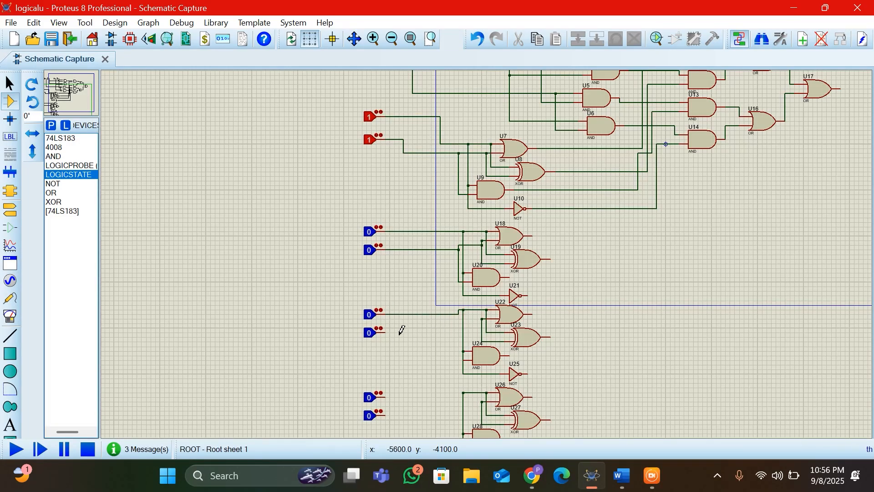
pyautogui.click(385, 332)
pyautogui.click(463, 359)
# Wire the third copied block's two logic states to the input lines of OR gate U26 and AND gate U28.
pyautogui.click(385, 397)
pyautogui.click(463, 393)
pyautogui.click(385, 415)
pyautogui.click(444, 415)
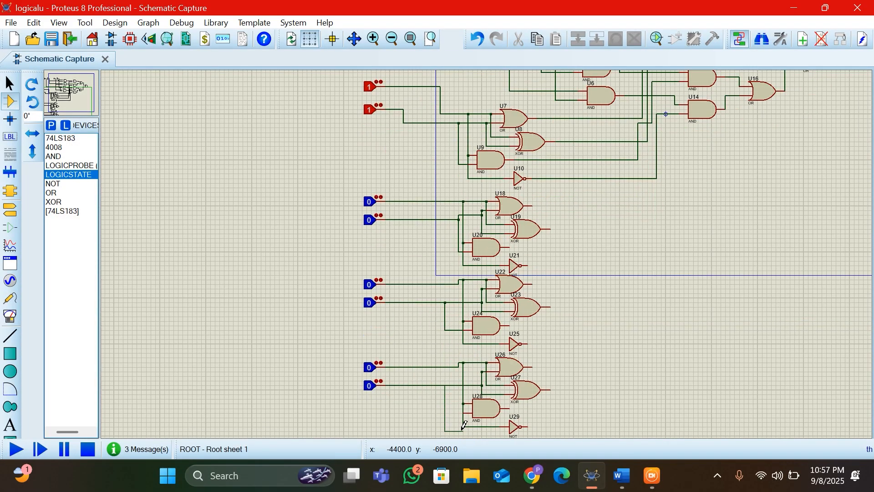
pyautogui.click(463, 413)
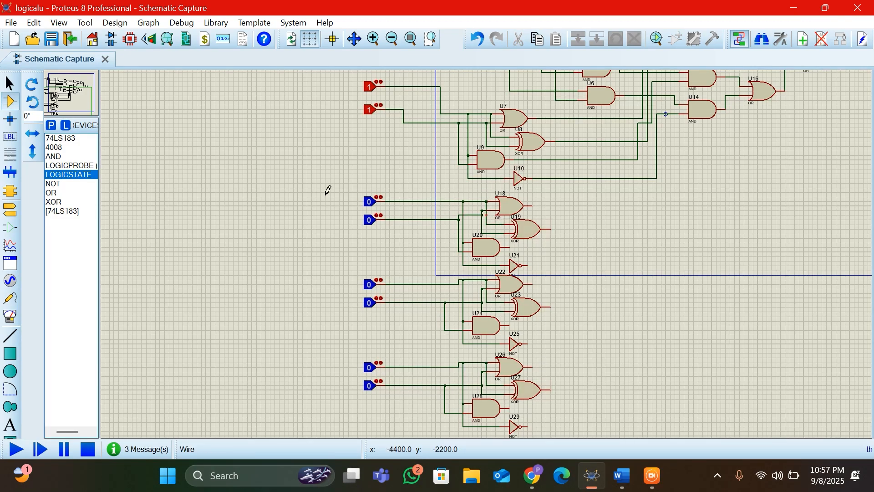
pyautogui.click(54, 108)
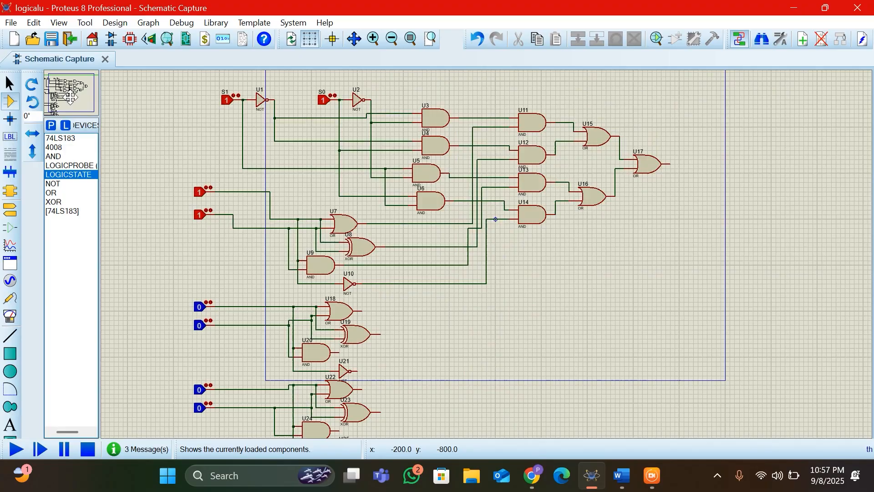
# Block-copy the output selector gates U11 to U17 three times, stacking the copies below the original.
pyautogui.moveTo(496, 220); pyautogui.dragTo(473, 204)
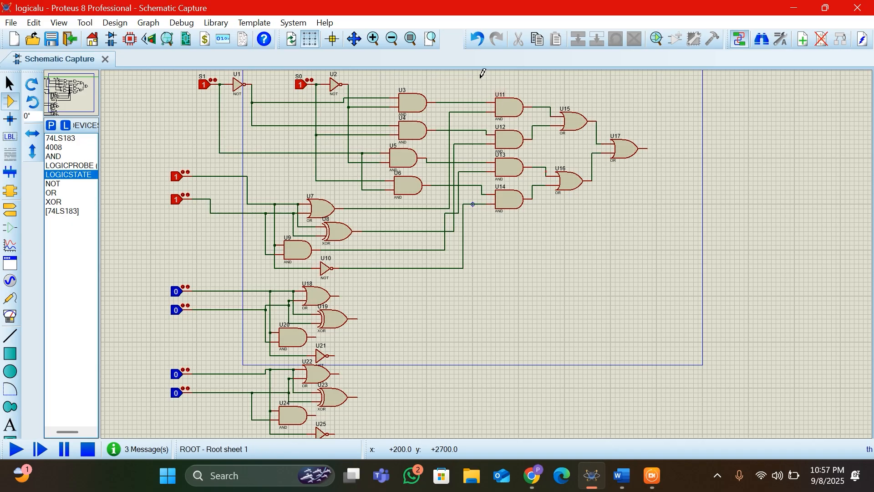
pyautogui.moveTo(477, 79); pyautogui.dragTo(670, 232)
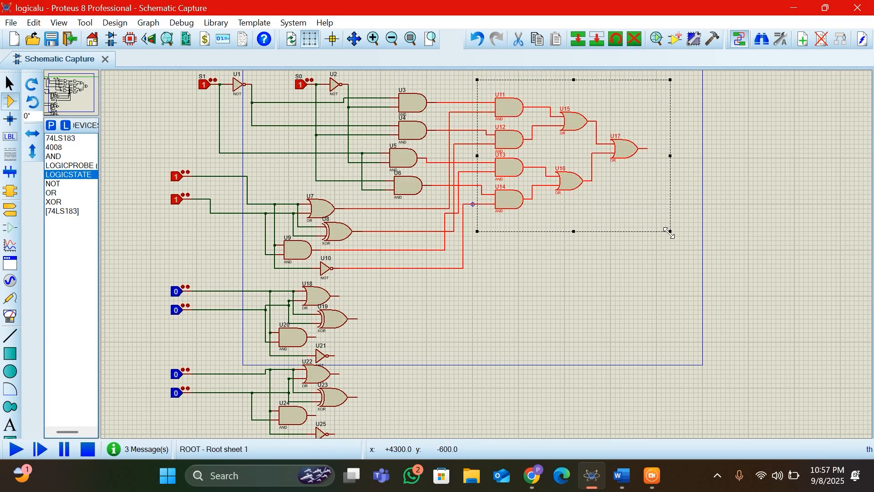
pyautogui.rightClick(572, 166)
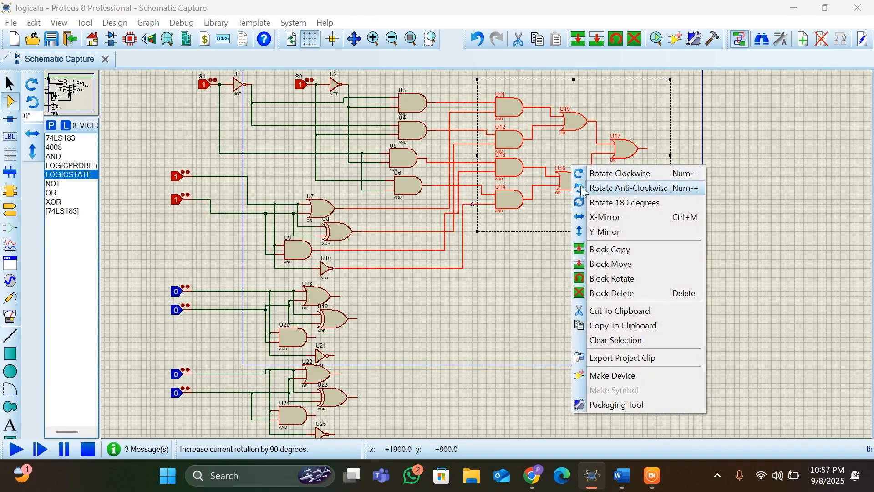
pyautogui.click(600, 251)
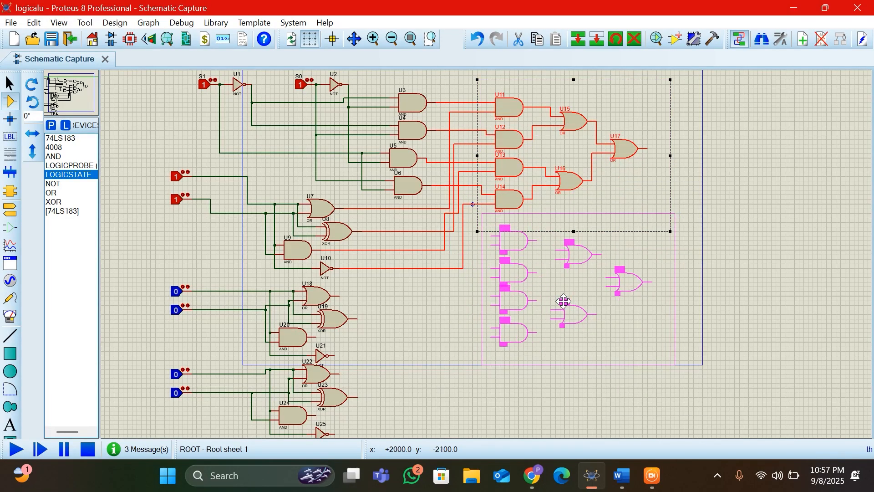
pyautogui.click(568, 301)
pyautogui.click(570, 419)
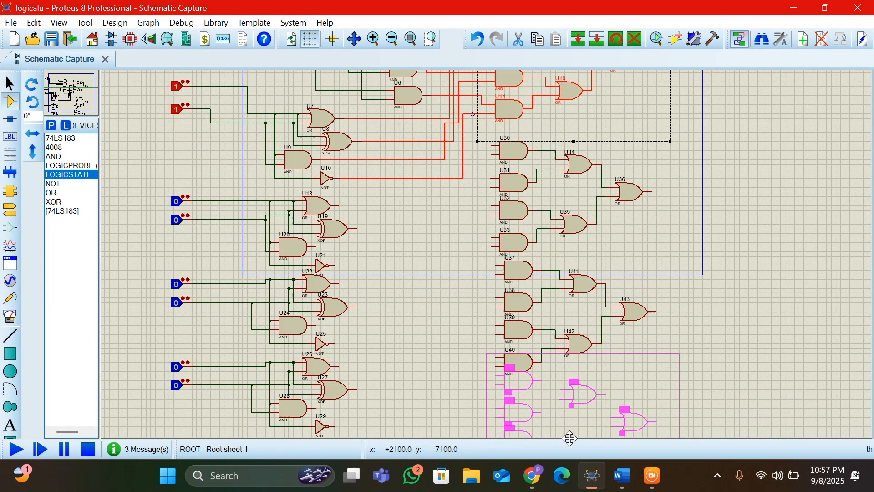
pyautogui.click(486, 254)
pyautogui.rightClick(468, 241)
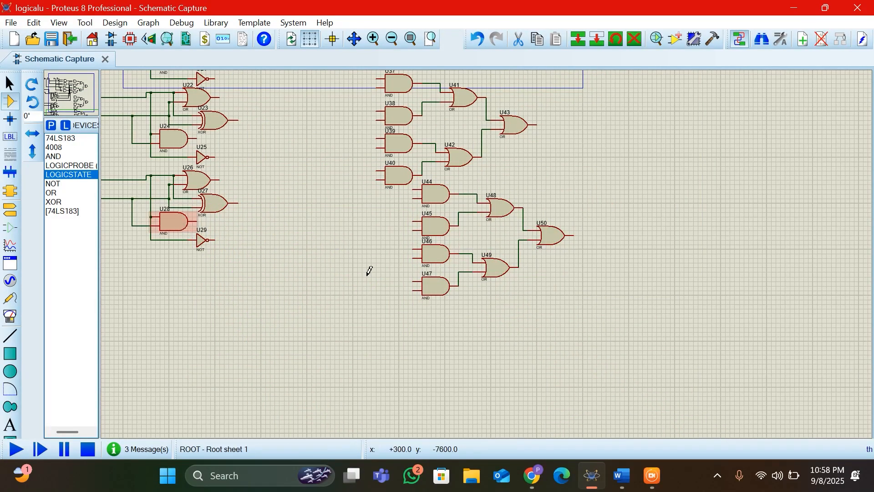
# Wire the outputs of U29, U28, U27 and U26 to data inputs of AND gates U47, U46, U45 and U44 respectively.
pyautogui.click(214, 240)
pyautogui.click(414, 291)
pyautogui.click(198, 222)
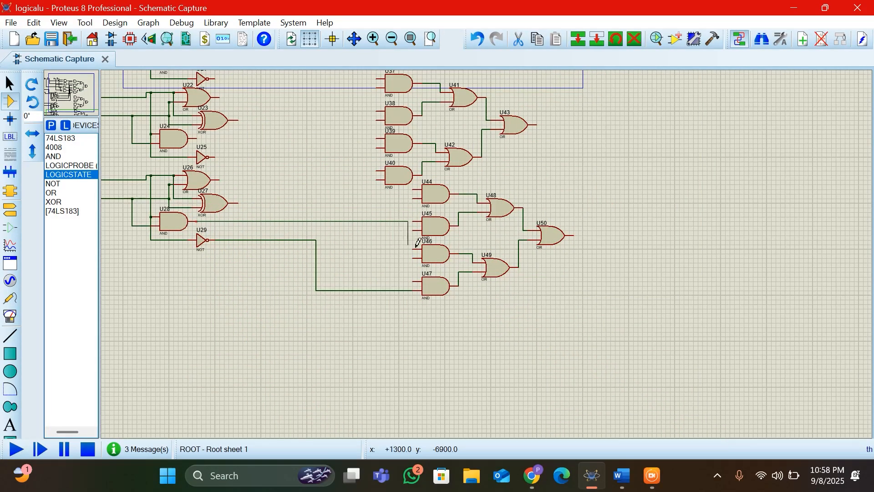
pyautogui.click(414, 249)
pyautogui.click(237, 203)
pyautogui.click(414, 222)
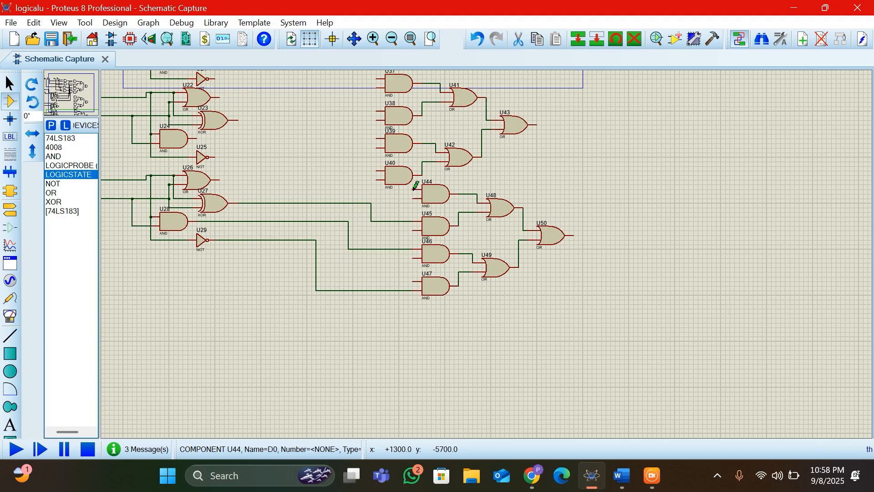
pyautogui.click(401, 191)
pyautogui.click(219, 181)
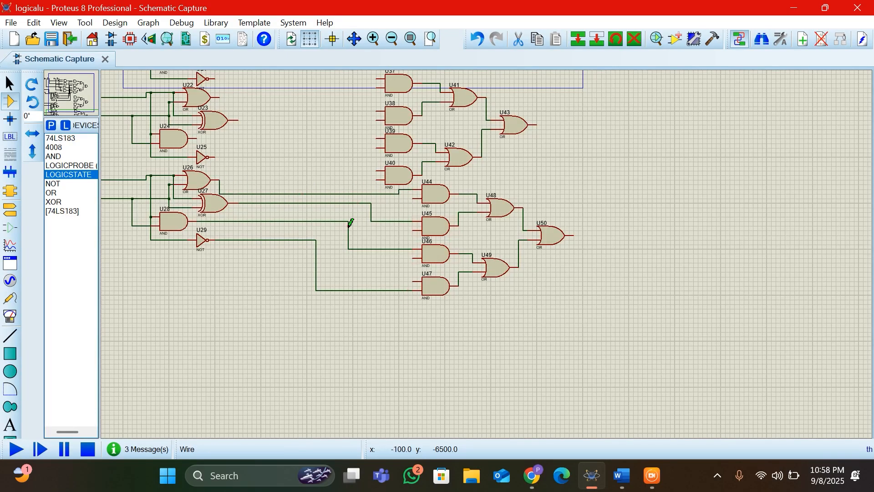
# Wire the outputs of U22, U23, U24 and U25 to data inputs of AND gates U37, U38, U39 and U40 respectively.
pyautogui.click(219, 97)
pyautogui.click(378, 79)
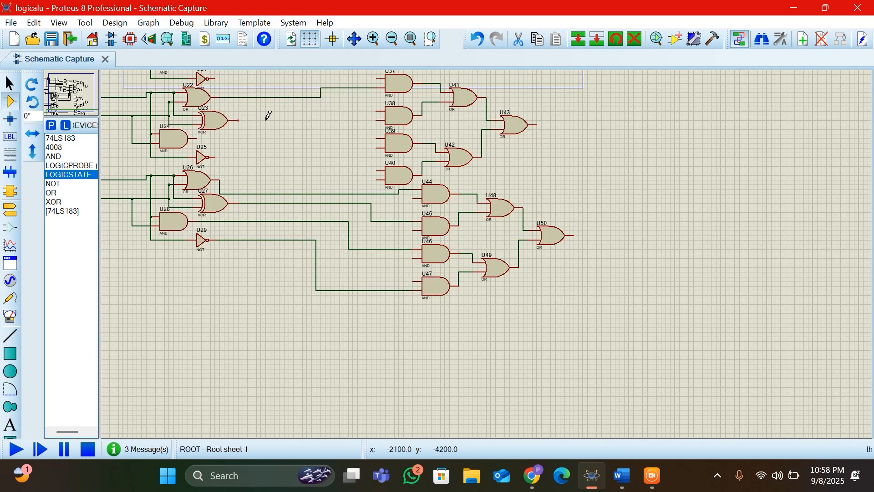
pyautogui.click(237, 120)
pyautogui.click(378, 121)
pyautogui.click(196, 138)
pyautogui.click(377, 138)
pyautogui.click(218, 157)
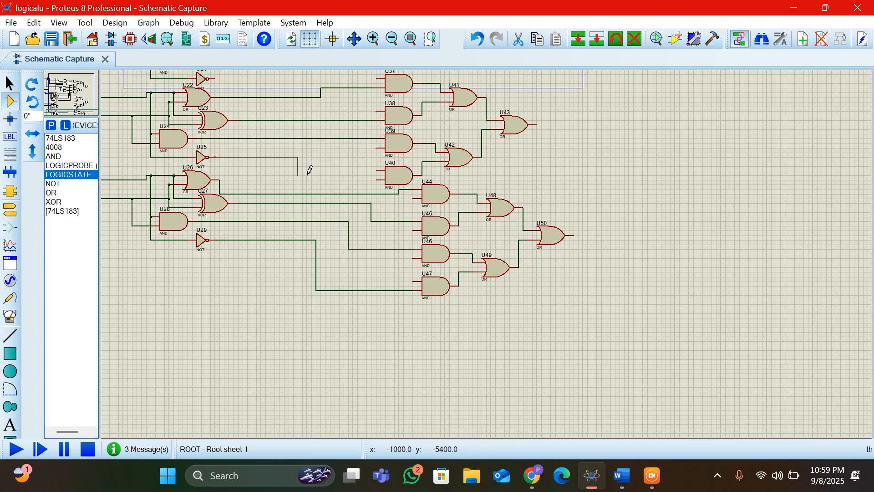
pyautogui.click(377, 180)
# Connect the free select inputs of U47, U46, U45 and U44 to the matching inputs of U40, U39, U38 and U37.
pyautogui.click(414, 281)
pyautogui.click(377, 170)
pyautogui.click(414, 258)
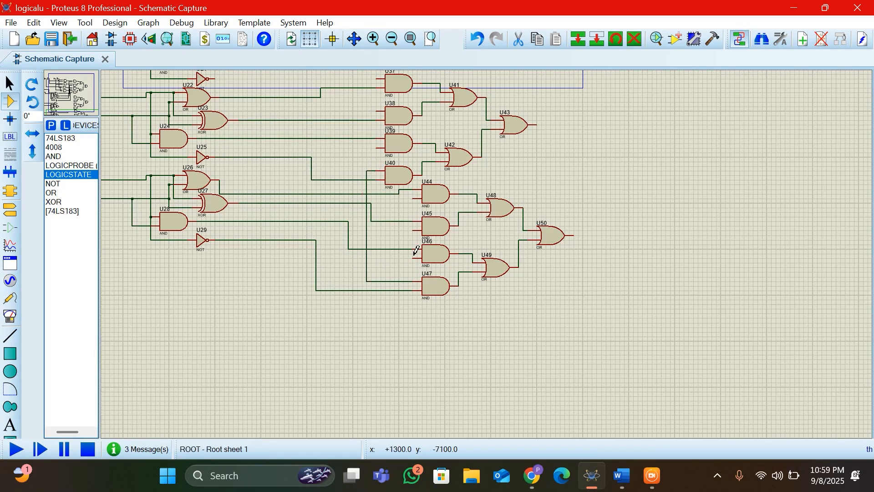
pyautogui.click(339, 259)
pyautogui.click(357, 212)
pyautogui.click(378, 148)
pyautogui.click(414, 230)
pyautogui.click(330, 230)
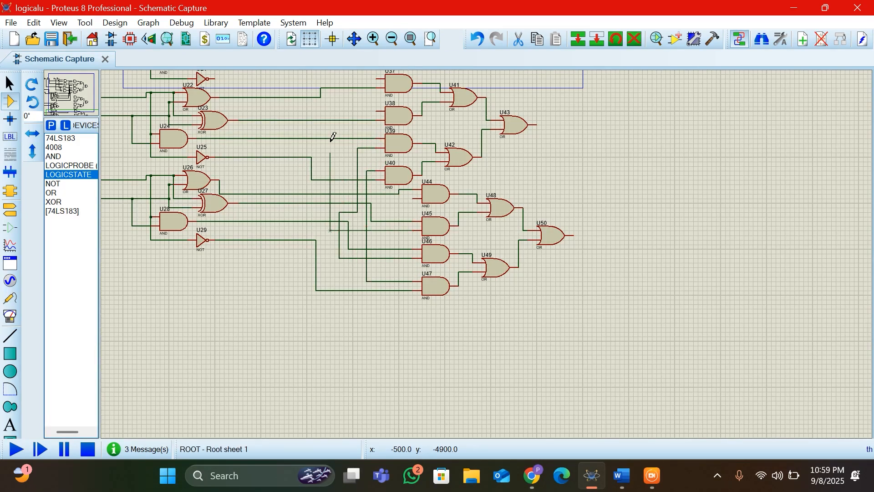
pyautogui.click(378, 111)
pyautogui.click(376, 79)
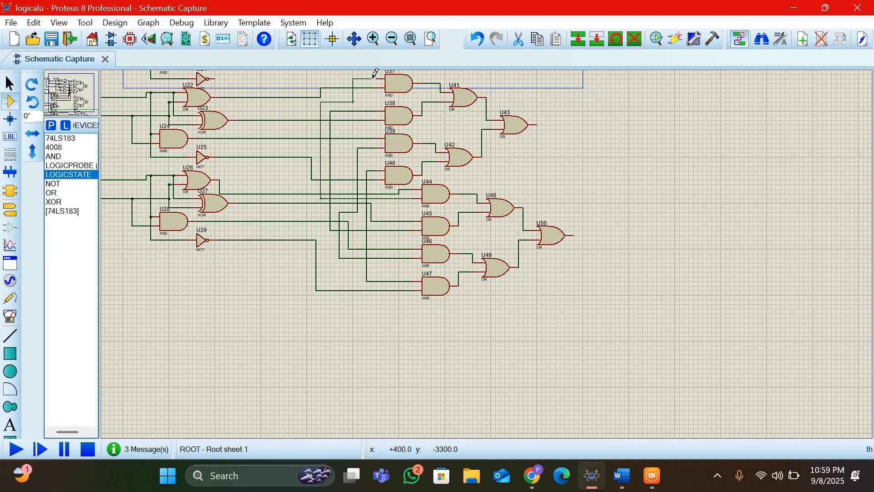
# Extend the select lines from U37, U38, U39 and U40 up to the matching inputs of AND gates U30, U31, U32 and U33.
pyautogui.click(81, 103)
pyautogui.click(385, 324)
pyautogui.click(403, 205)
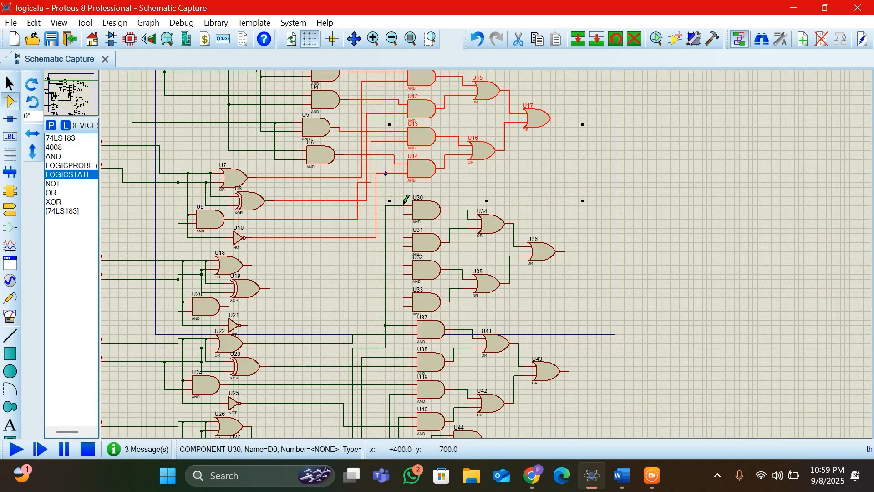
pyautogui.click(389, 357)
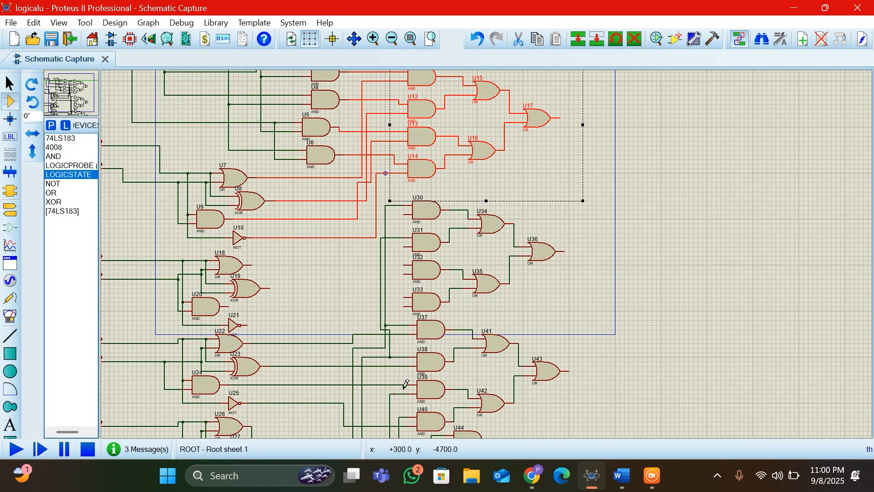
pyautogui.click(403, 266)
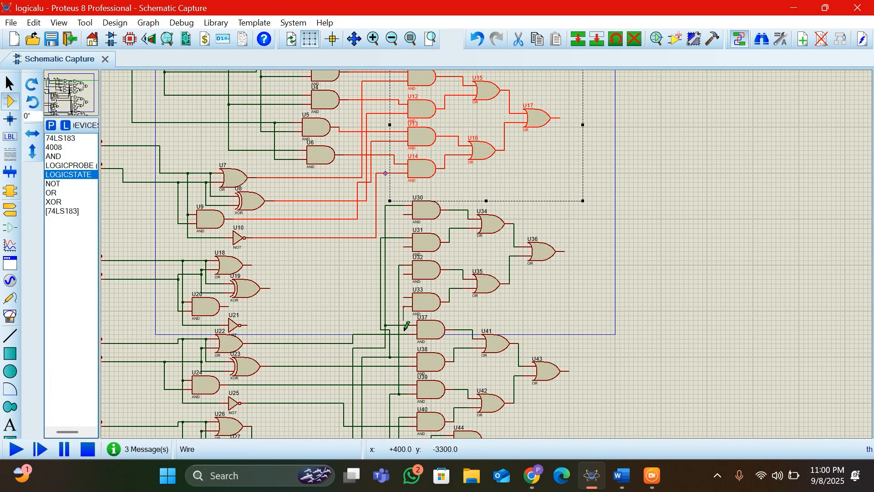
pyautogui.click(404, 416)
# Wire the outputs of U21, U20, U19 and U18 to the remaining inputs of U33, U32, U31 and U30 respectively.
pyautogui.click(247, 325)
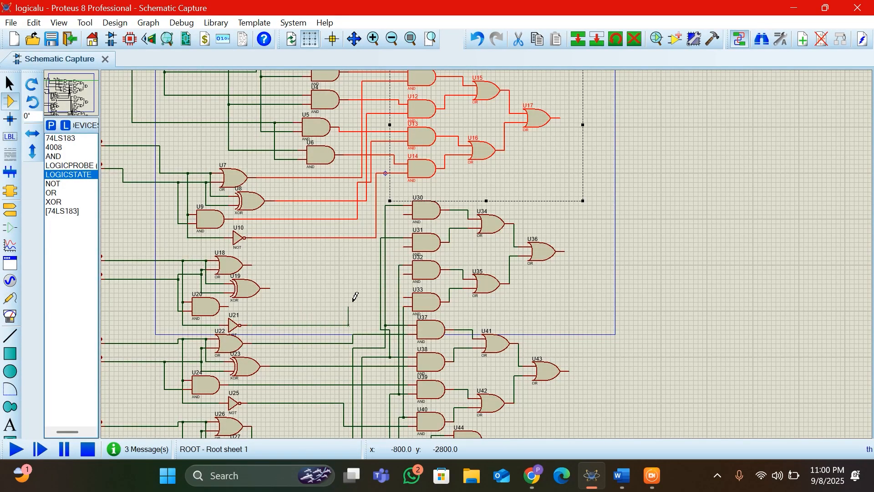
pyautogui.click(403, 298)
pyautogui.click(229, 306)
pyautogui.click(405, 274)
pyautogui.click(269, 288)
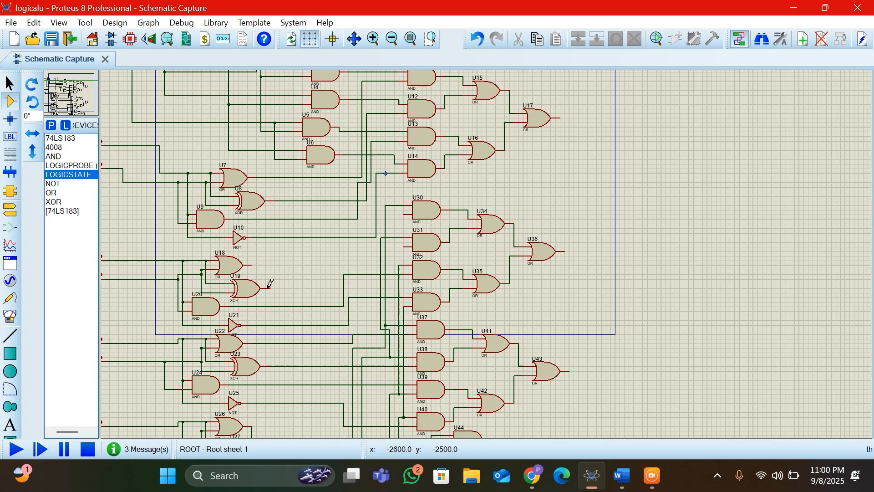
pyautogui.click(405, 247)
pyautogui.click(251, 265)
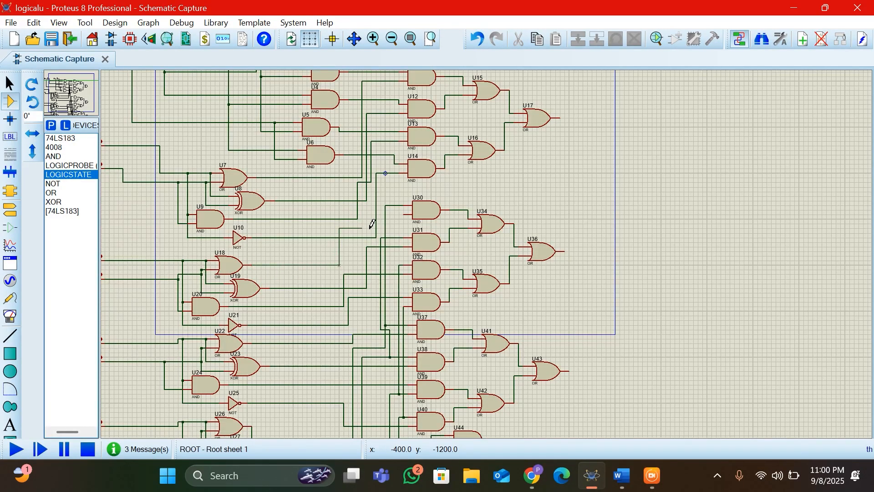
pyautogui.click(405, 211)
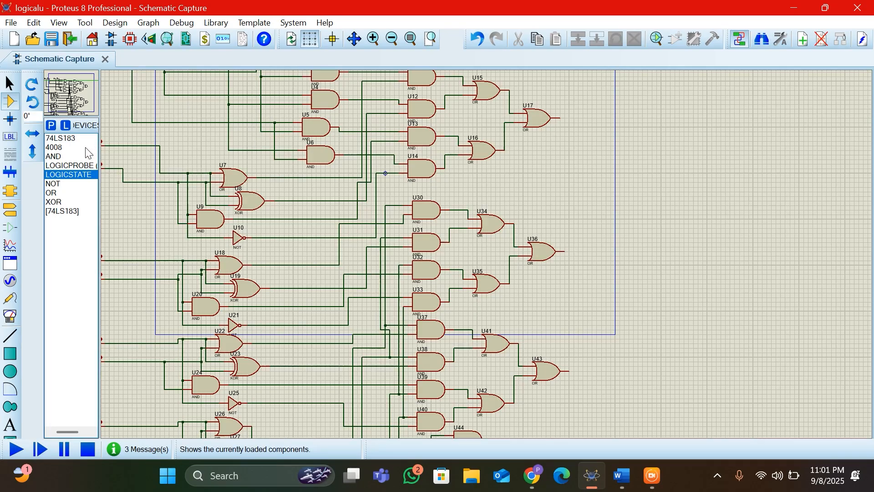
# Place a 4008 adder beyond the output OR gates U17 and U36, outside the sheet border.
pyautogui.click(73, 148)
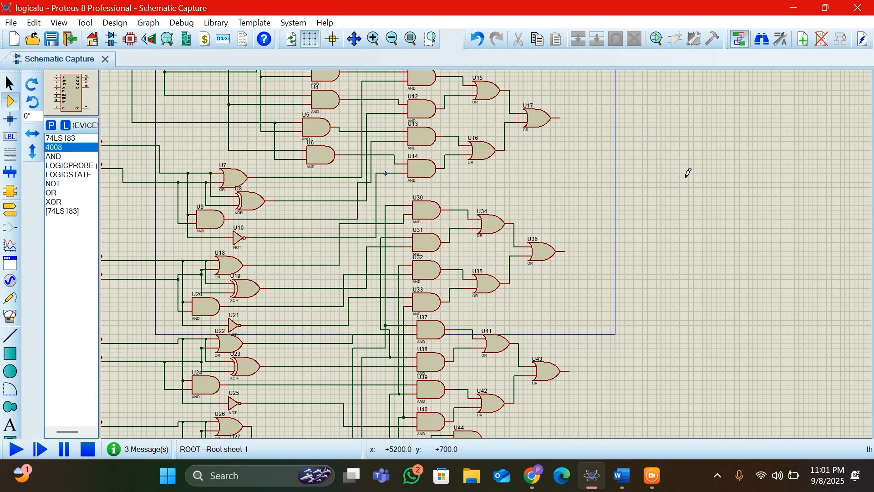
pyautogui.click(663, 208)
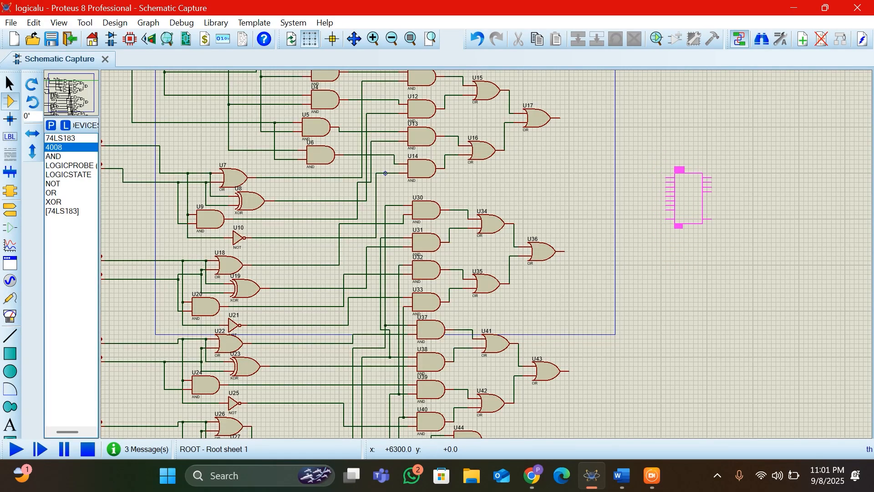
pyautogui.click(676, 169)
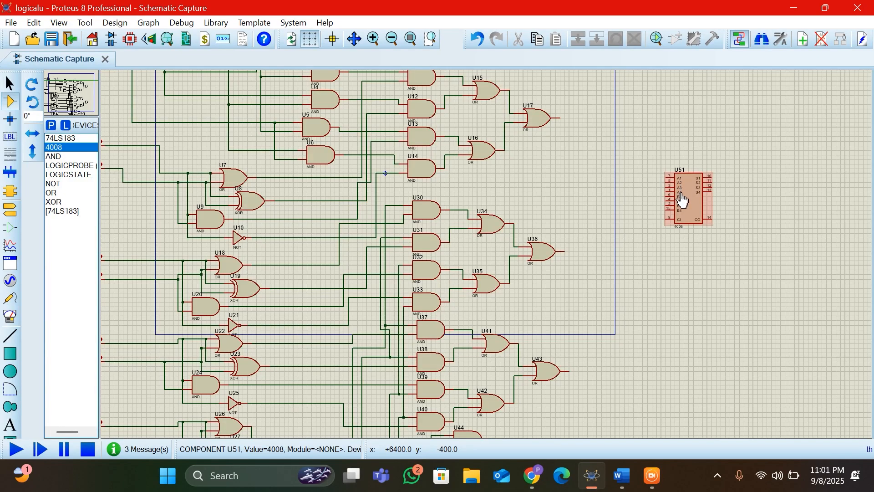
# Wire the outputs of U17, U36 and U43 to the 4008 adder's A1, A2 and A3 inputs.
pyautogui.click(561, 119)
pyautogui.click(564, 251)
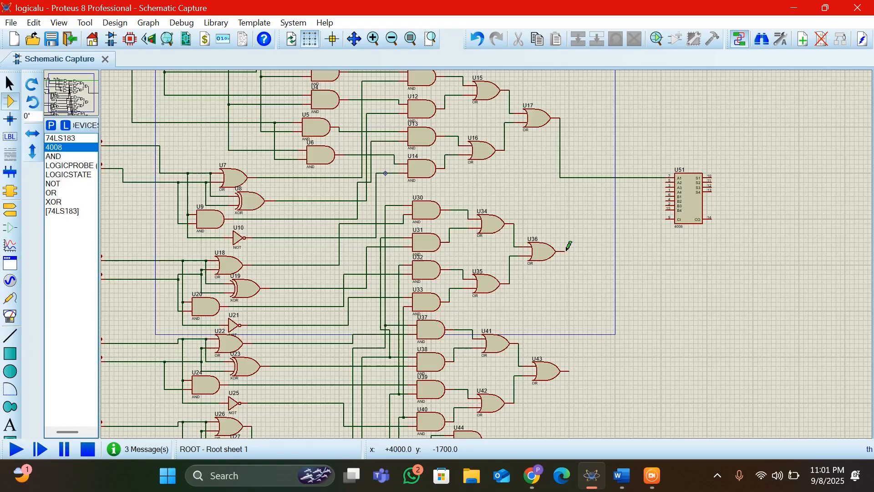
pyautogui.click(565, 178)
pyautogui.click(668, 182)
pyautogui.click(570, 371)
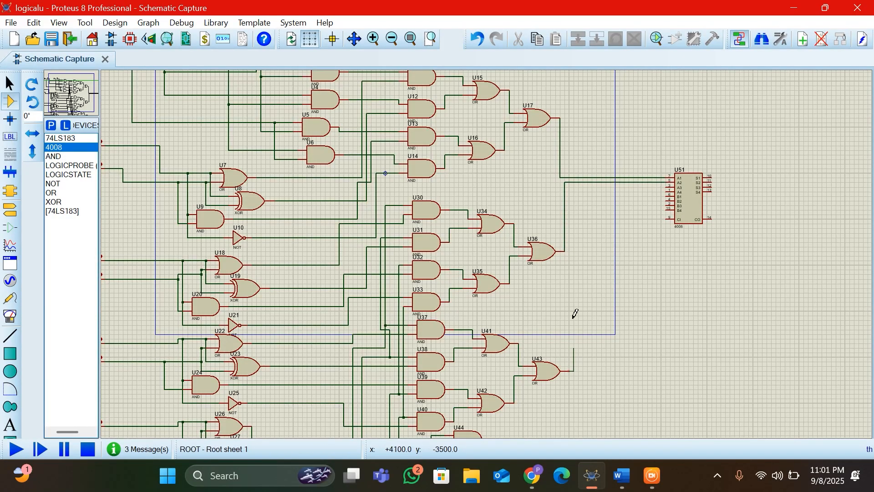
pyautogui.click(666, 187)
# Wire the 4008 adder's A4 input to the output of OR gate U50, routing it around U43.
pyautogui.click(667, 192)
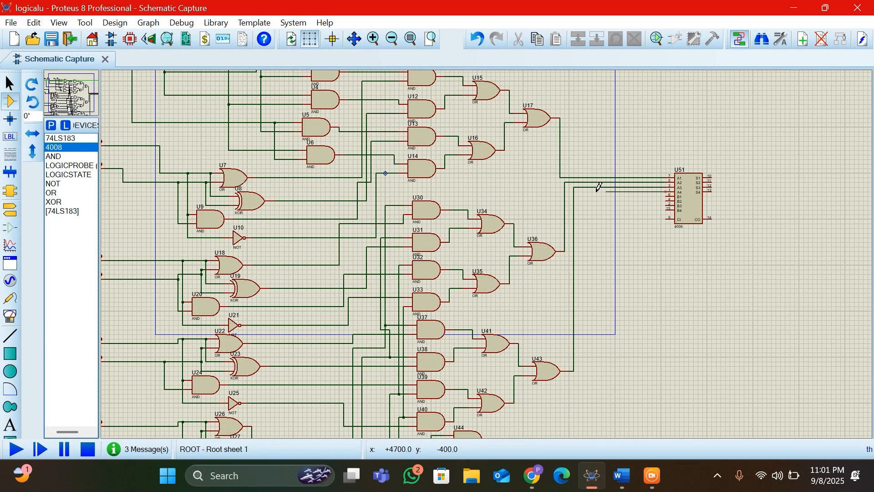
pyautogui.click(583, 192)
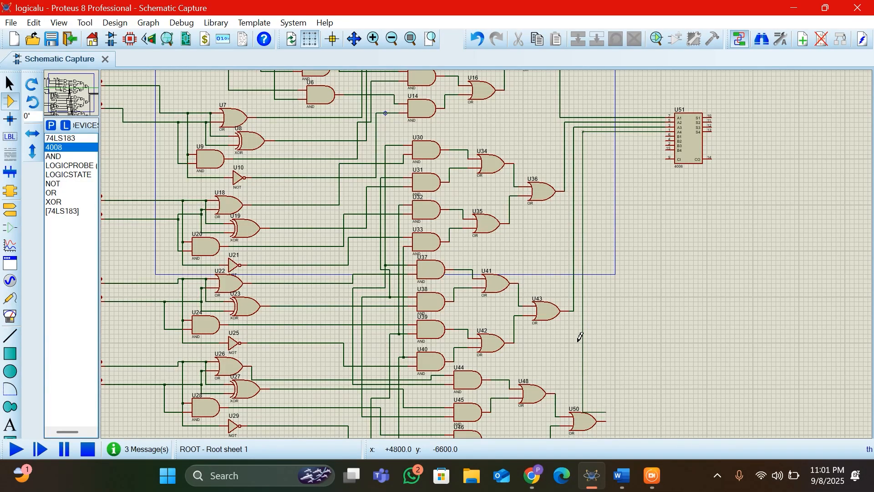
pyautogui.click(583, 338)
pyautogui.click(611, 338)
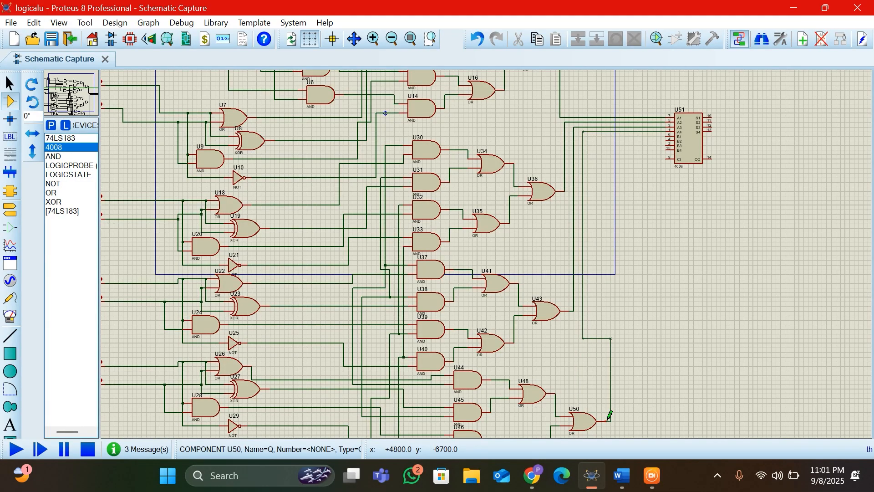
pyautogui.click(608, 417)
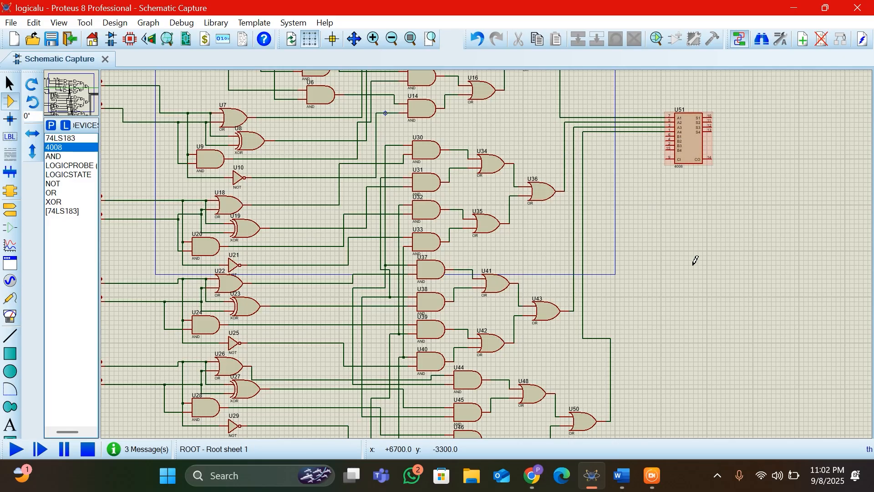
# Check the Word truth table, then place a logic state below the 4008 adder's inputs and wire it to B1.
pyautogui.click(69, 174)
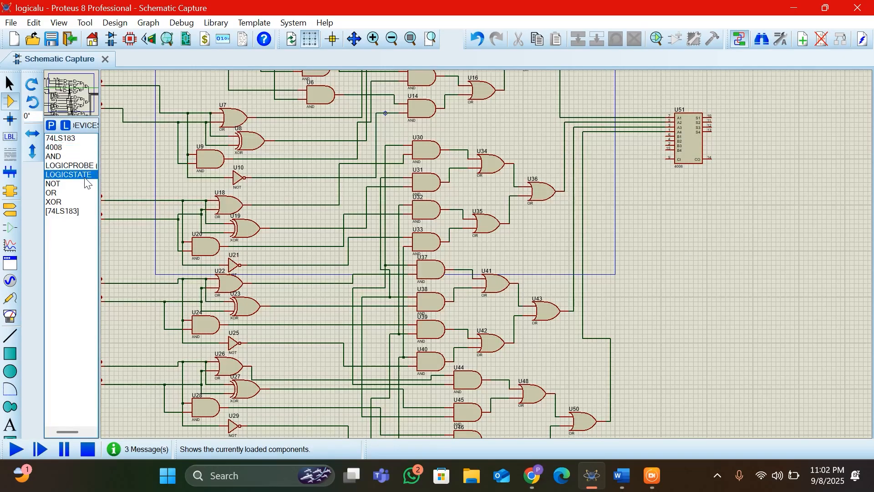
pyautogui.click(622, 475)
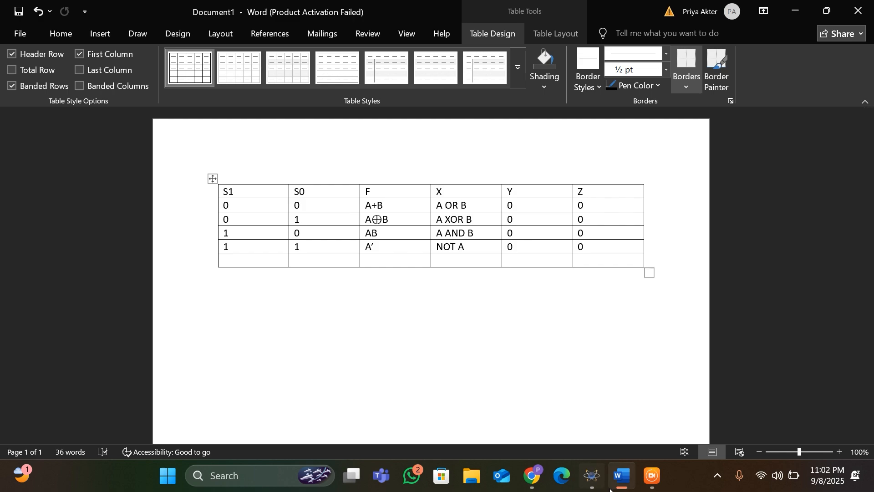
pyautogui.click(593, 488)
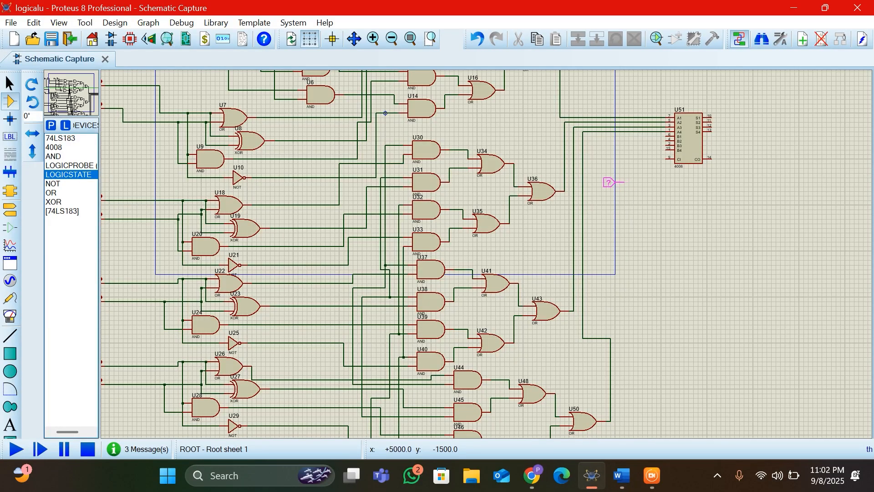
pyautogui.click(610, 182)
pyautogui.click(624, 182)
pyautogui.click(667, 135)
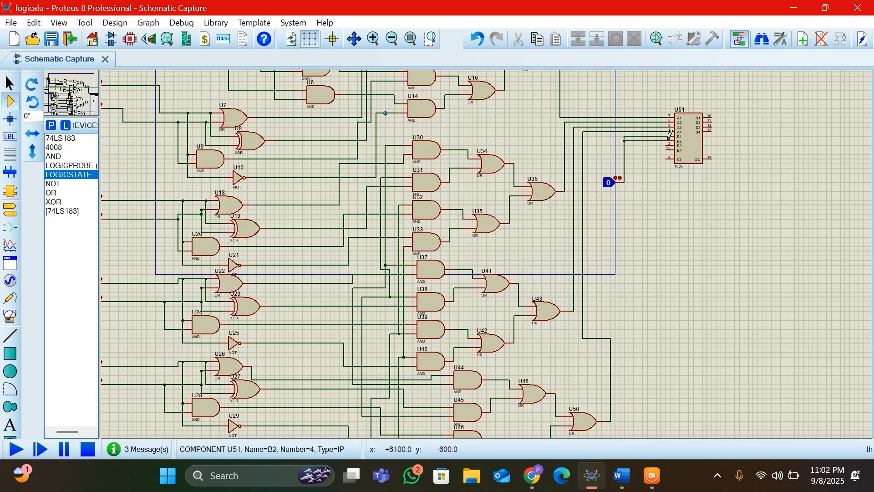
# Wire the 4008 adder's B2, B3, B4 and carry-in pins to the logic state's wire feeding B1.
pyautogui.click(626, 141)
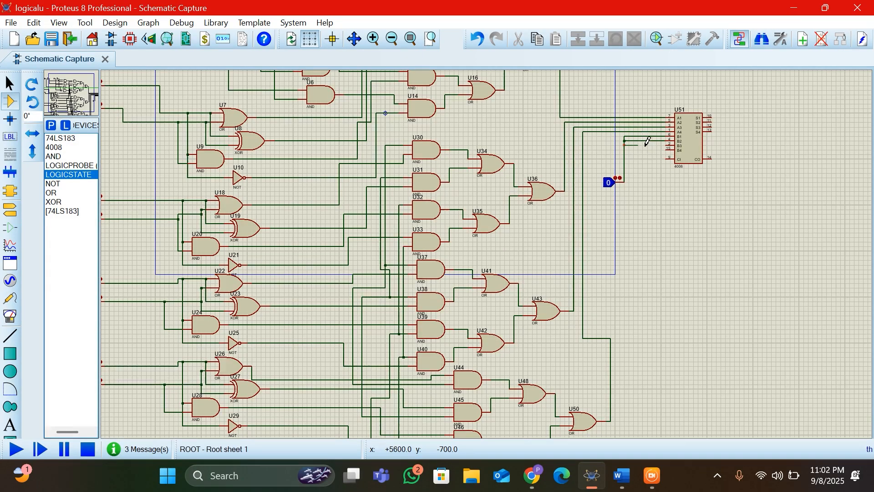
pyautogui.click(664, 145)
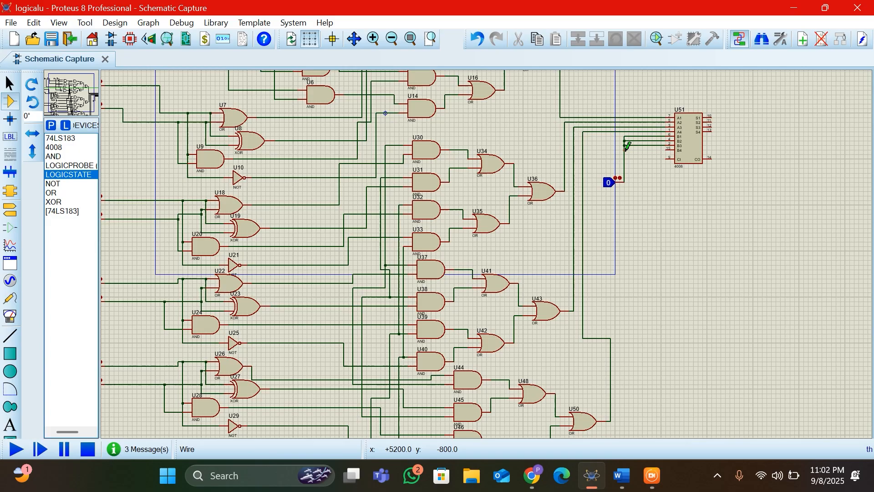
pyautogui.click(625, 149)
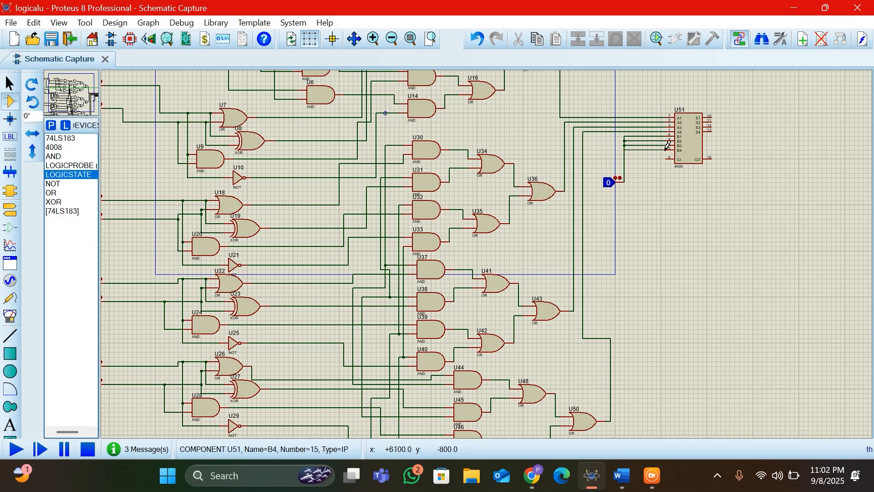
pyautogui.click(666, 150)
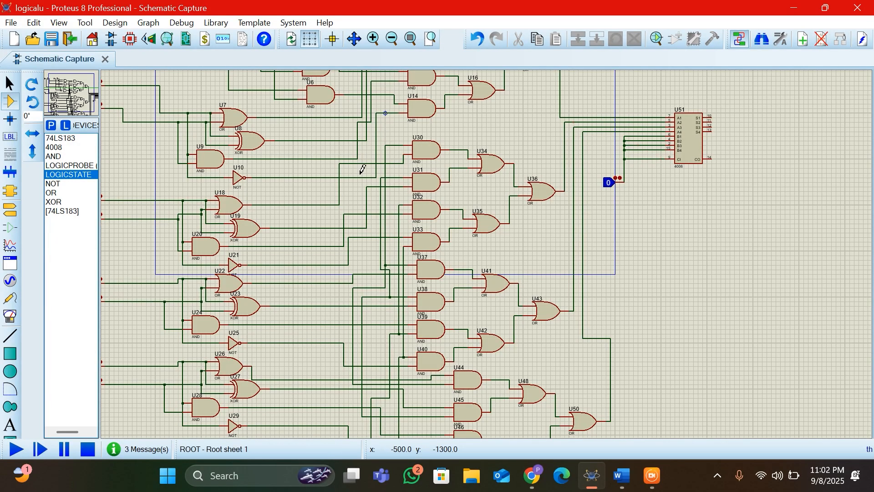
# Place five logic probes beyond the 4008 adder's outputs, four in a column and one lower for the carry.
pyautogui.click(89, 167)
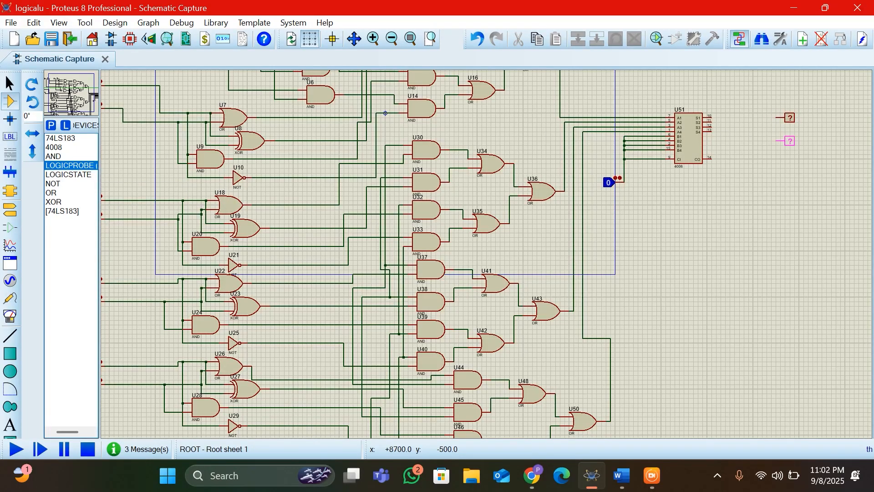
pyautogui.click(789, 127)
pyautogui.click(785, 140)
pyautogui.click(785, 159)
pyautogui.click(785, 159)
pyautogui.click(753, 186)
pyautogui.click(752, 186)
# Wire the 4008 adder's carry output to the lowest probe and S1 to S4 to the four stacked probes.
pyautogui.click(711, 159)
pyautogui.click(743, 186)
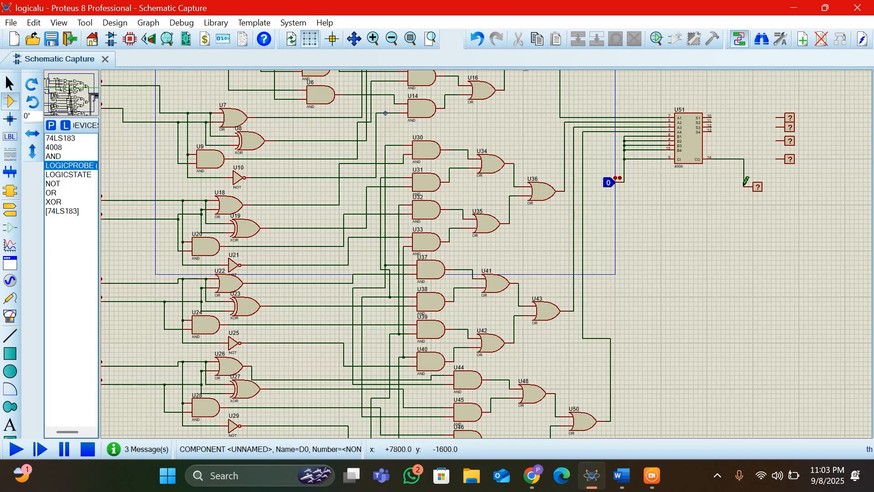
pyautogui.click(777, 118)
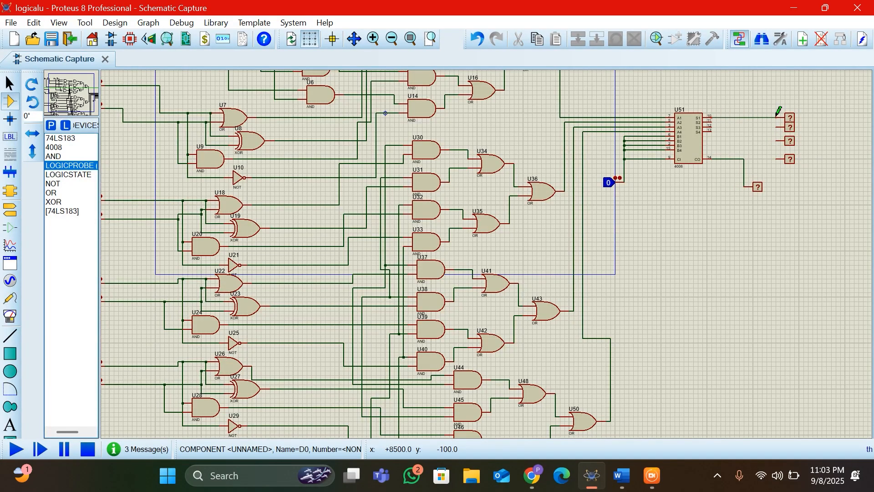
pyautogui.click(712, 127)
pyautogui.click(775, 142)
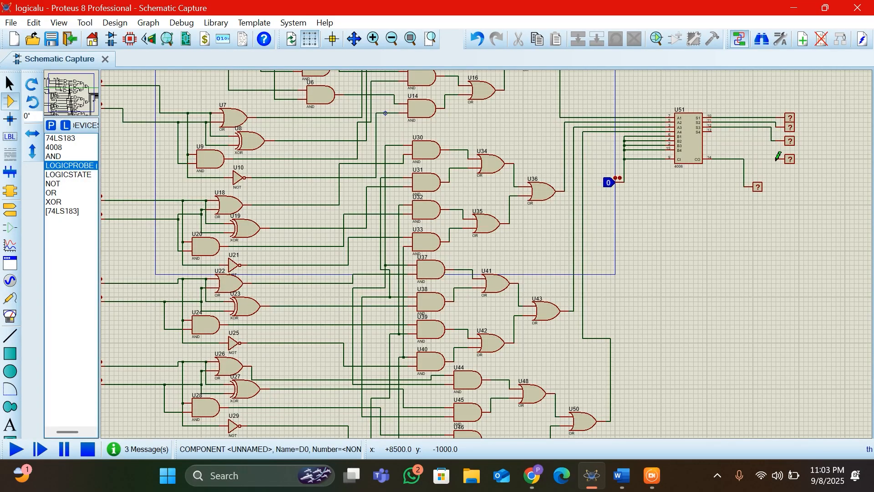
pyautogui.click(776, 159)
pyautogui.click(712, 131)
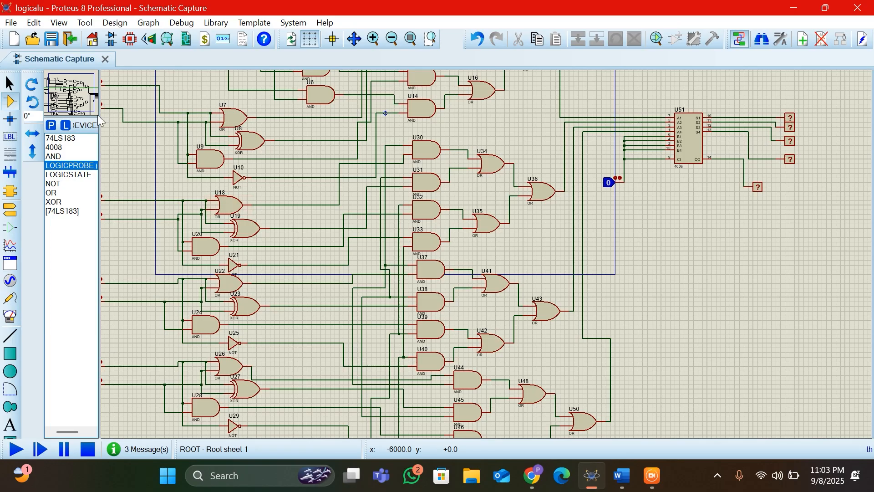
# Run the simulation to examine the adder's output probes, and stop it.
pyautogui.scroll(-1, 162, 189)
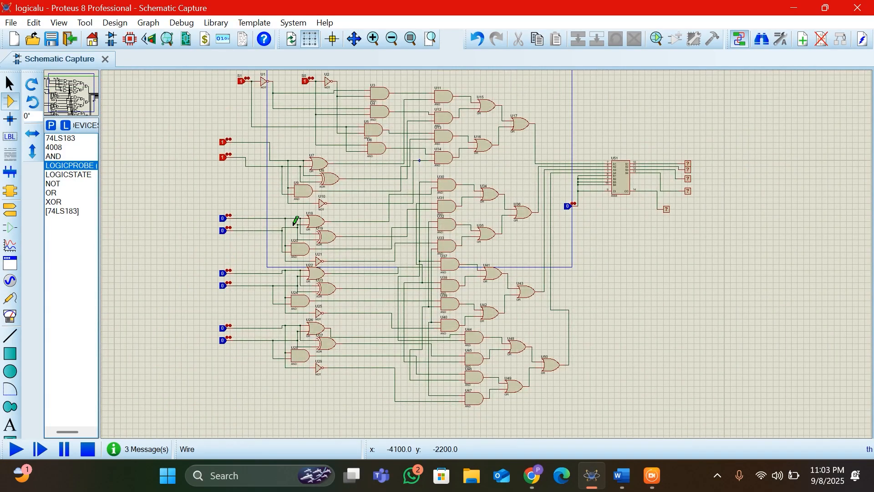
pyautogui.click(13, 450)
pyautogui.scroll(1, 296, 224)
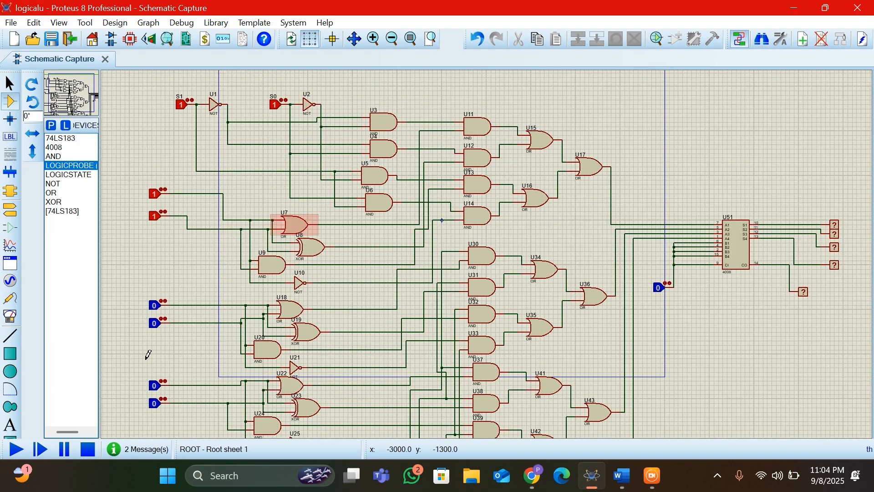
pyautogui.click(17, 450)
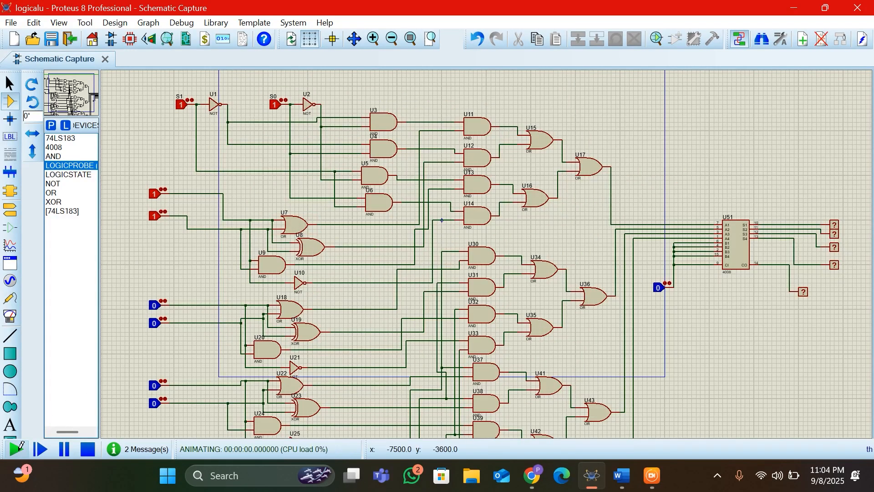
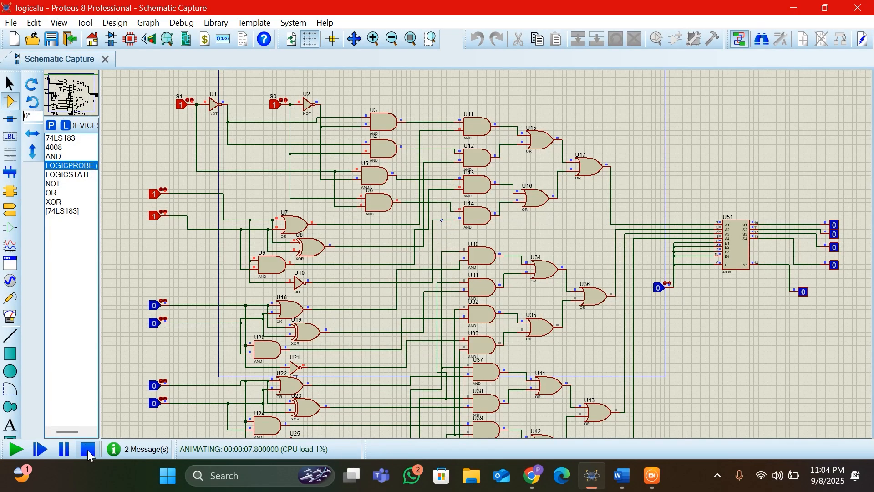
pyautogui.click(88, 450)
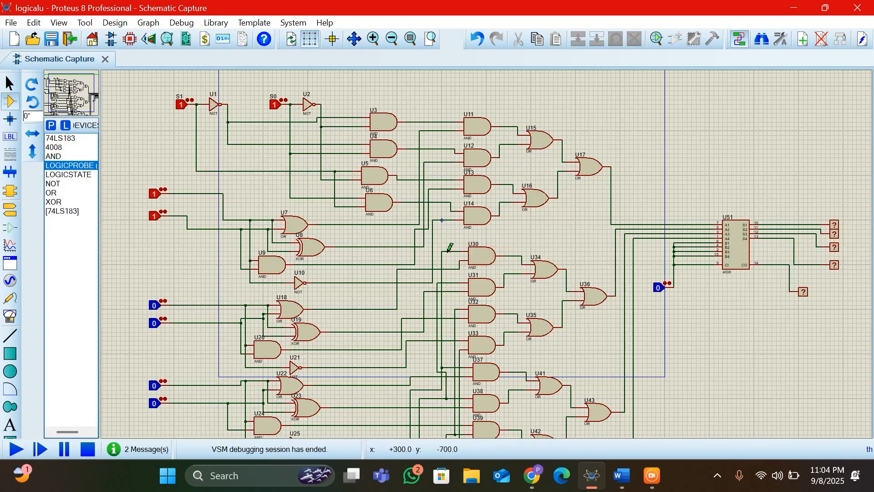
# Wire the outputs of U3, U4, U5 and U6 to the select inputs of U30, U31, U32 and U33, and start the simulation.
pyautogui.click(442, 122)
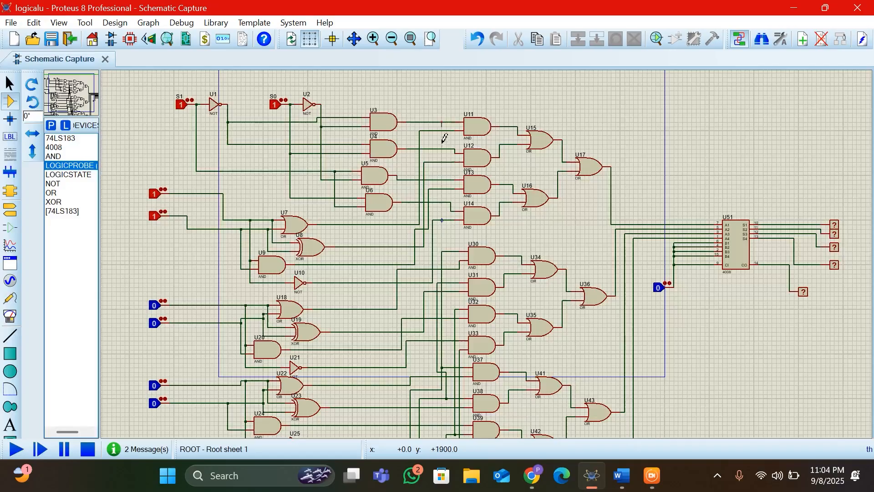
pyautogui.click(442, 220)
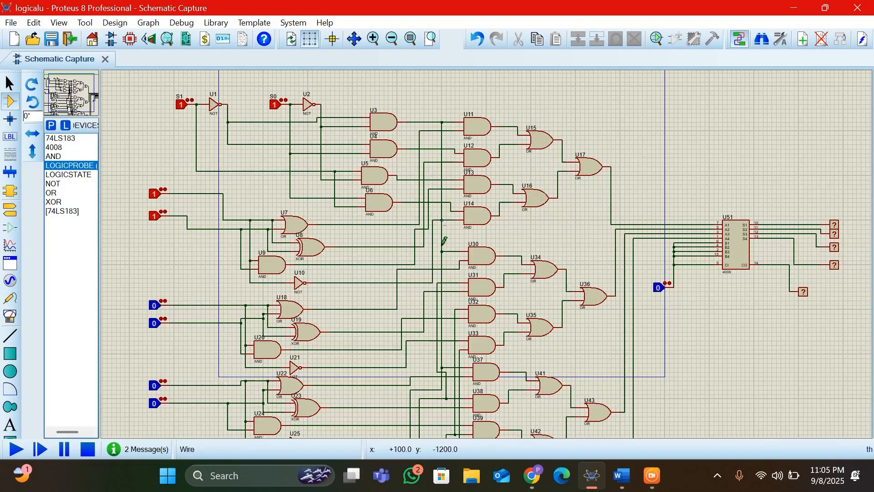
pyautogui.click(437, 149)
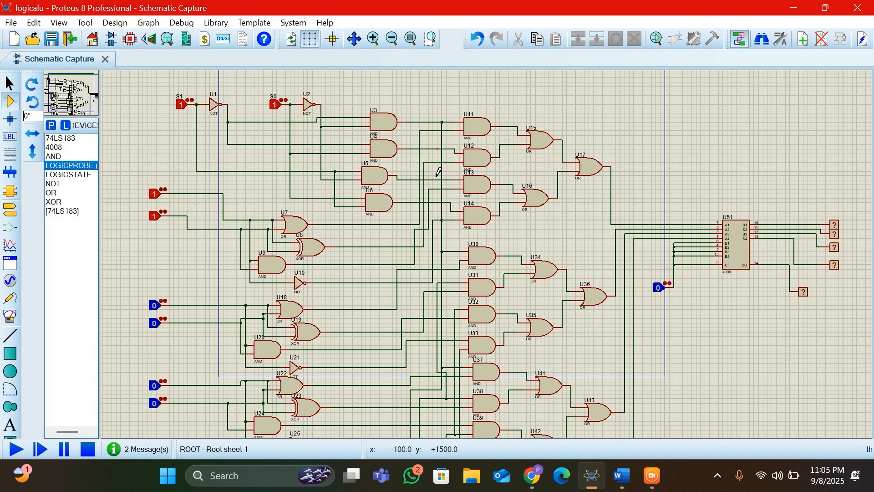
pyautogui.click(440, 253)
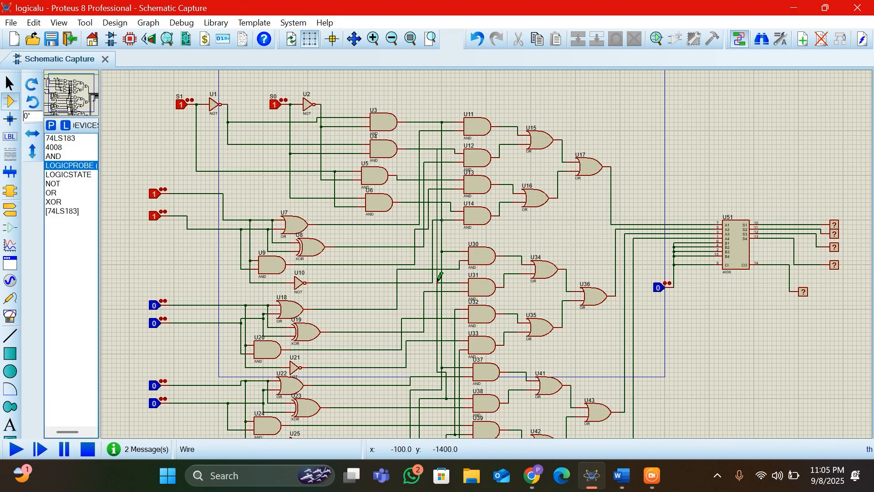
pyautogui.click(438, 283)
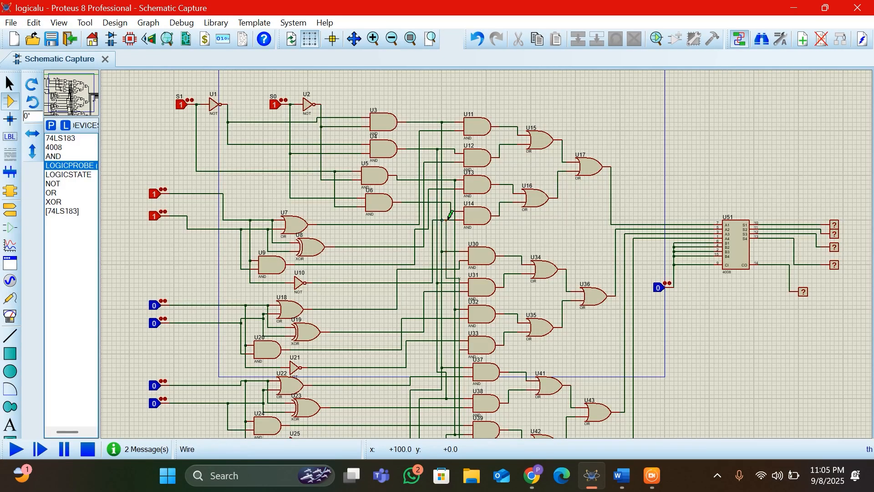
pyautogui.click(447, 196)
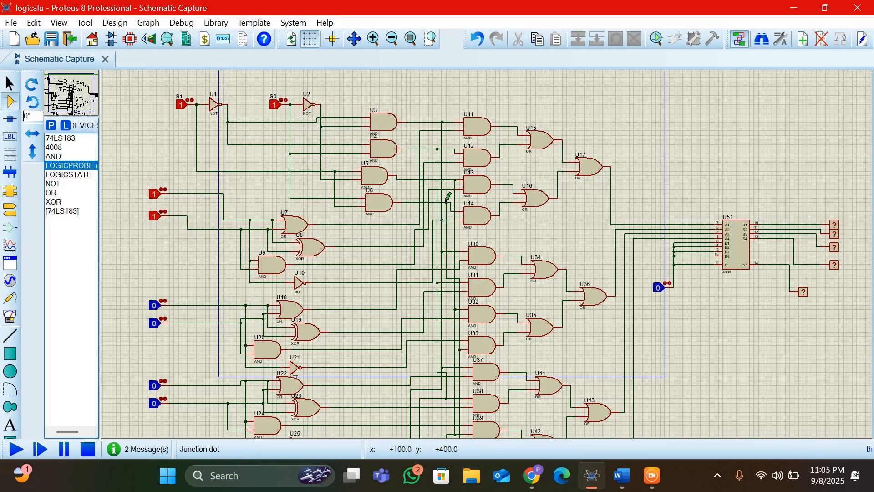
pyautogui.click(15, 449)
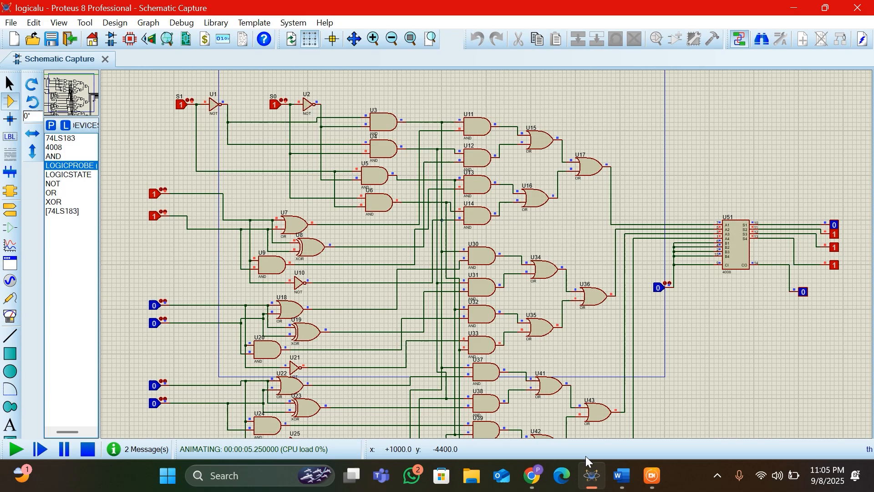
# Switch to the Word document and enter the test operands 0011 and 1010 on separate lines below the table.
pyautogui.click(621, 475)
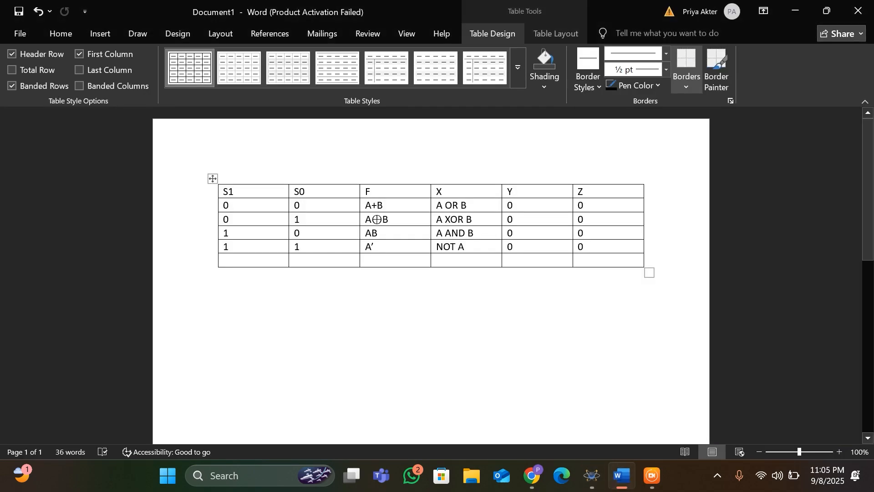
pyautogui.click(219, 274)
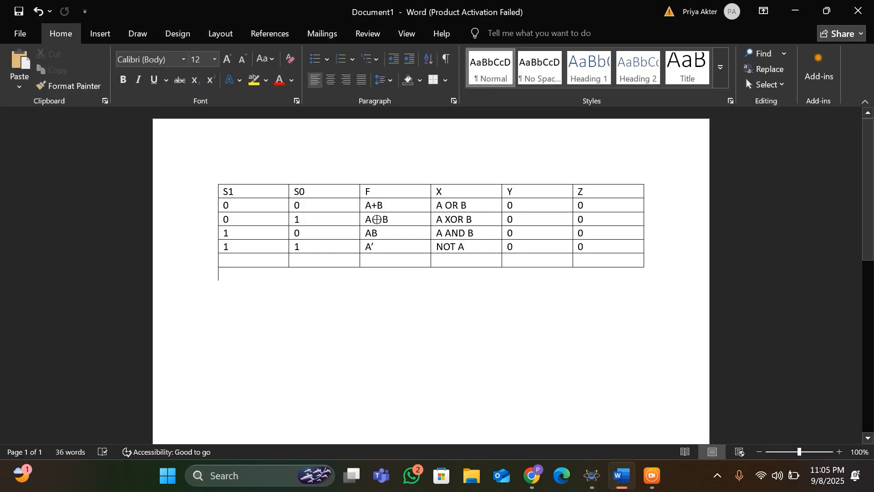
pyautogui.hotkey('ctrl', 'z')
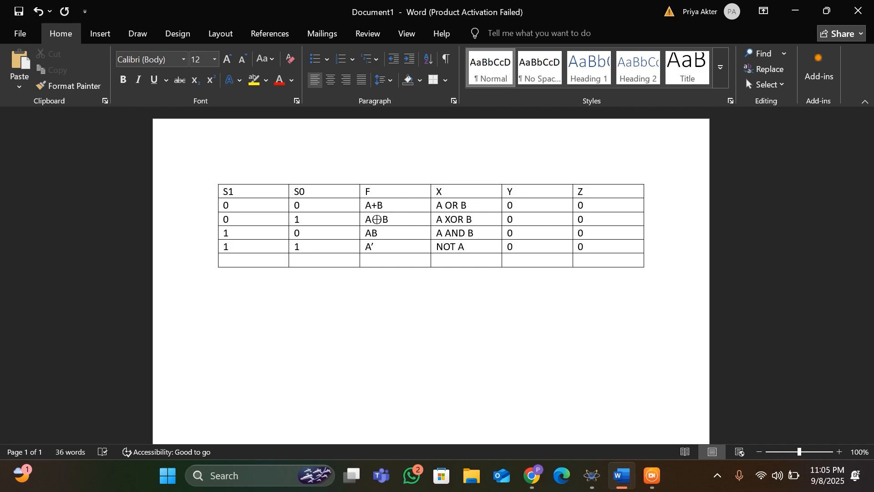
pyautogui.write('A1')
pyautogui.press('BackSpace')
pyautogui.press('BackSpace')
pyautogui.press('BackSpace')
pyautogui.write('0011')
pyautogui.write('1010')
pyautogui.press('Return')
# Add the expected OR result below the operands as the line "Or- 1011".
pyautogui.write('or-')
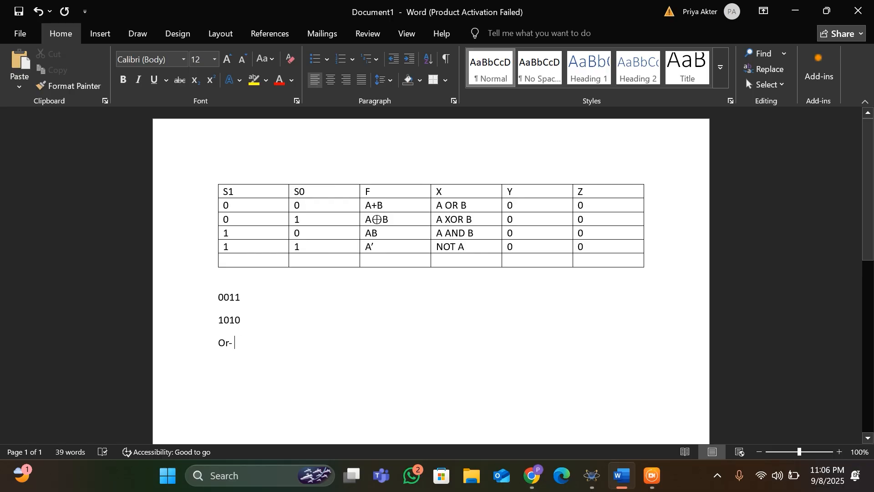
pyautogui.write('11')
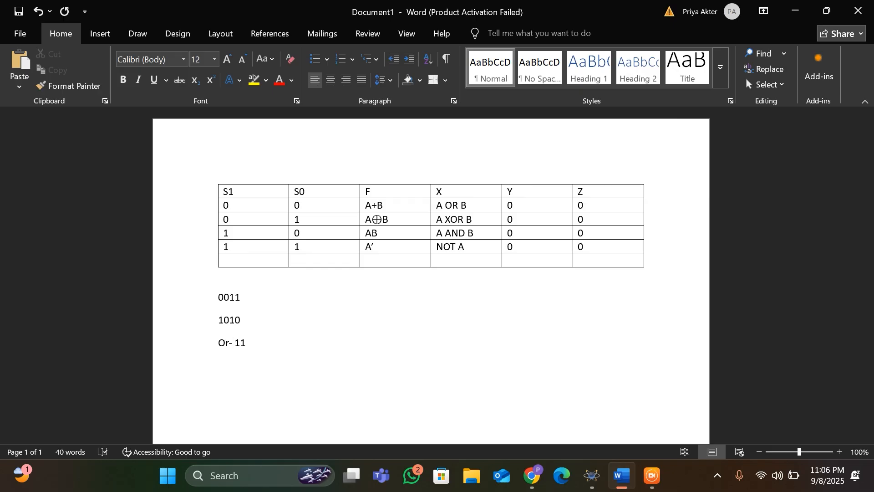
pyautogui.write('01')
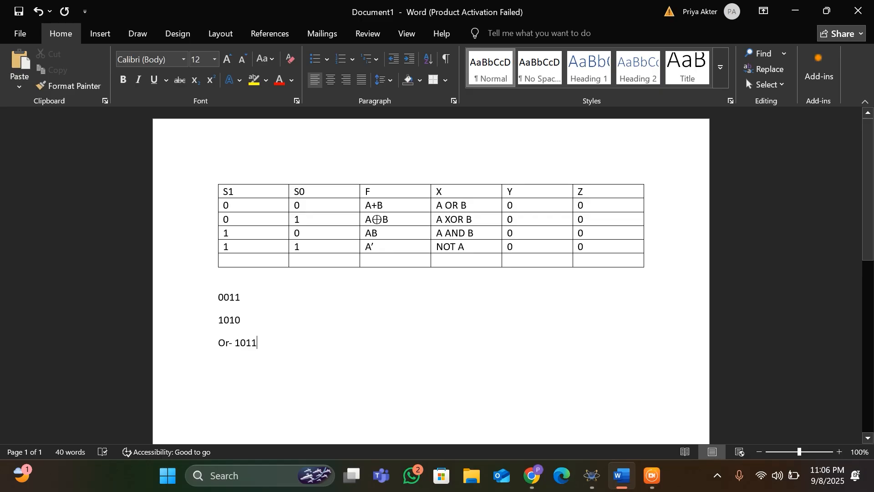
pyautogui.press('Return')
# Add the expected XOR result below the OR line as "Xor- 1001".
pyautogui.write('o')
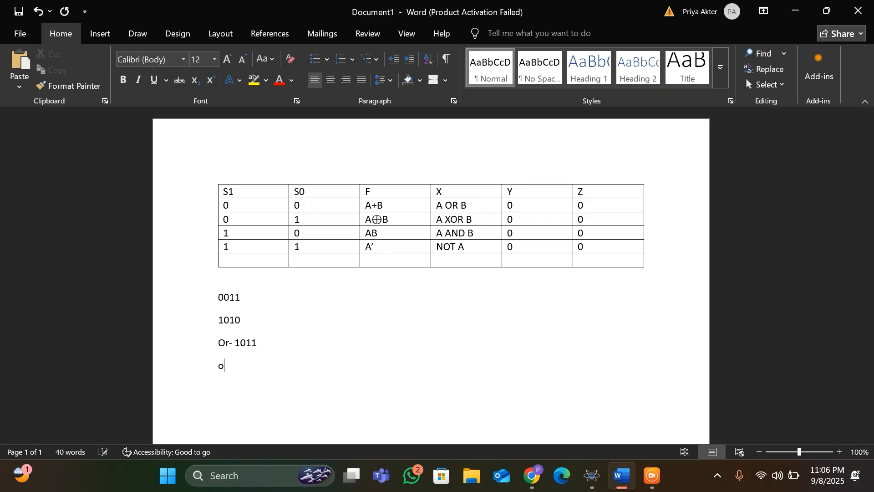
pyautogui.press('BackSpace')
pyautogui.write('xor-')
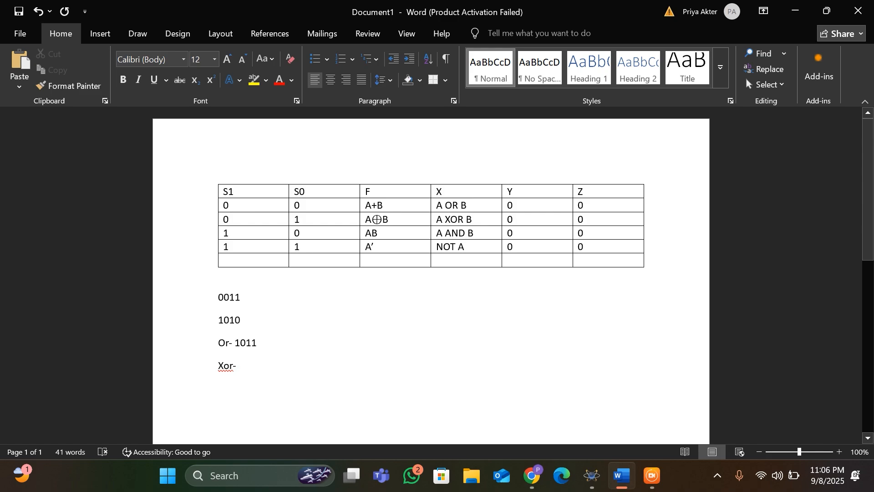
pyautogui.write('1001')
pyautogui.press('Return')
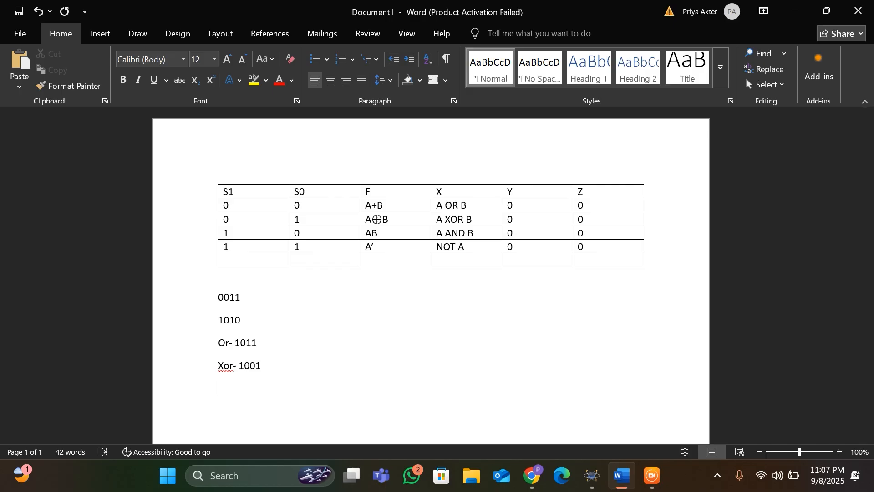
# Add the expected AND and NOT results below the XOR line as "And- 0010" and "Not-1100".
pyautogui.write('and-')
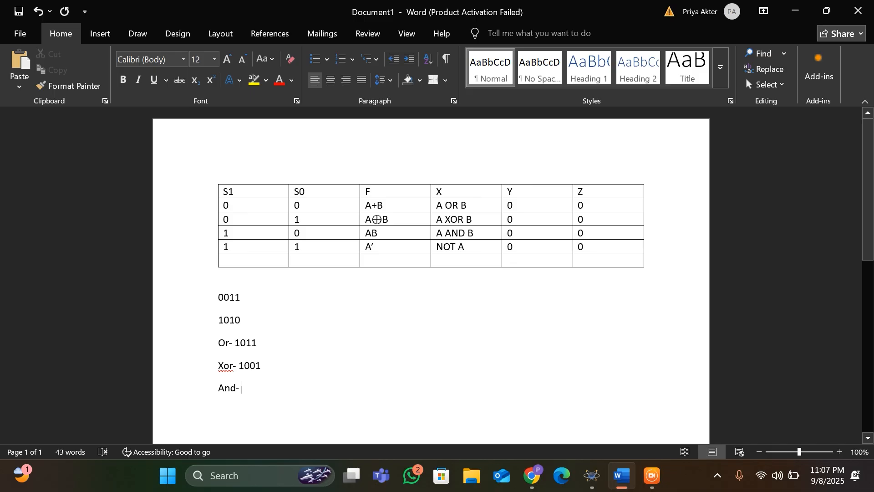
pyautogui.write('0010')
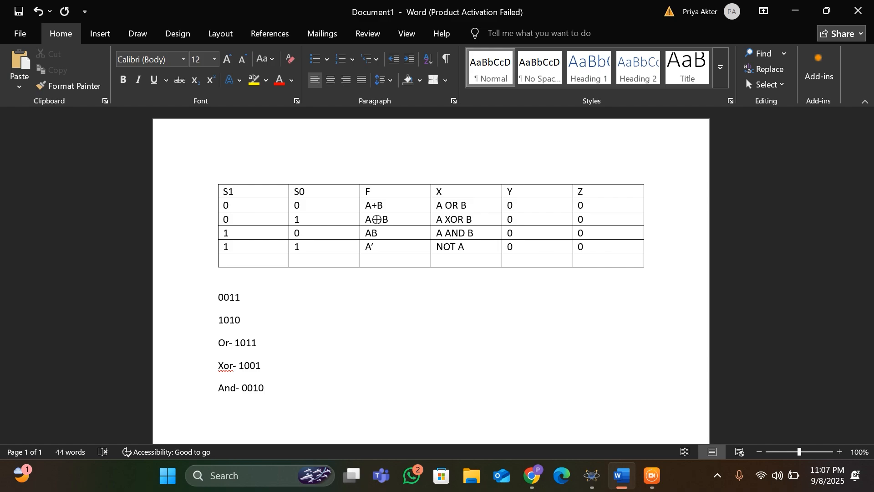
pyautogui.press('Return')
pyautogui.write('not-')
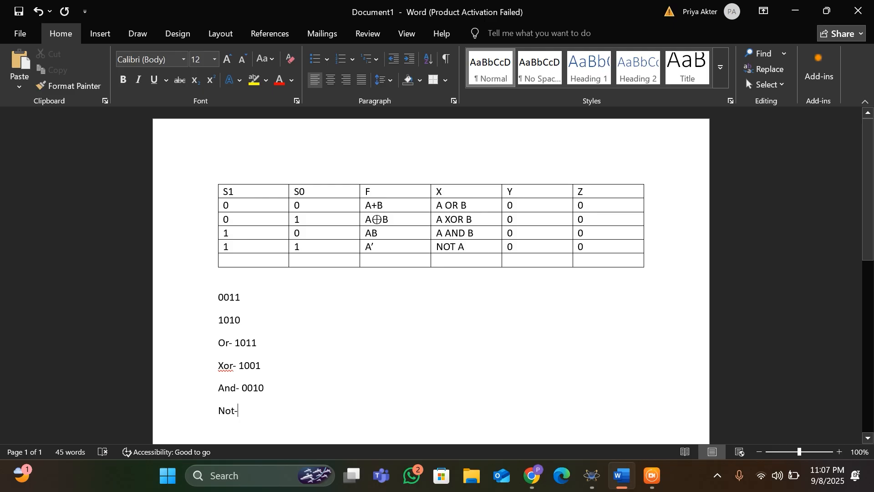
pyautogui.write('1100')
# Switch to Proteus and set both select inputs S1 and S0 to 0 to choose the OR operation.
pyautogui.click(590, 477)
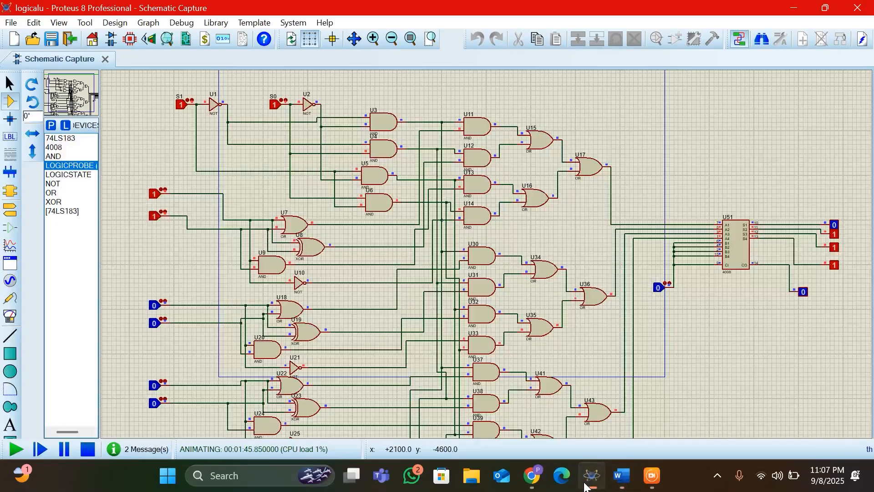
pyautogui.click(181, 106)
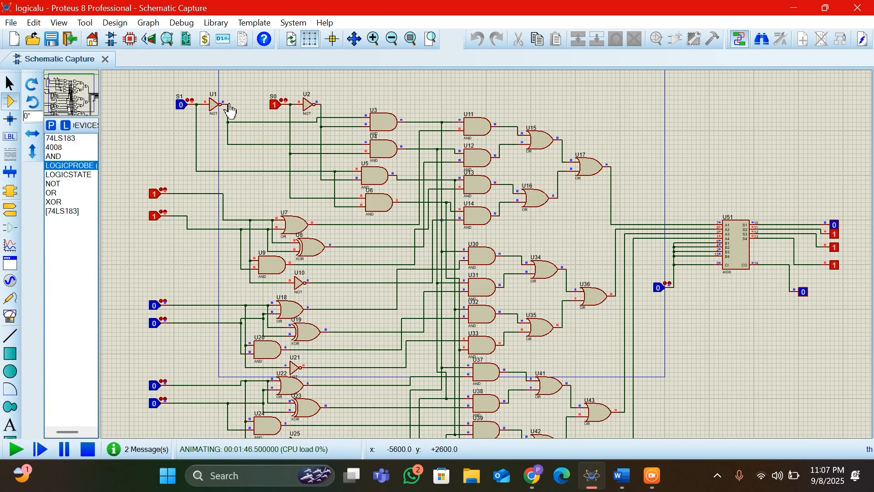
pyautogui.click(275, 106)
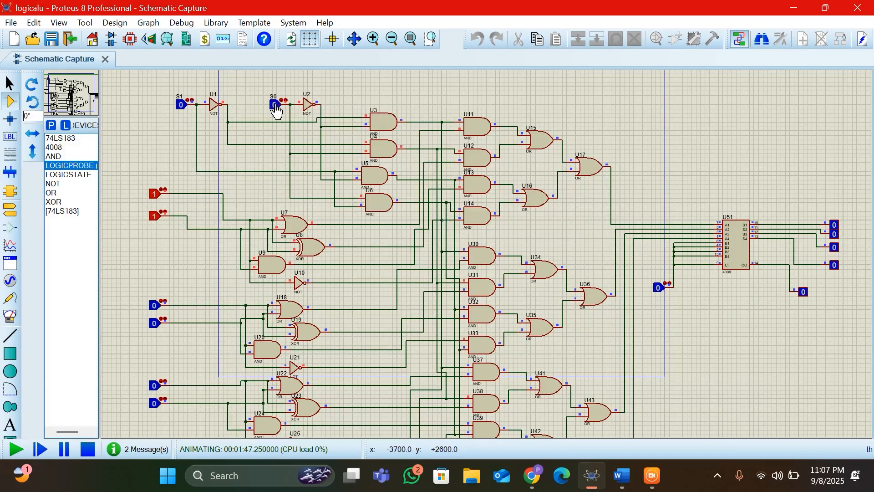
# Set the four bit-pair logic states, from the uppermost pair down, to 0/1, 0/0, 1/1 and 1/0 for operands 0011 and 1010.
pyautogui.click(155, 195)
pyautogui.click(154, 386)
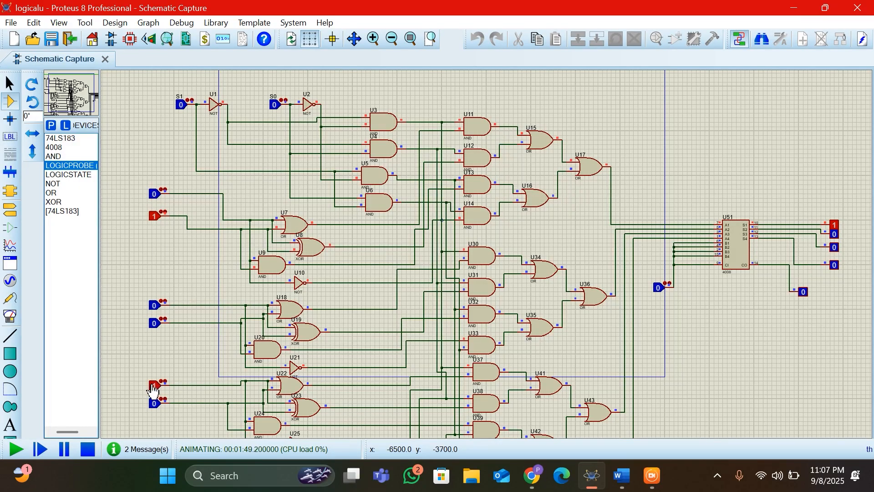
pyautogui.click(68, 101)
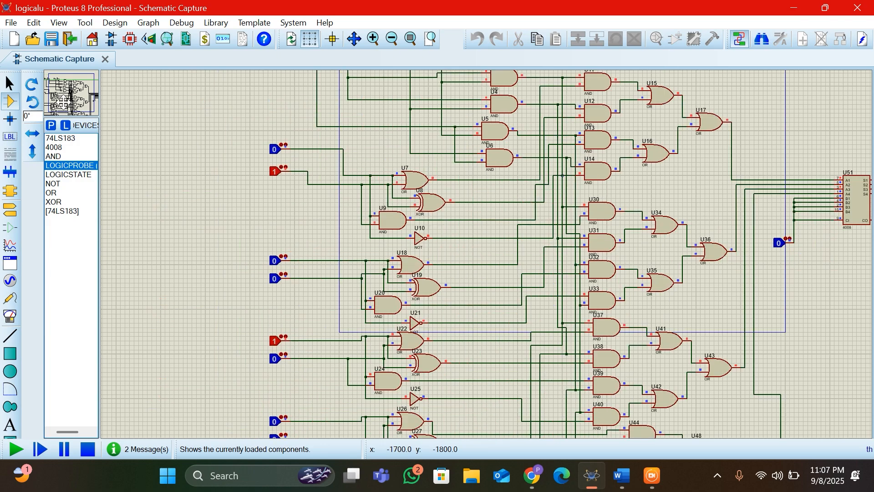
pyautogui.click(72, 107)
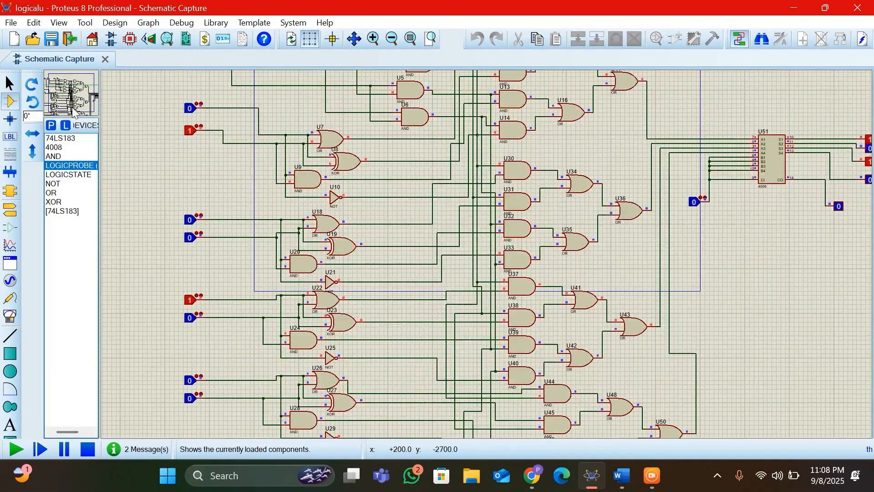
pyautogui.click(192, 382)
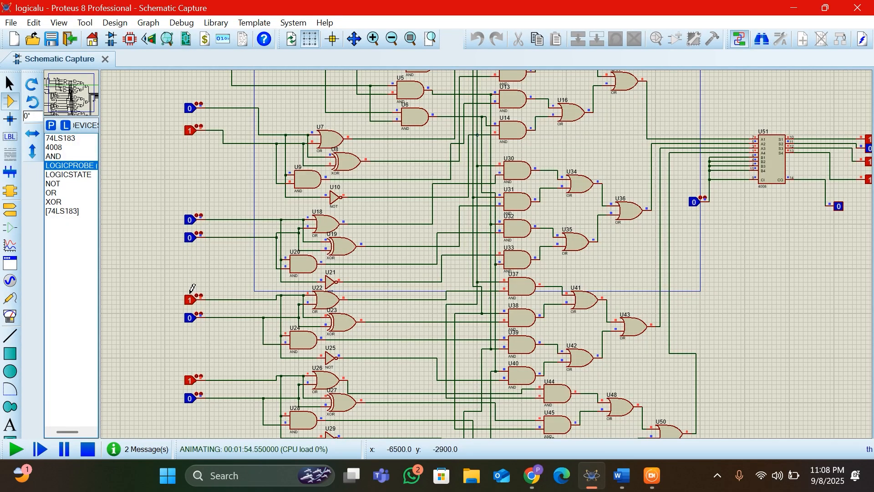
pyautogui.click(191, 319)
# Compare the output probes of the 4008 adder with the expected OR result in the Word document, and return to Proteus.
pyautogui.click(70, 98)
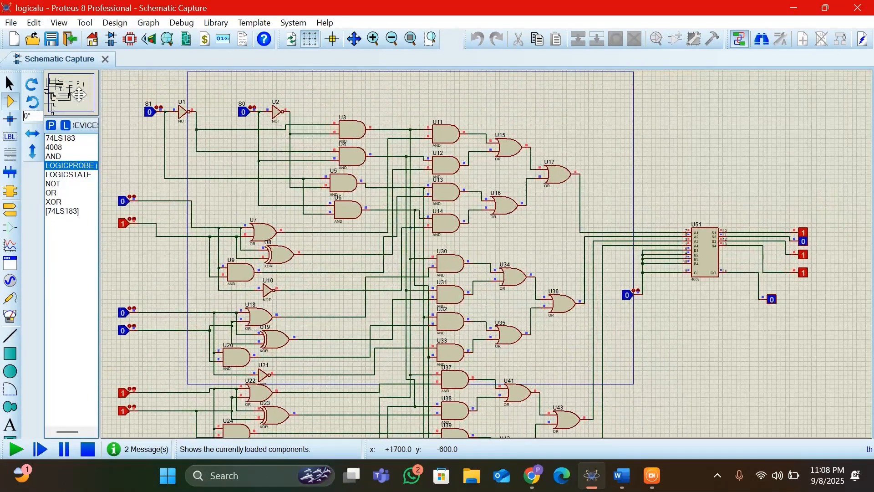
pyautogui.click(81, 93)
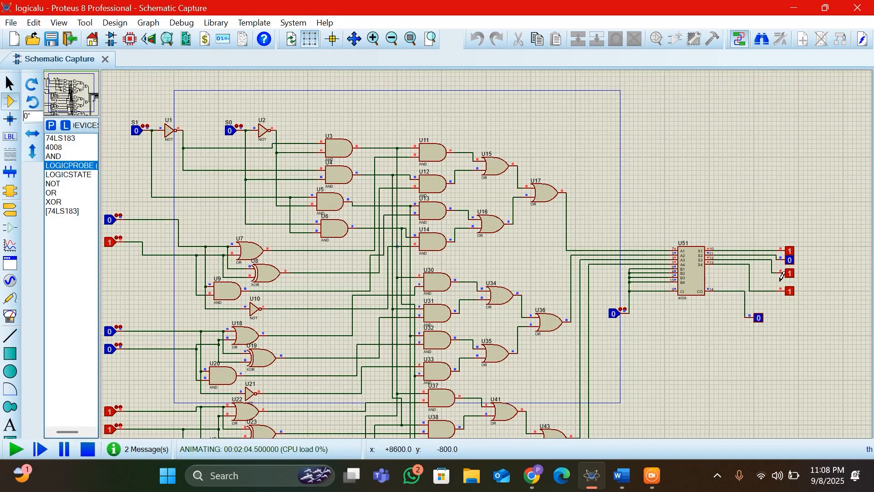
pyautogui.click(621, 476)
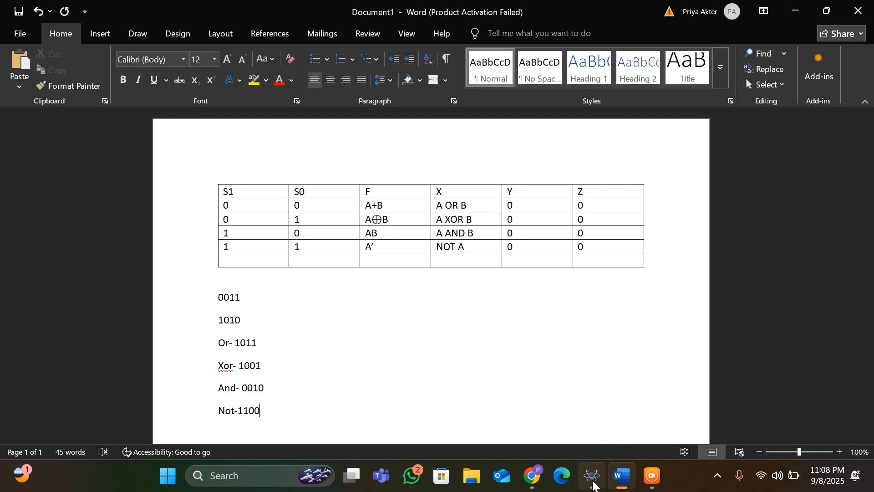
pyautogui.click(591, 475)
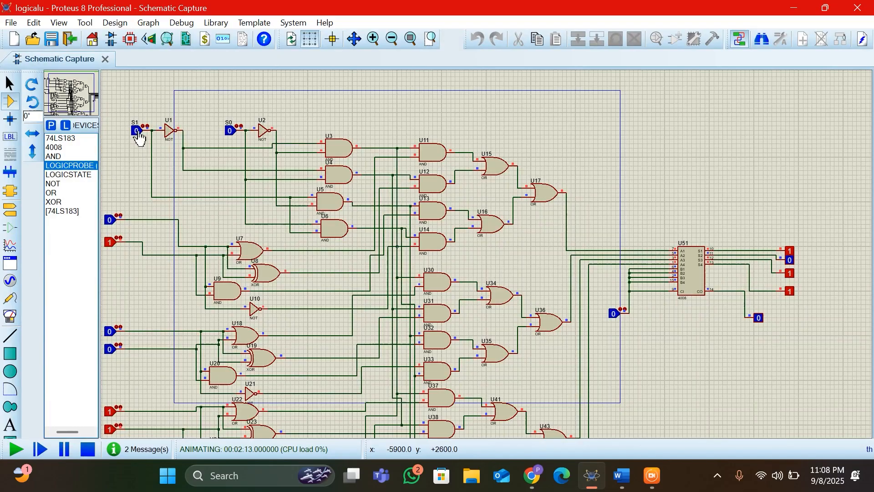
# Set S0 to 1 to select XOR and compare the output probes with the expected XOR result in Word.
pyautogui.click(232, 132)
pyautogui.moveTo(627, 486)
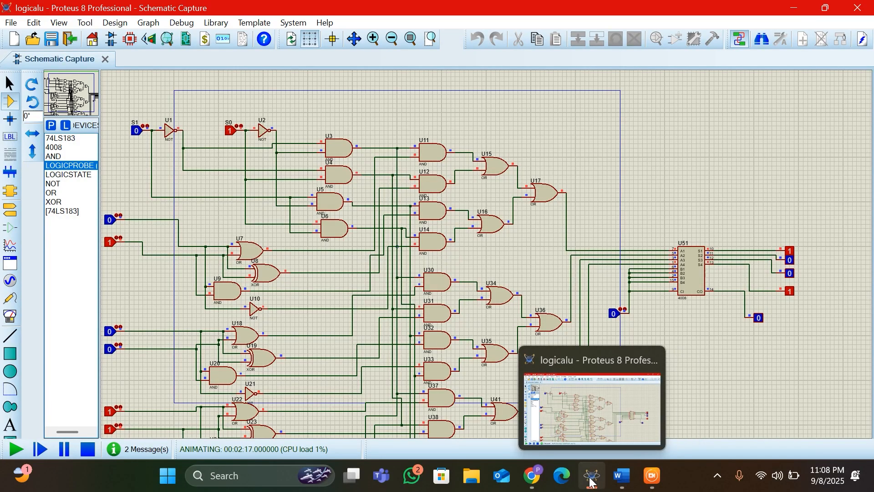
pyautogui.click(620, 478)
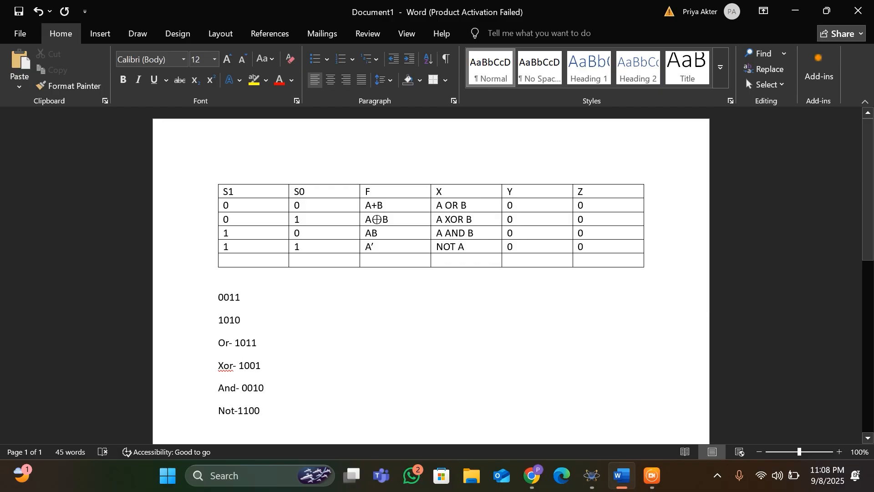
pyautogui.click(592, 485)
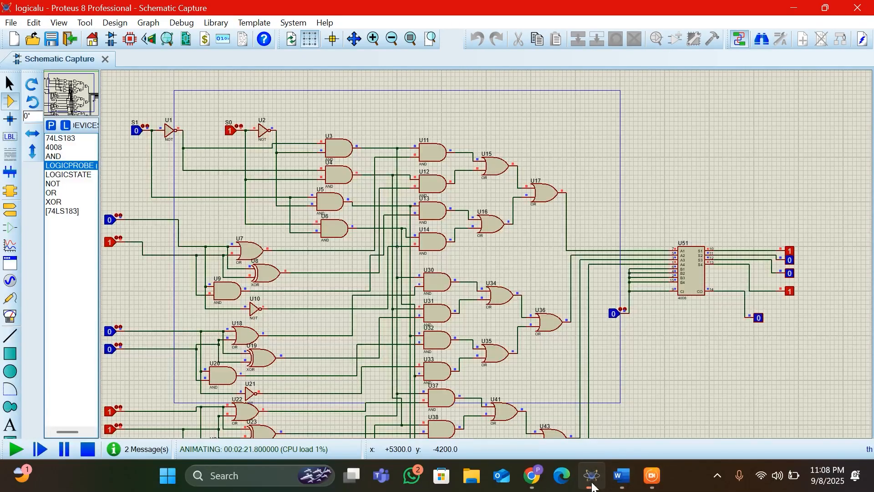
pyautogui.click(620, 477)
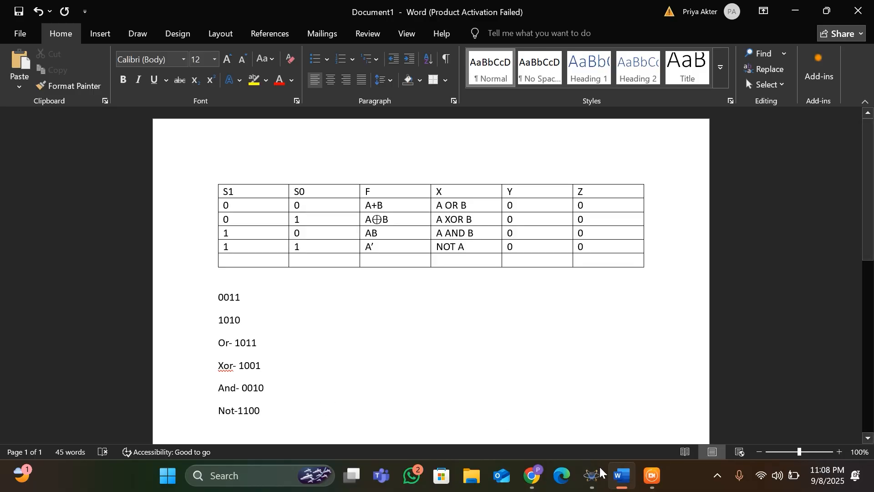
pyautogui.moveTo(587, 474)
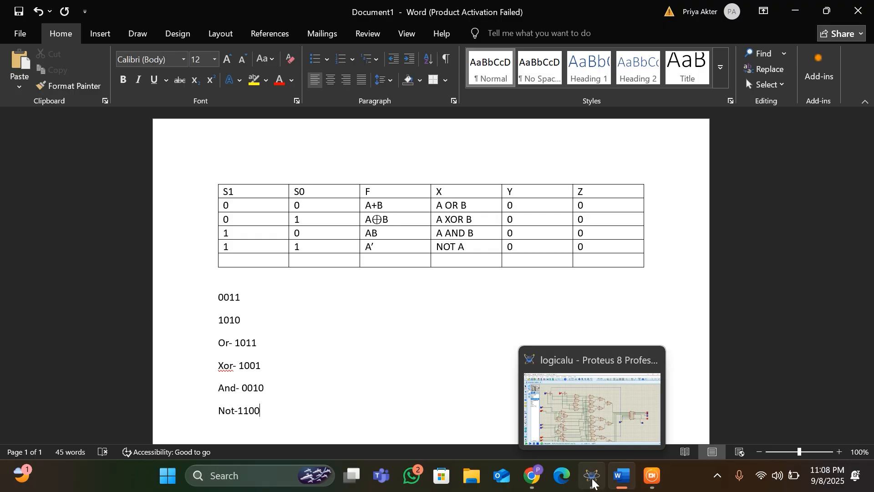
# Switch to Proteus and set S1 to 1 and S0 to 0 to select the AND operation.
pyautogui.click(591, 475)
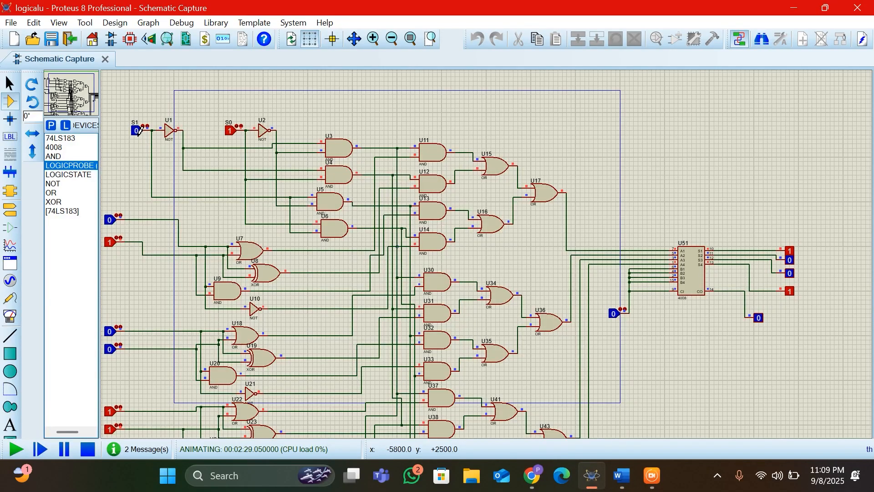
pyautogui.click(136, 133)
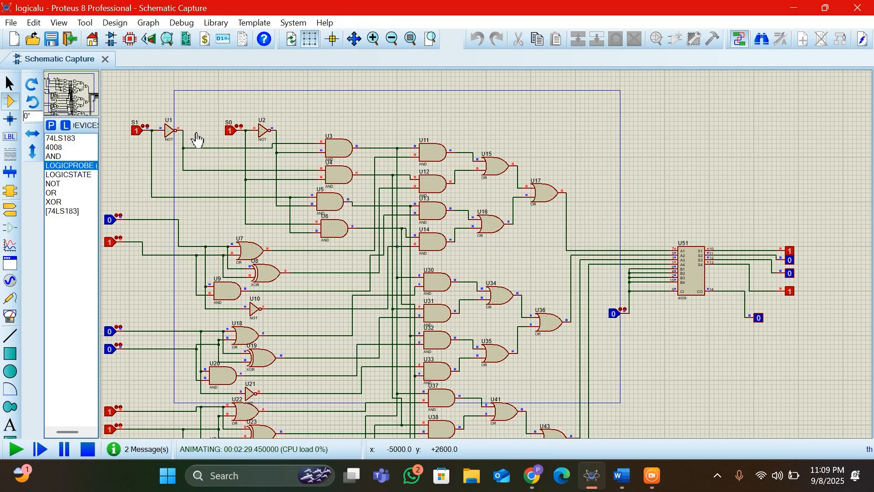
pyautogui.click(230, 133)
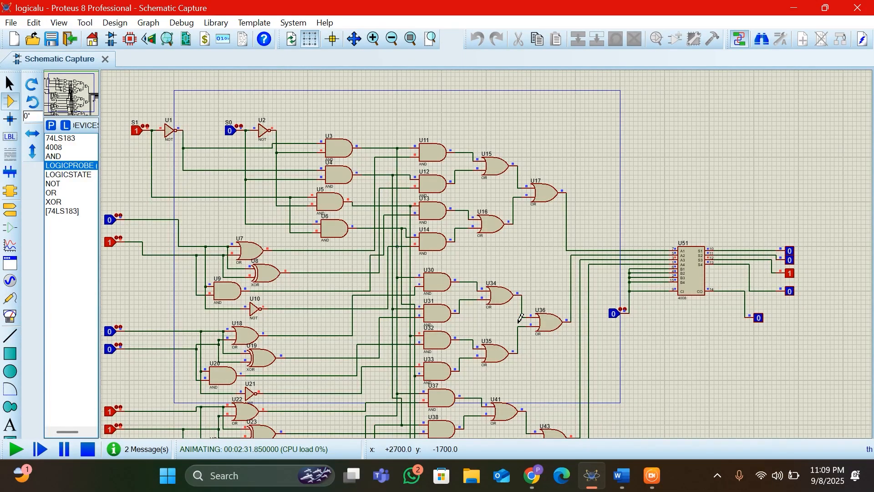
# Set S0 to 1 to select NOT and check the output probes against the expected NOT result in Word.
pyautogui.click(231, 131)
pyautogui.click(621, 475)
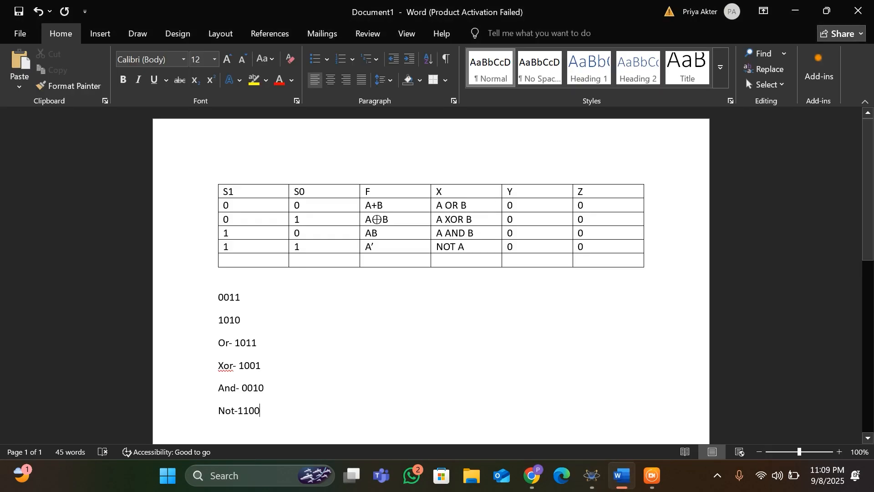
pyautogui.click(591, 476)
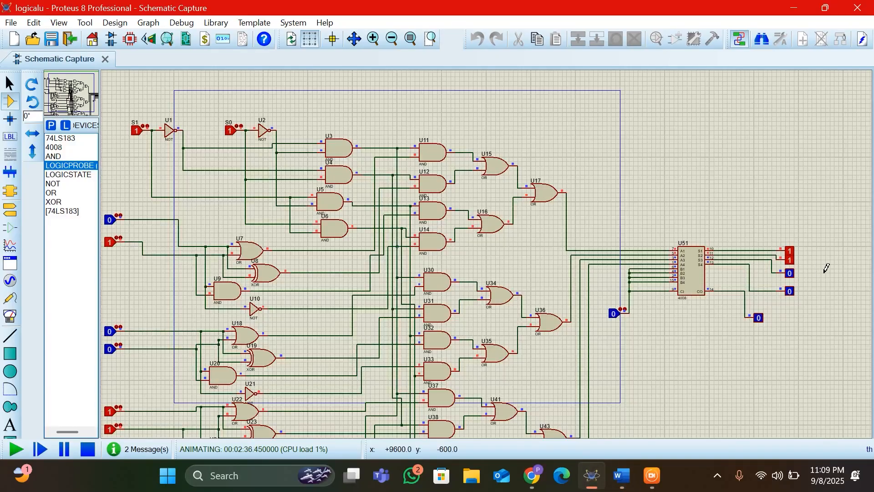